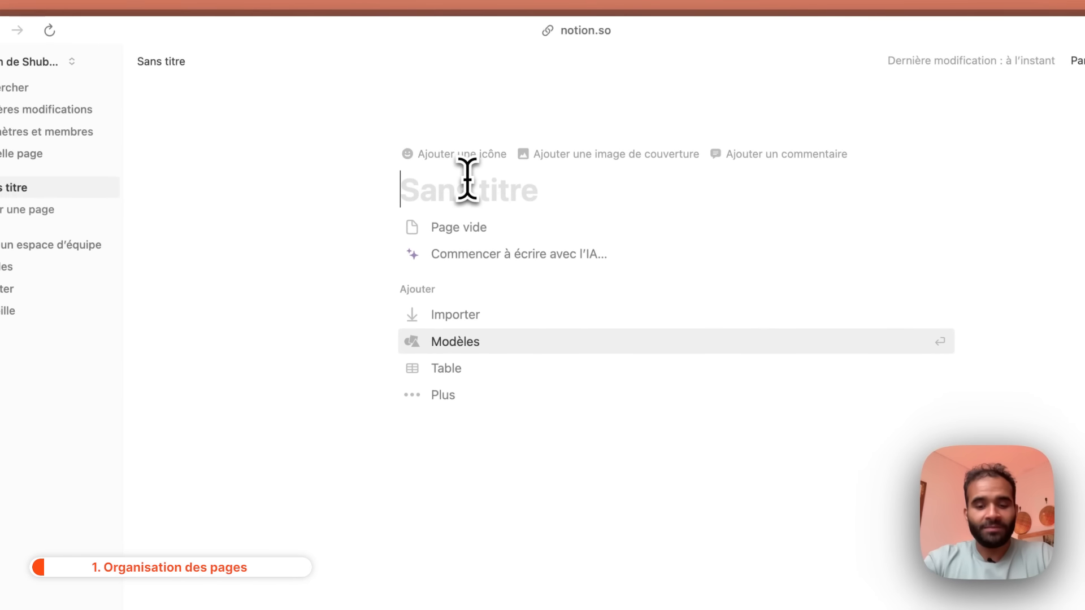
- Title the untitled page "Guide du débutant"
{"action": "type", "text": "Guide du débutant"}
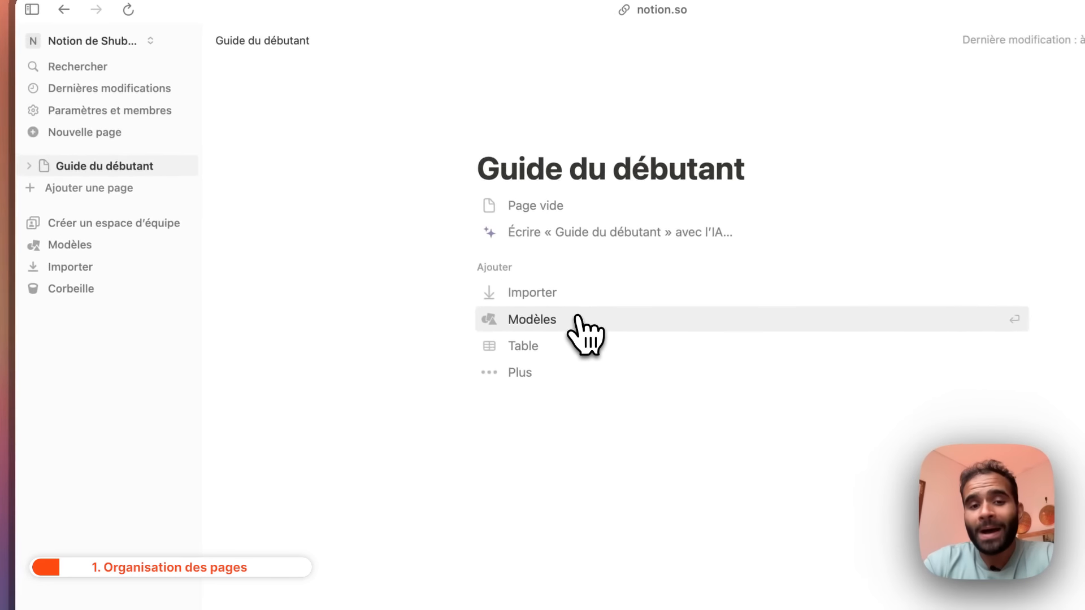
- Look through the page template gallery and its categories, and close it without applying a template
{"action": "left_click", "coordinate": [578, 318]}
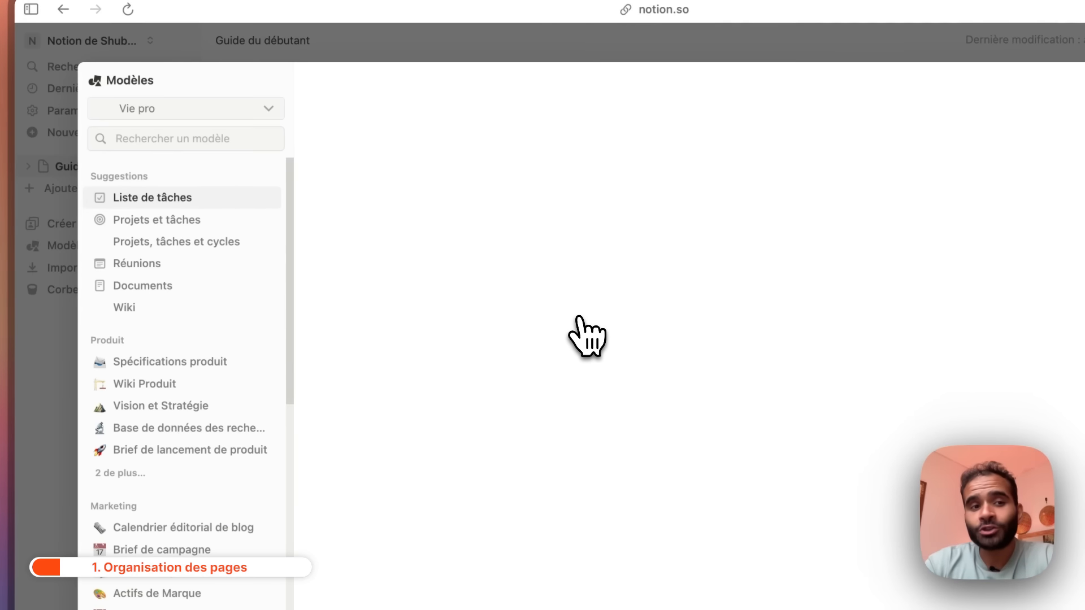
{"action": "left_click", "coordinate": [189, 225]}
{"action": "left_click", "coordinate": [220, 108]}
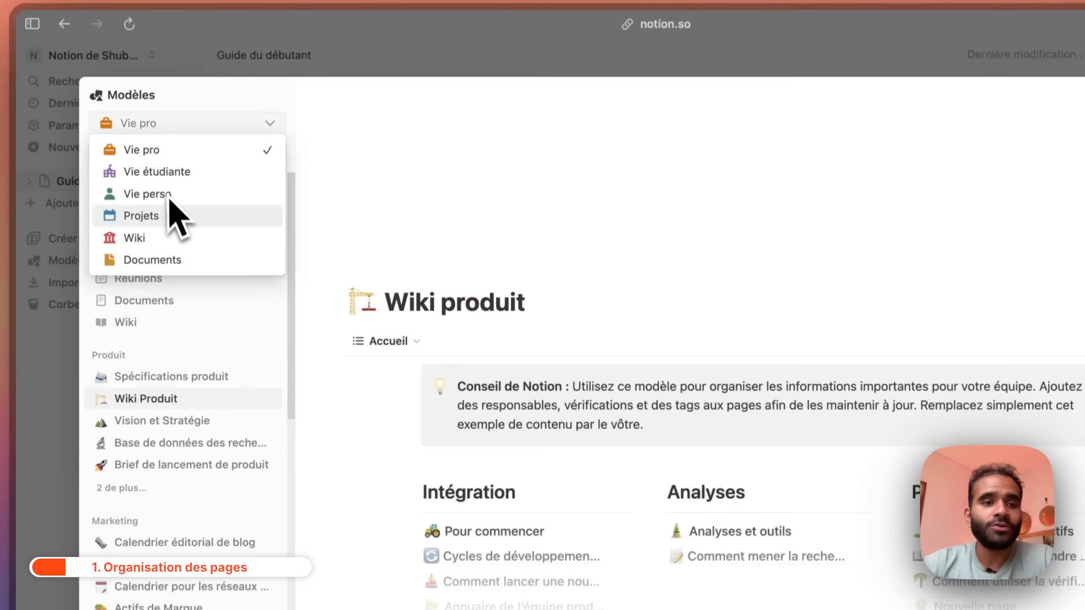
{"action": "left_click", "coordinate": [309, 52]}
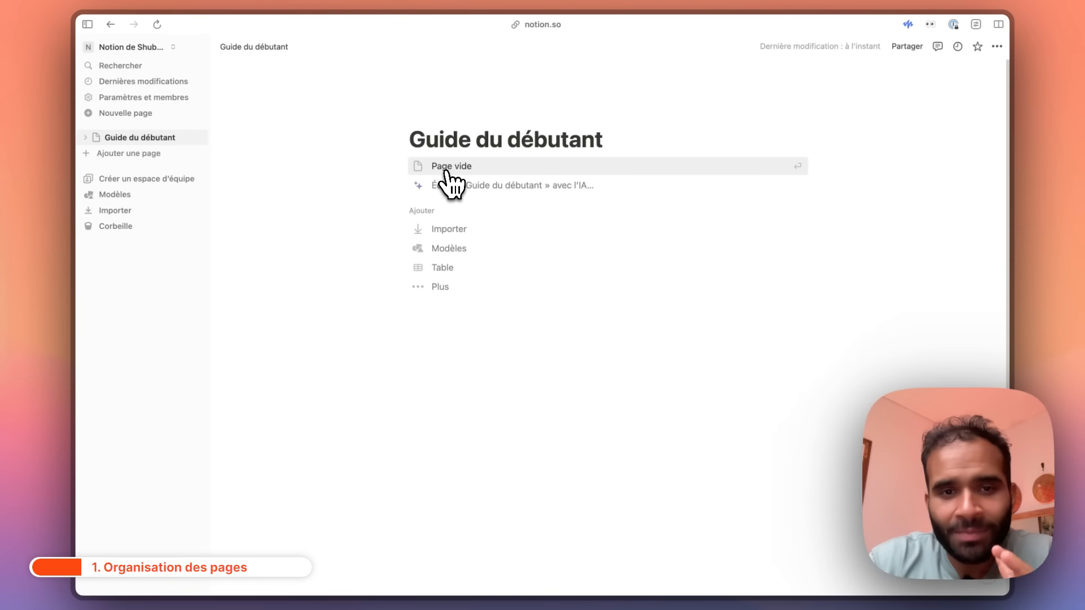
- Set up Guide du débutant as an empty page and place the cursor in its body
{"action": "left_click", "coordinate": [447, 168]}
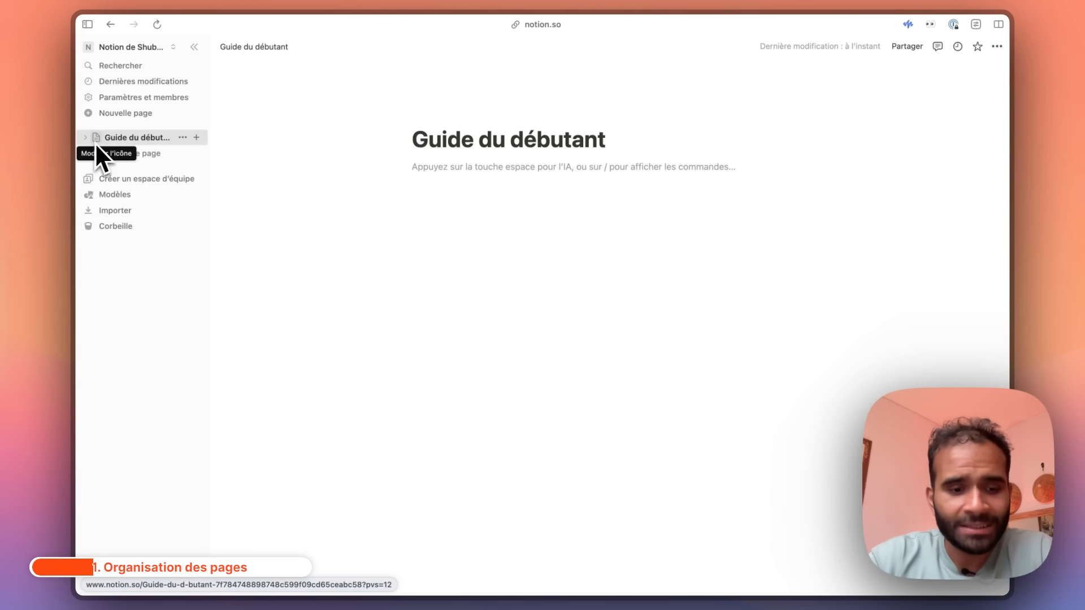
{"action": "left_click", "coordinate": [118, 133]}
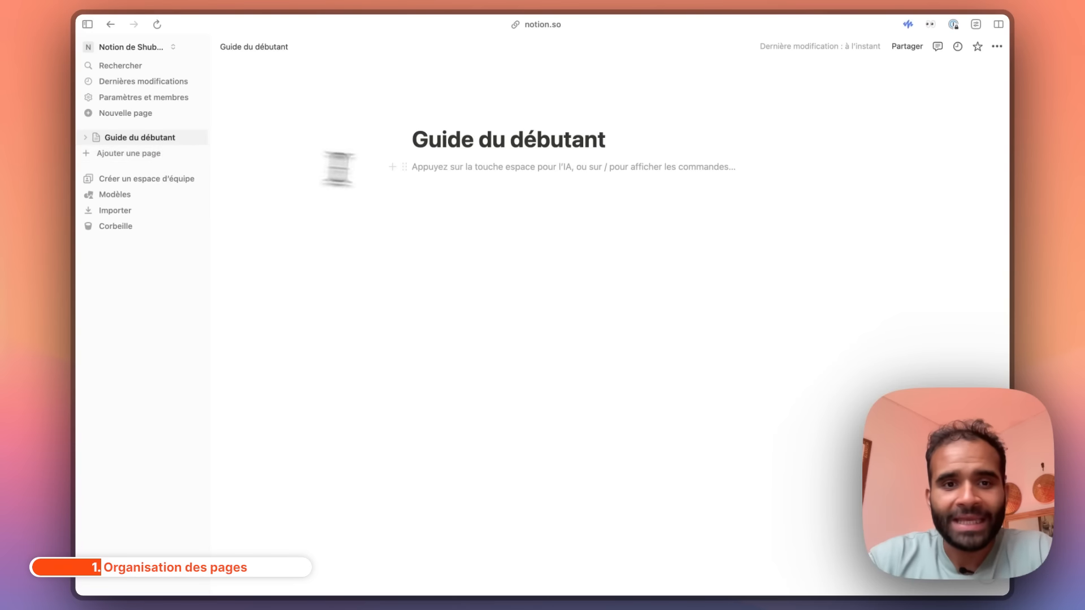
{"action": "left_click", "coordinate": [458, 172]}
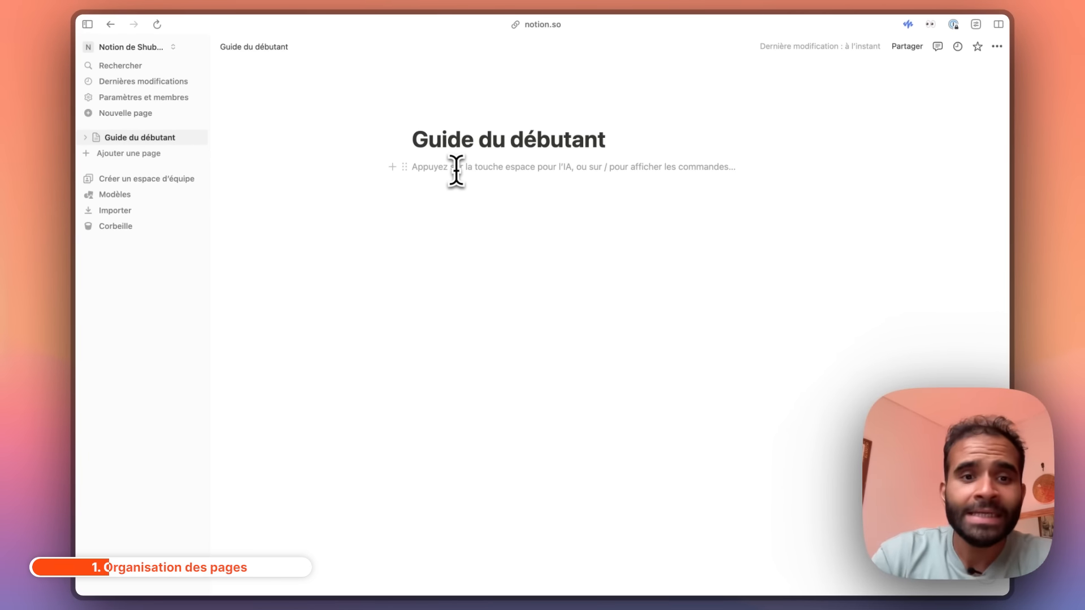
- Insert a sub-page titled "Prise de Notes sur Notion" in the Guide du débutant page
{"action": "left_click", "coordinate": [392, 167]}
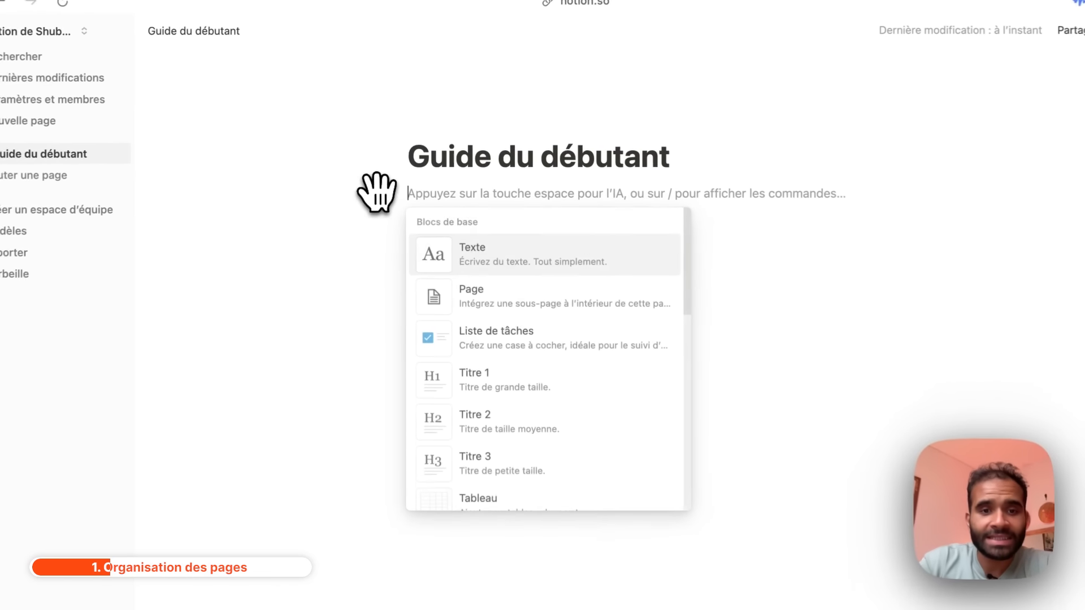
{"action": "left_click", "coordinate": [520, 293]}
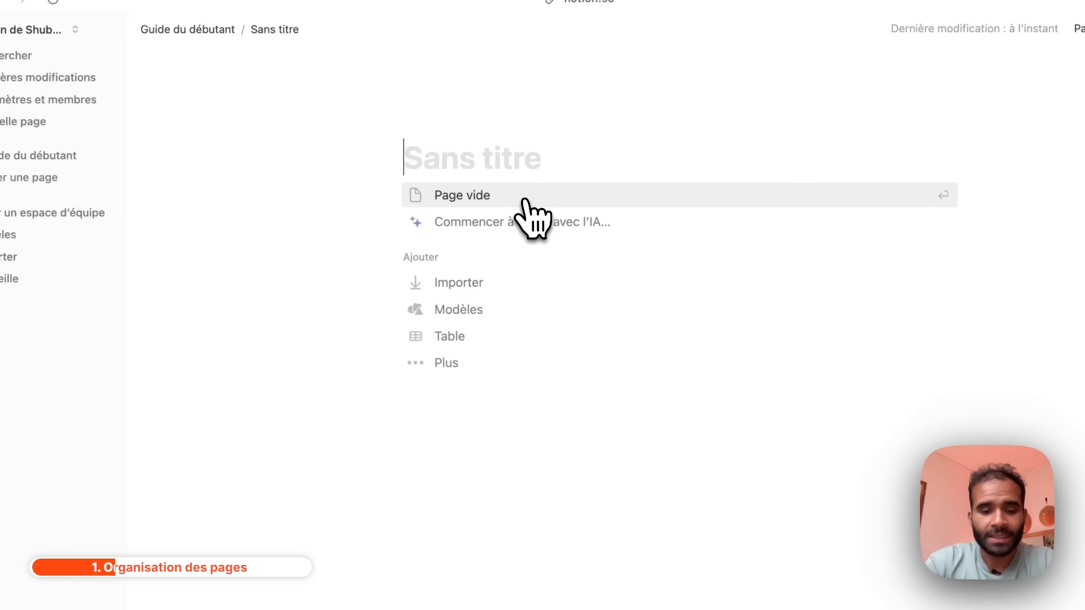
{"action": "type", "text": "Prise de Notes sur Notion"}
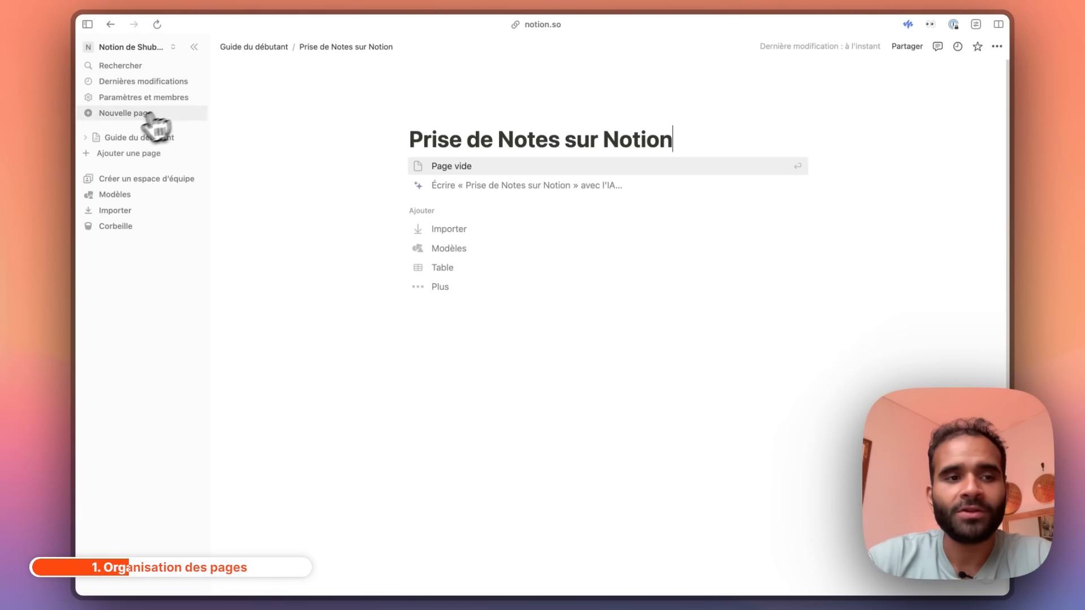
- Show the sub-page under Guide du débutant, make it an empty page and write "Prendre des notes sur Notion" in it
{"action": "left_click", "coordinate": [87, 138]}
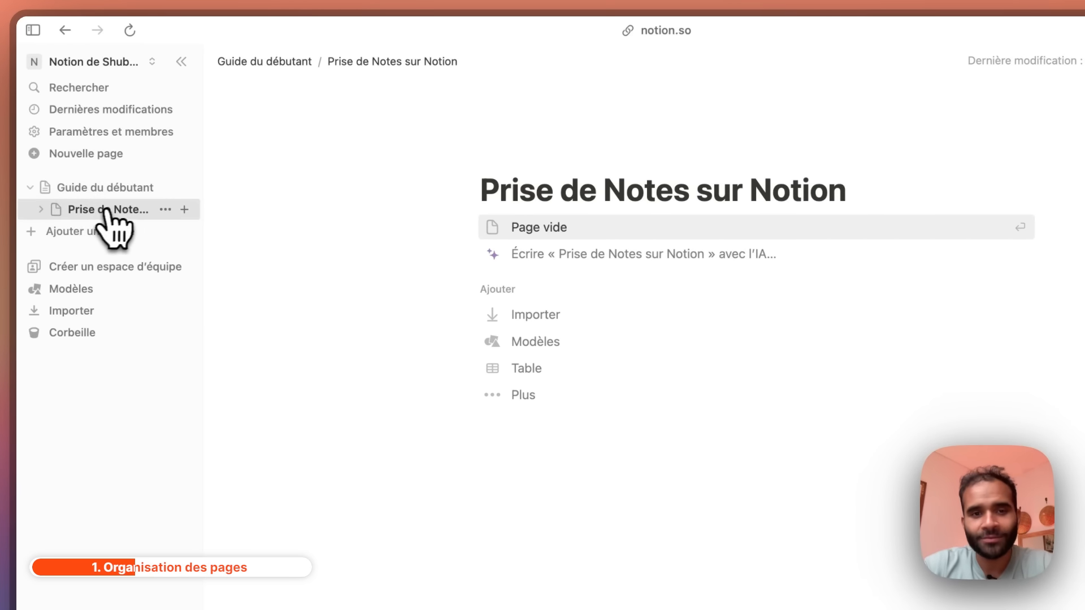
{"action": "left_click", "coordinate": [565, 229]}
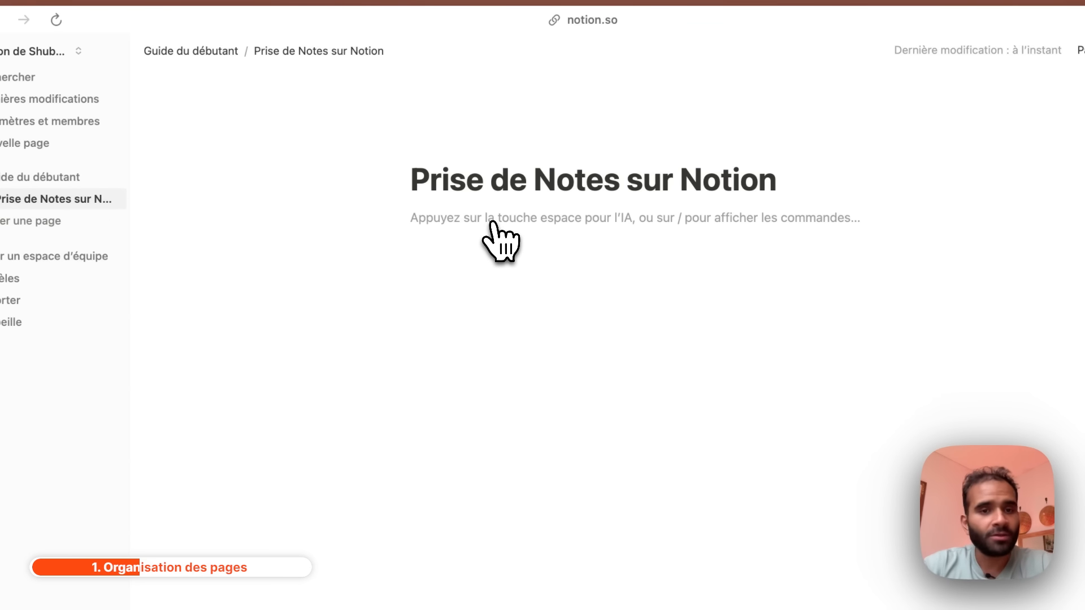
{"action": "type", "text": "Prendre des notes sur Notion"}
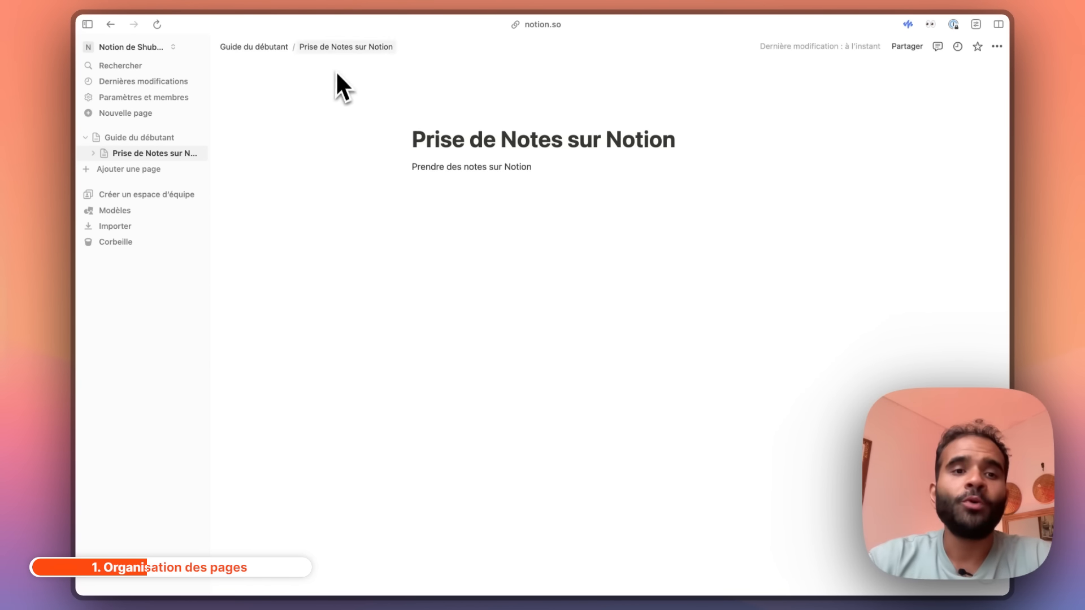
- Return to Guide du débutant and insert a second sub-page titled "Vie perso" below the first
{"action": "left_click", "coordinate": [274, 48]}
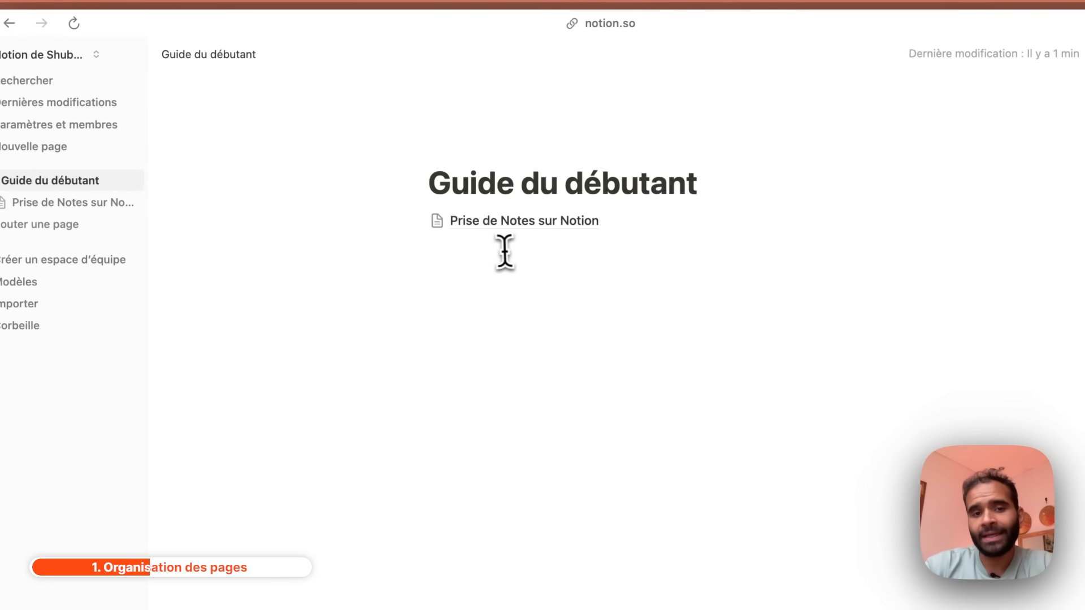
{"action": "left_click", "coordinate": [504, 251]}
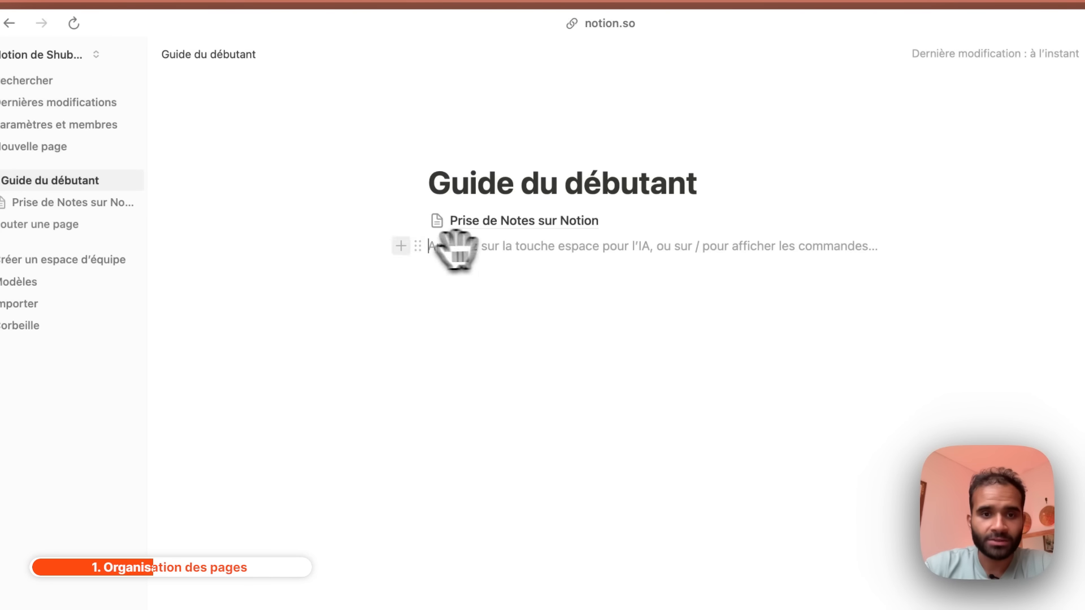
{"action": "left_click", "coordinate": [401, 246]}
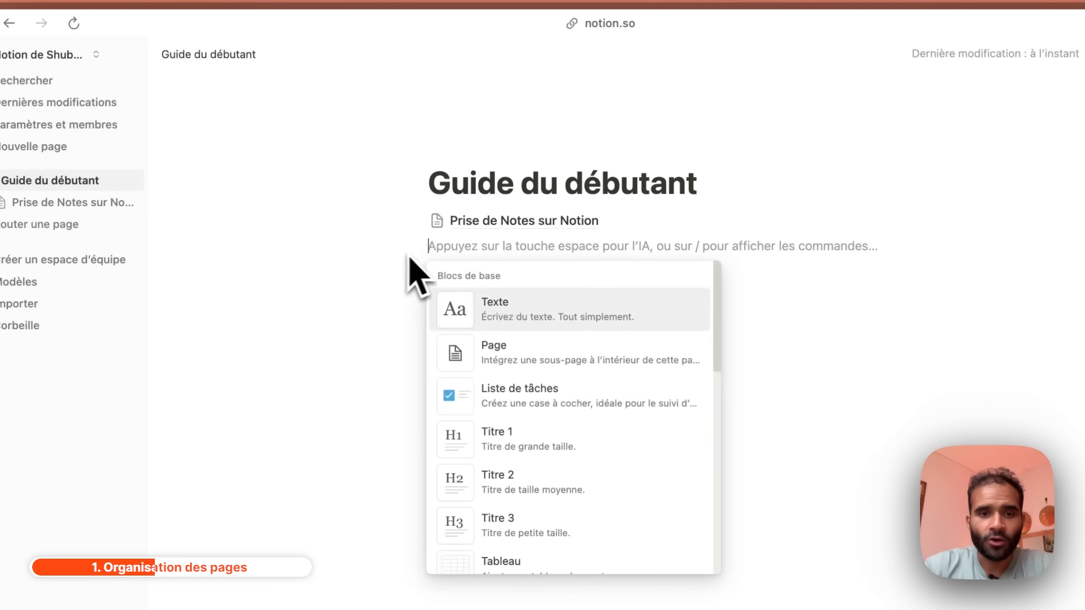
{"action": "left_click", "coordinate": [509, 364]}
{"action": "type", "text": "Vie perso"}
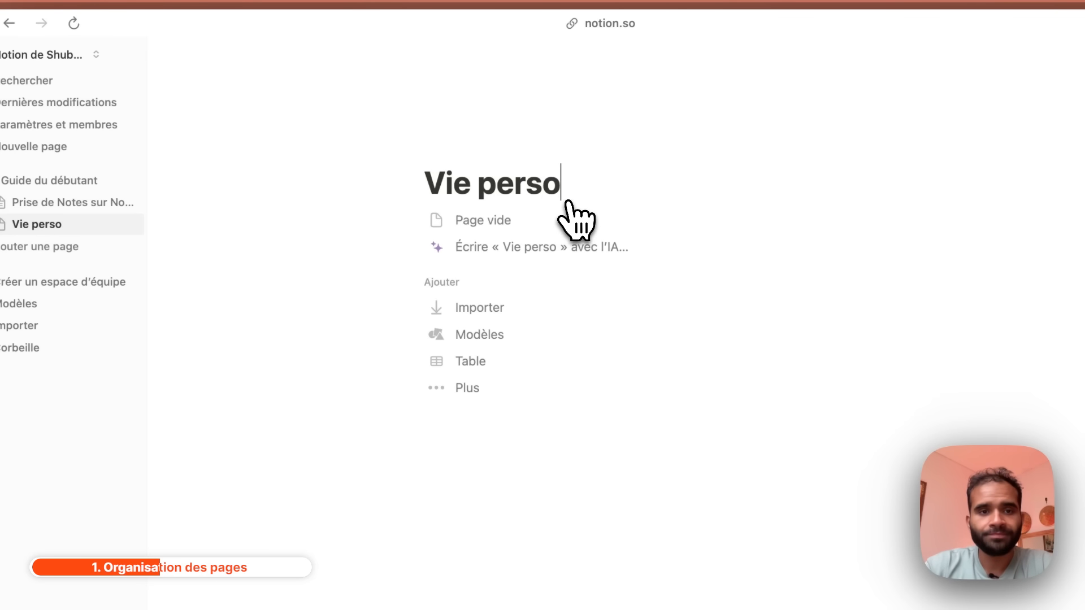
- Return to Guide du débutant and add a third sub-page titled "Vacances"
{"action": "left_click", "coordinate": [39, 180]}
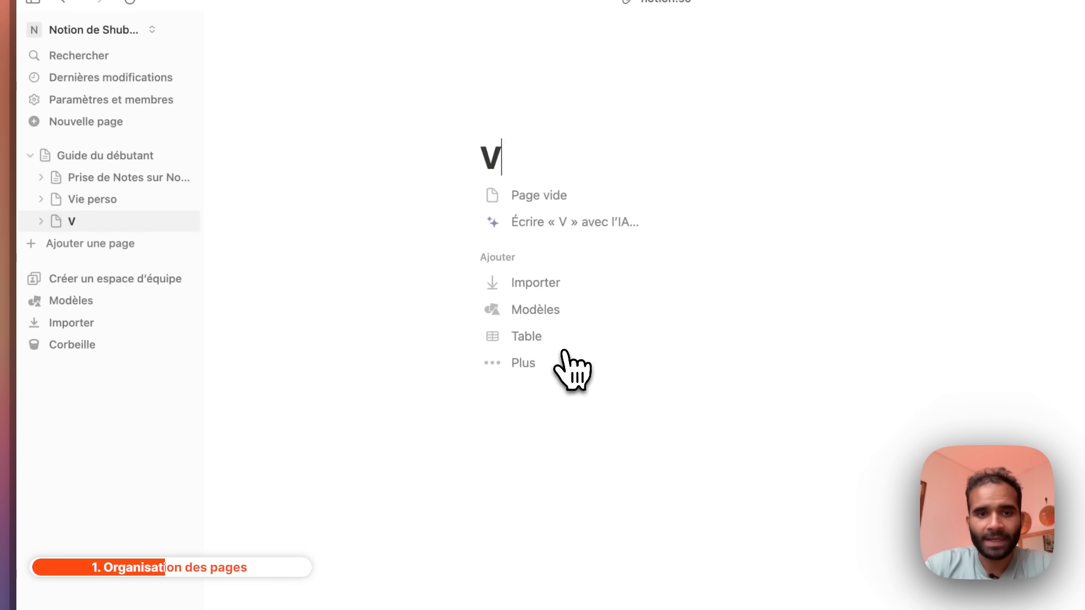
{"action": "type", "text": "acances"}
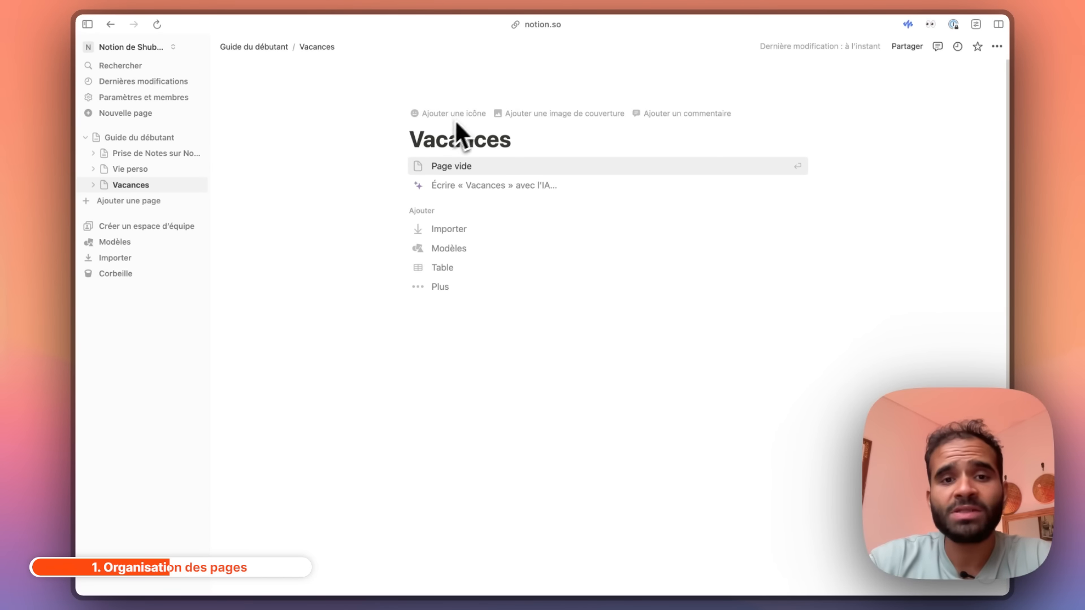
- Add an icon to the Vacances page and look through the alternative icons and the icon colour options
{"action": "left_click", "coordinate": [455, 114]}
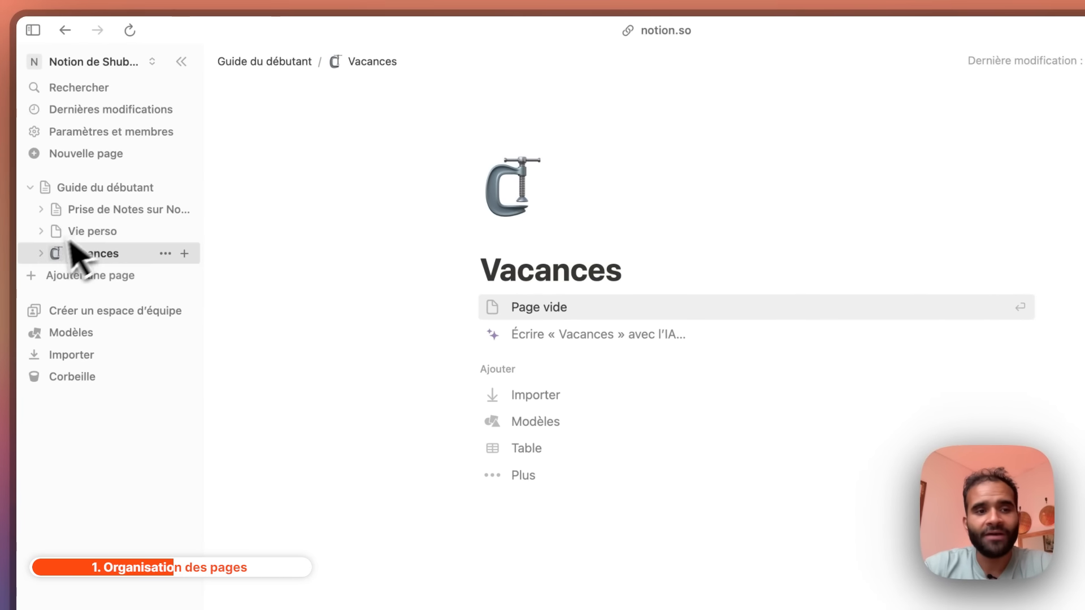
{"action": "left_click", "coordinate": [511, 198]}
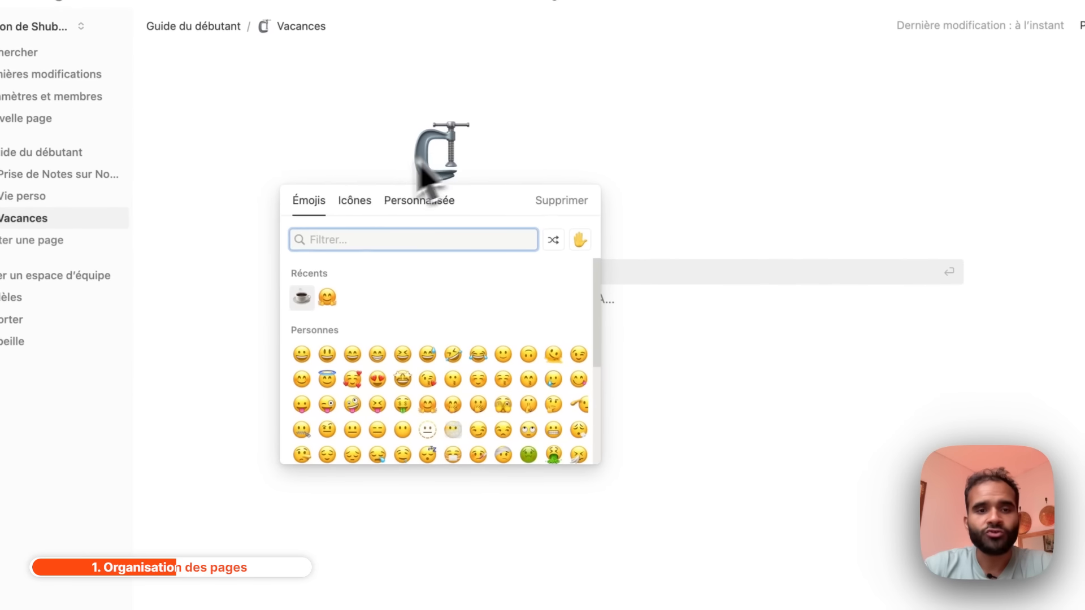
{"action": "left_click", "coordinate": [354, 201]}
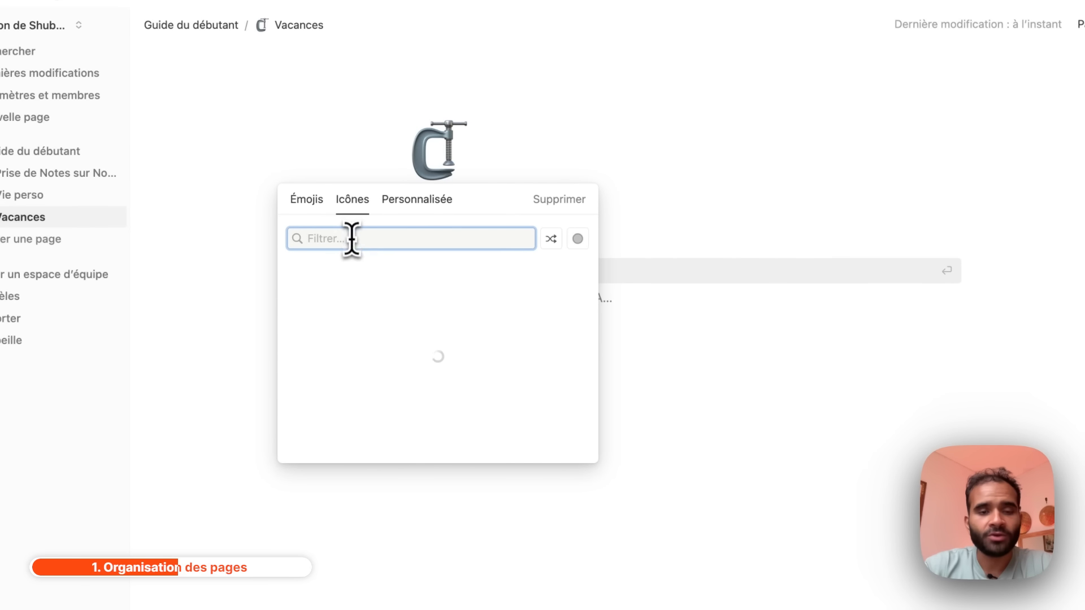
{"action": "left_click", "coordinate": [306, 210]}
{"action": "left_click", "coordinate": [362, 212]}
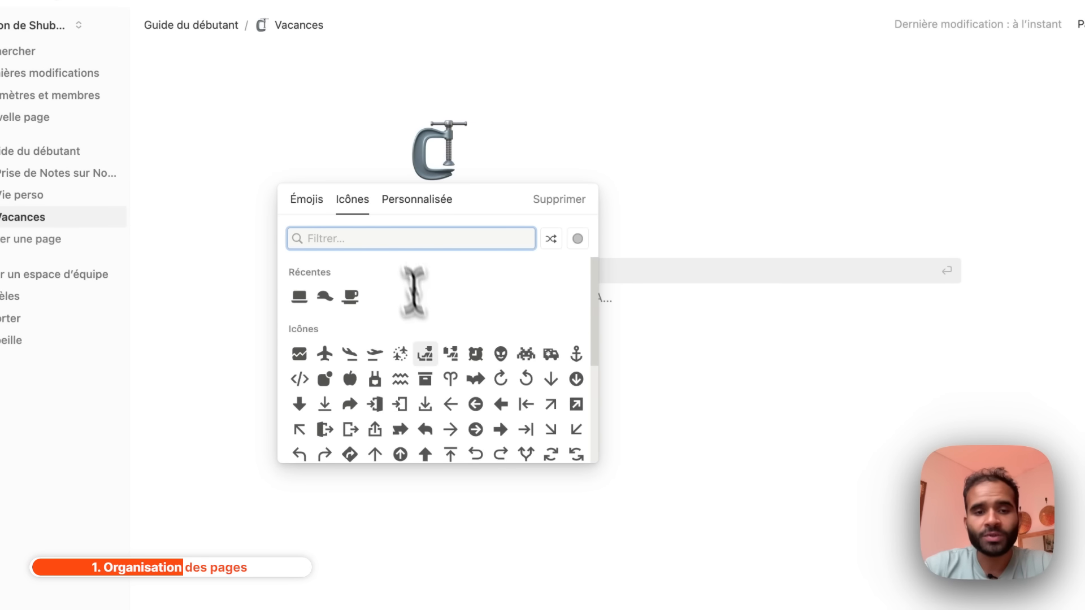
{"action": "scroll", "coordinate": [431, 345], "scroll_direction": "down", "scroll_amount": 10}
{"action": "scroll", "coordinate": [431, 344], "scroll_direction": "up", "scroll_amount": 10}
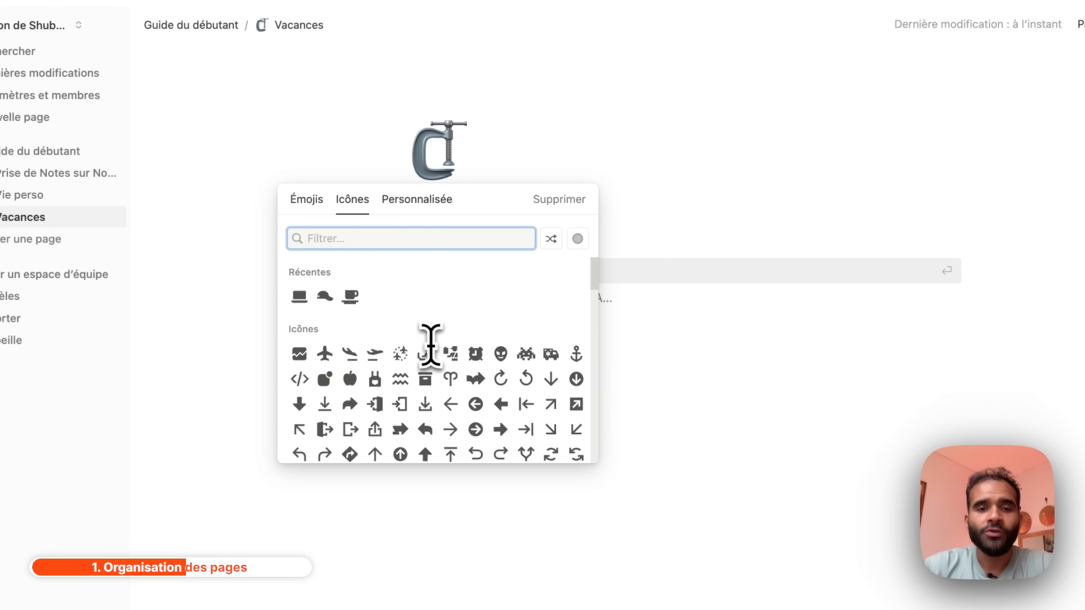
{"action": "left_click", "coordinate": [577, 239]}
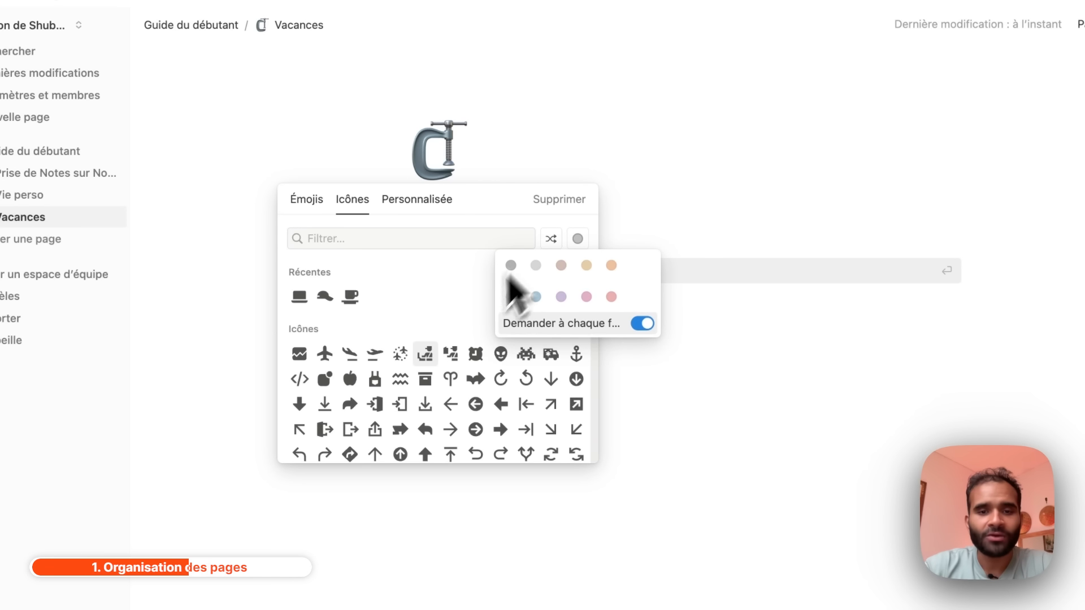
{"action": "left_click", "coordinate": [417, 304]}
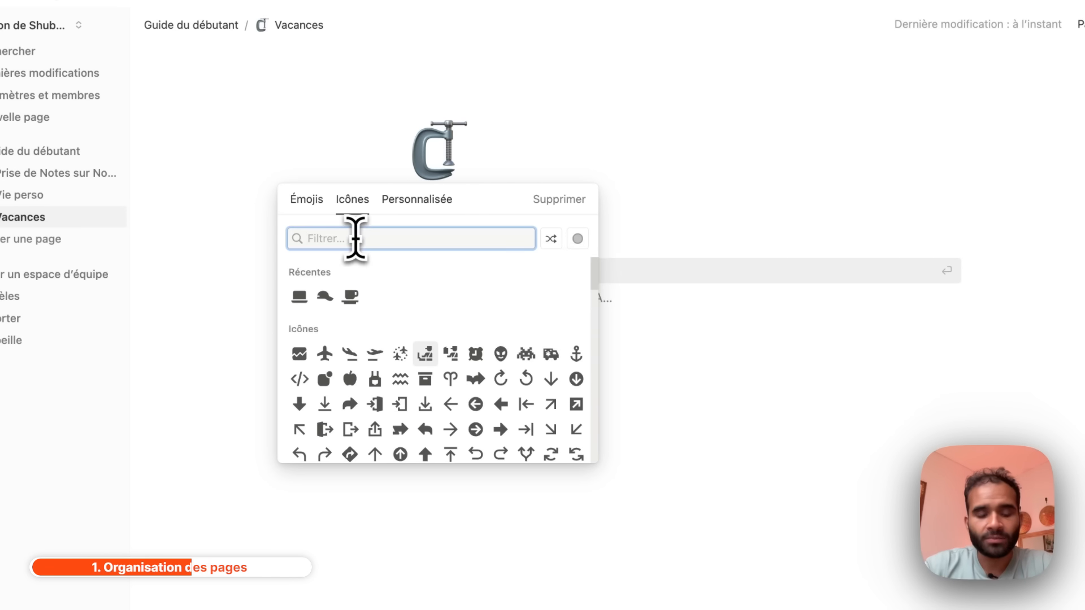
- Search the icons for "sun" and set the yellow sun as the Vacances page's icon
{"action": "type", "text": "sun"}
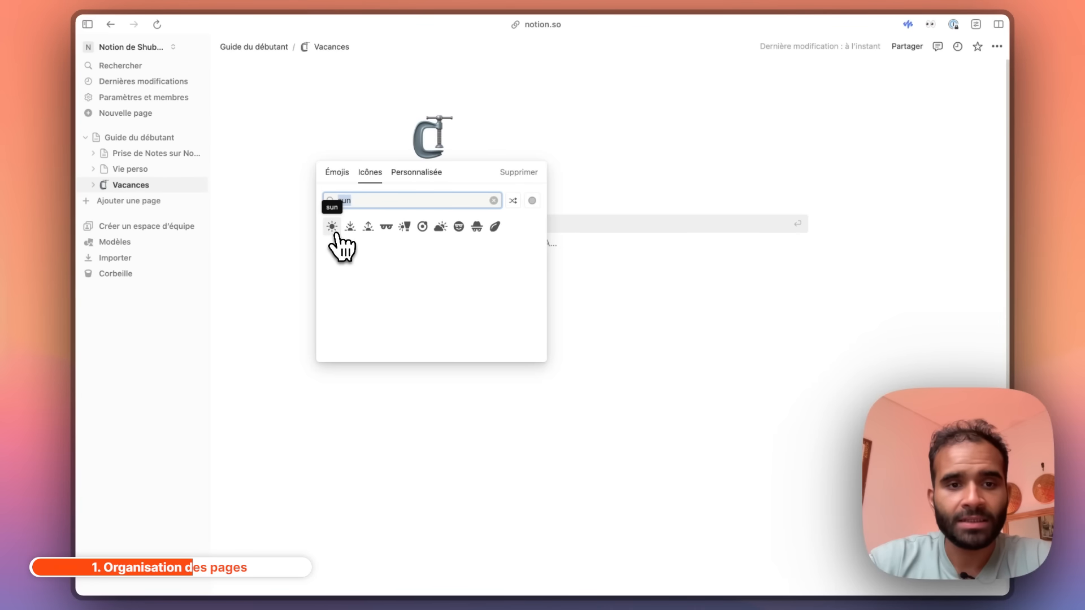
{"action": "left_click", "coordinate": [334, 230]}
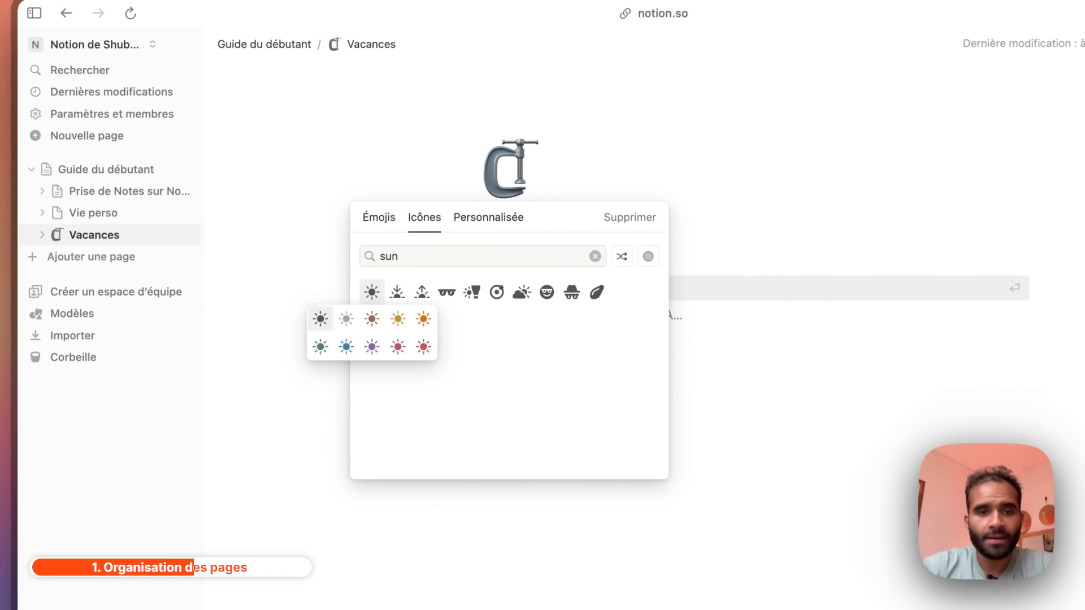
{"action": "left_click", "coordinate": [372, 244]}
- Add a random emoji icon to the Vie perso page
{"action": "left_click", "coordinate": [169, 215]}
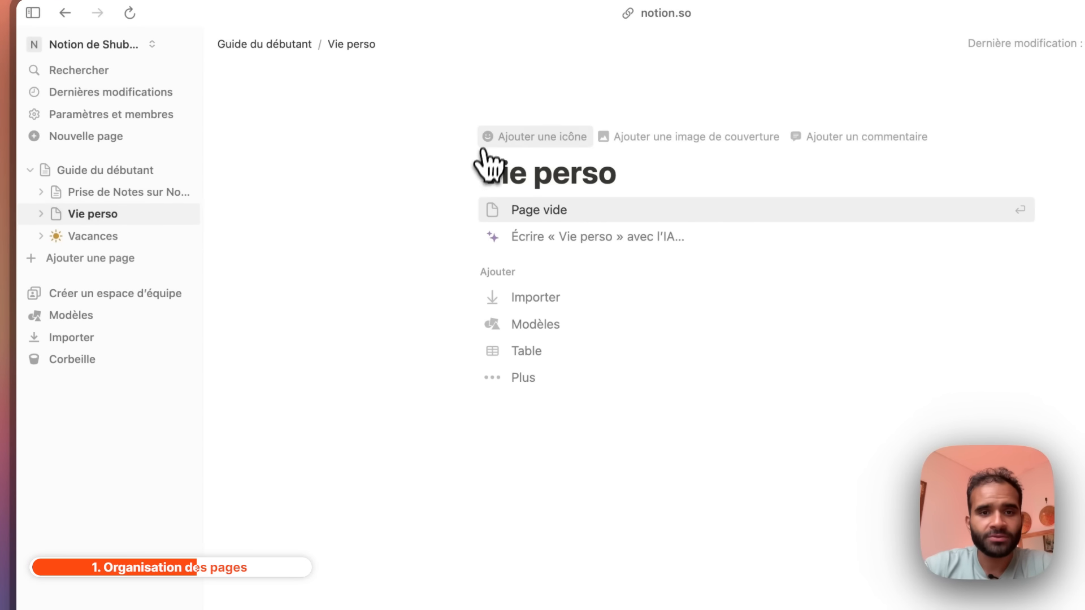
{"action": "left_click", "coordinate": [492, 137]}
{"action": "left_click", "coordinate": [511, 180]}
{"action": "left_click", "coordinate": [303, 213]}
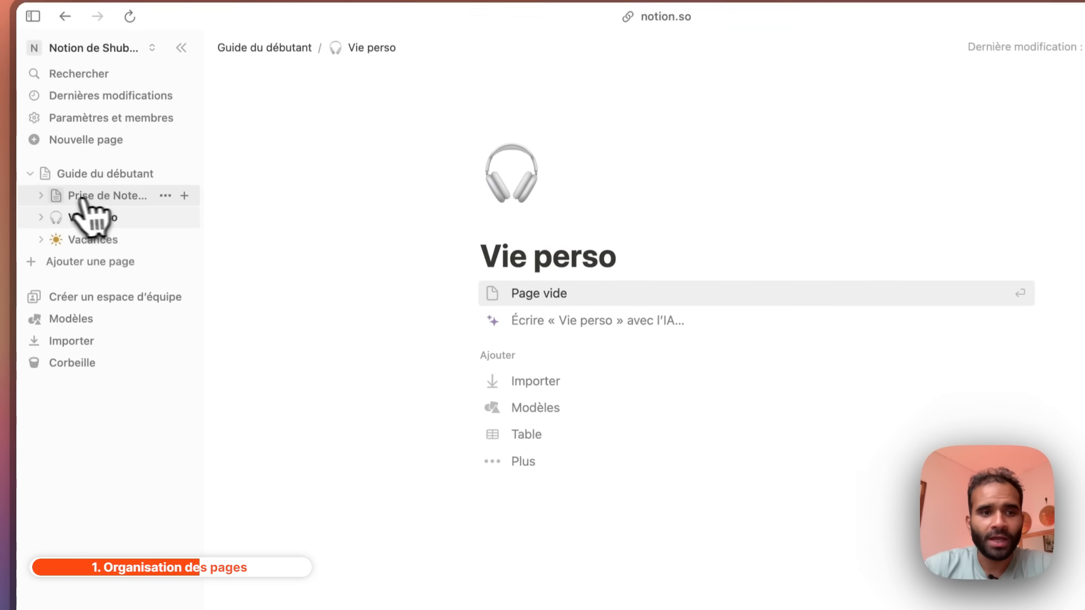
- Add a random emoji icon to the Prise de Notes sur Notion page and open the custom image option for it
{"action": "left_click", "coordinate": [85, 192]}
{"action": "left_click", "coordinate": [523, 153]}
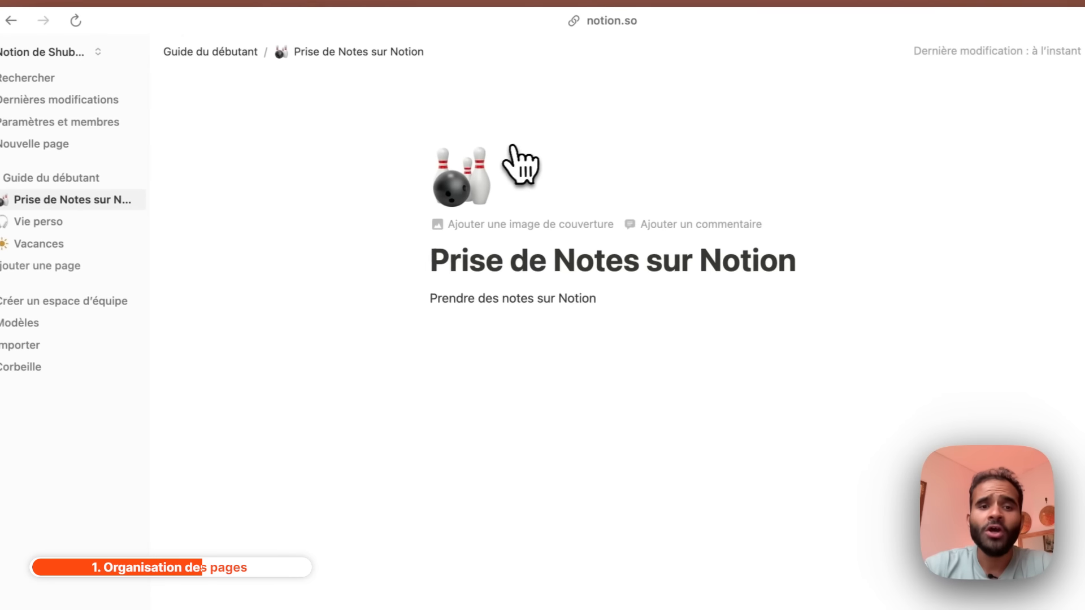
{"action": "left_click", "coordinate": [510, 197]}
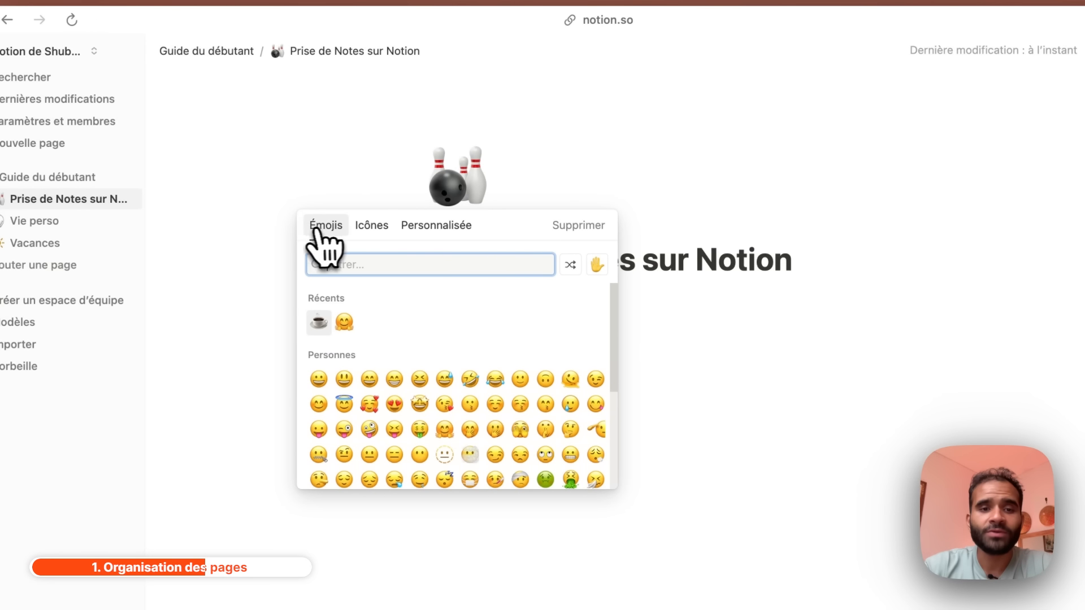
{"action": "left_click", "coordinate": [429, 226]}
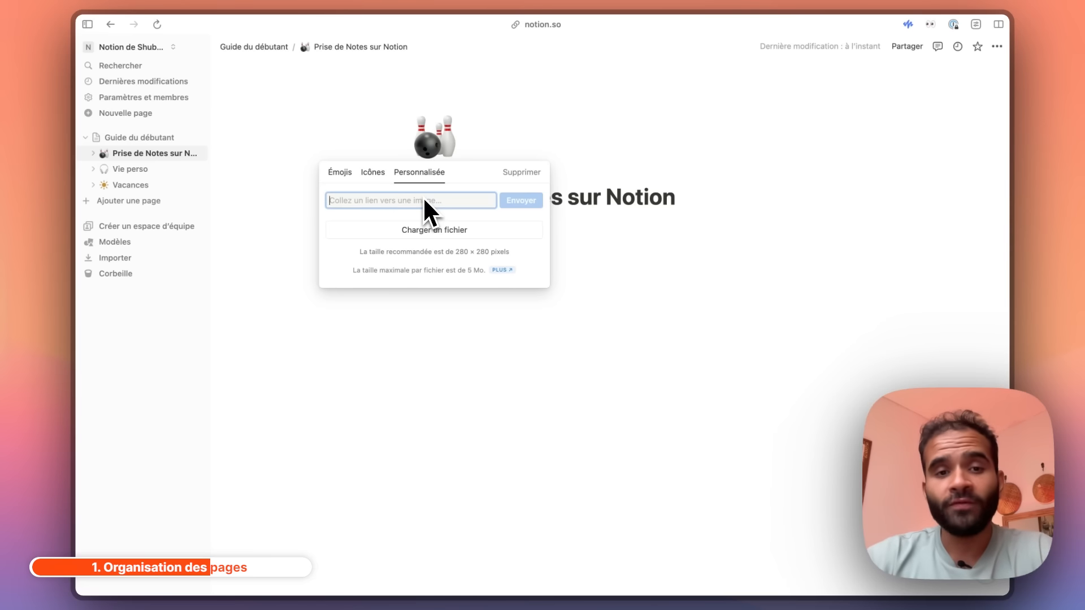
- Search the web for "notion logo" in a new browser tab
{"action": "key", "text": "super+t"}
{"action": "type", "text": "notion logo"}
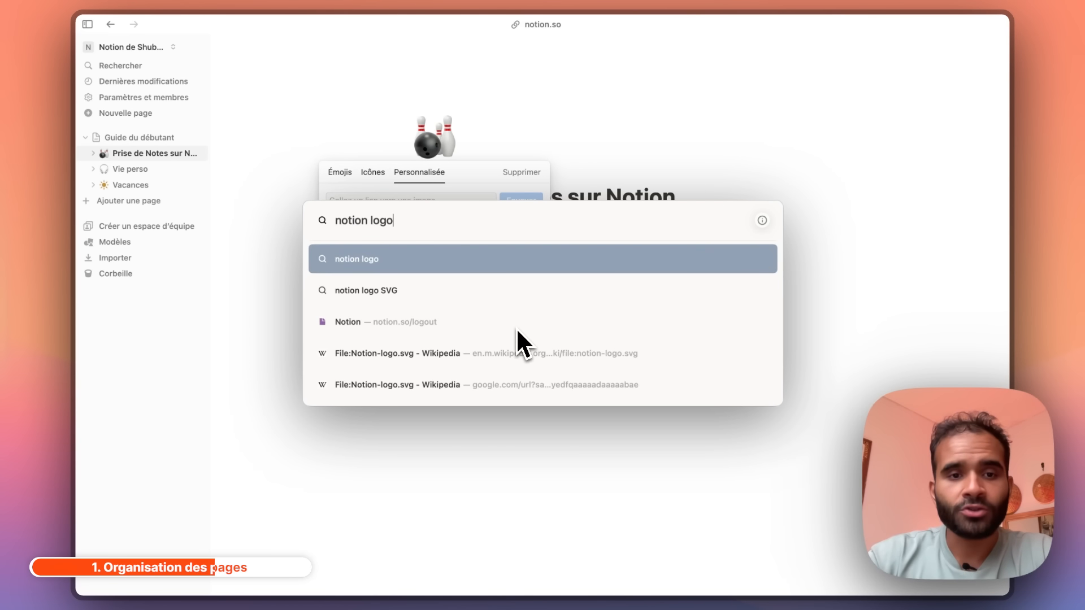
{"action": "key", "text": "Return"}
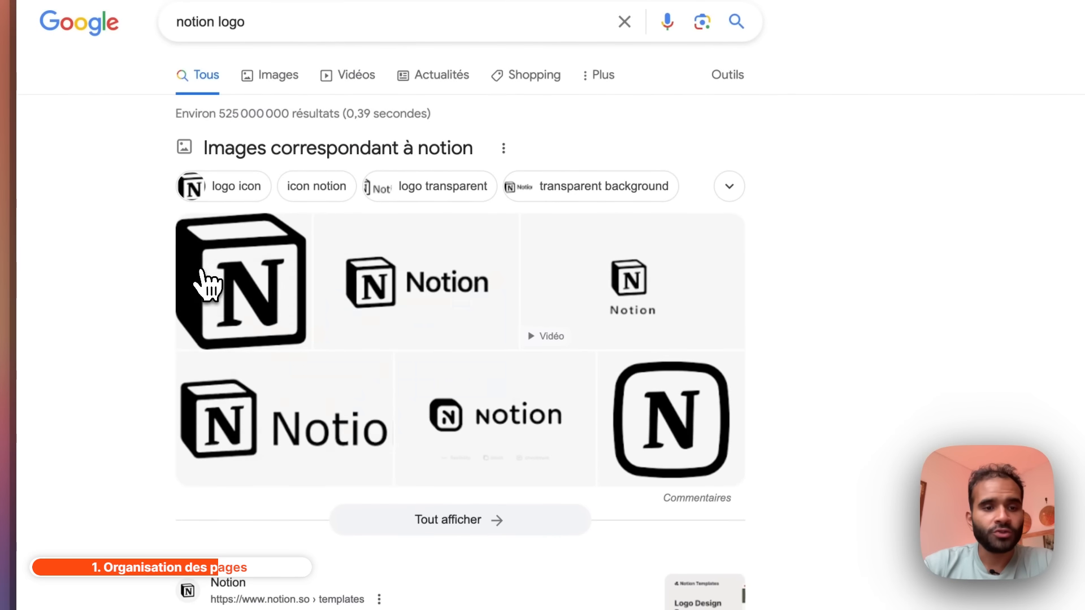
- Copy the image address of the cube-shaped Notion logo and submit it as the custom icon of the Prise de Notes sur Notion page
{"action": "right_click", "coordinate": [202, 271]}
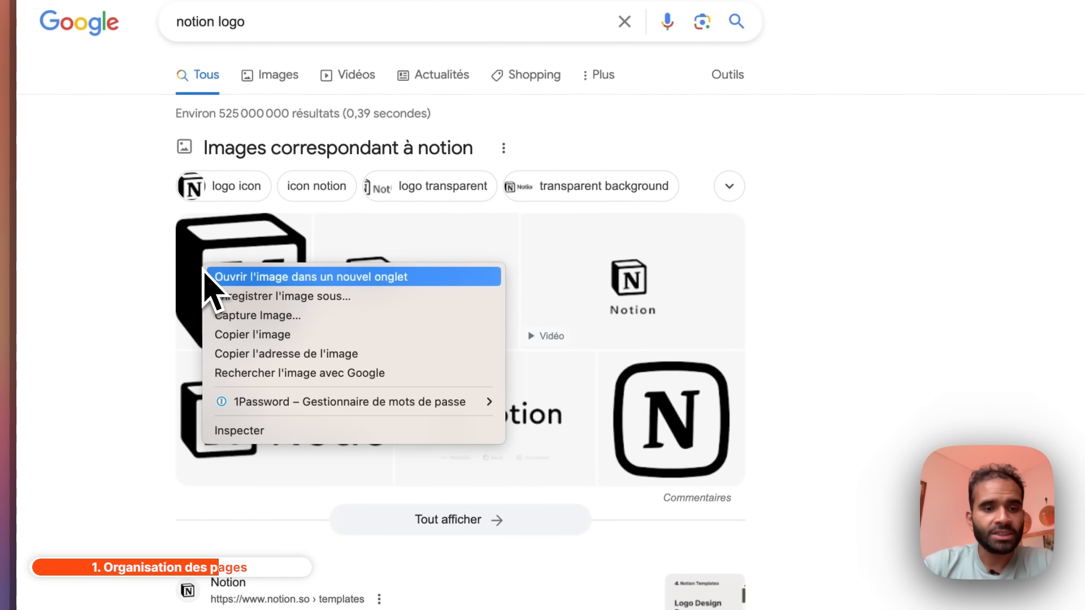
{"action": "left_click", "coordinate": [284, 355]}
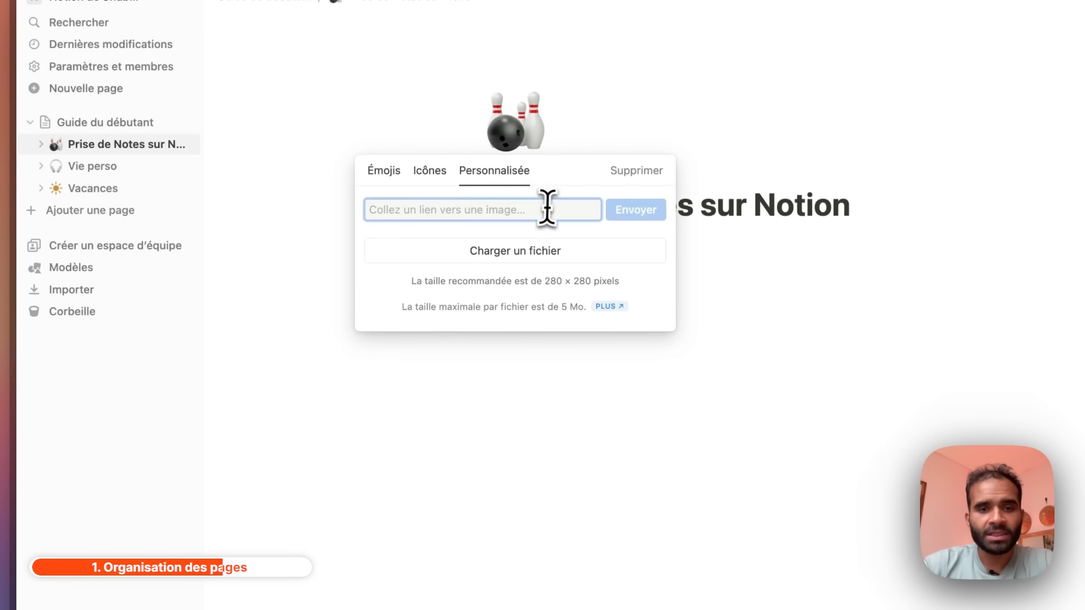
{"action": "key", "text": "super+v"}
{"action": "left_click", "coordinate": [636, 210]}
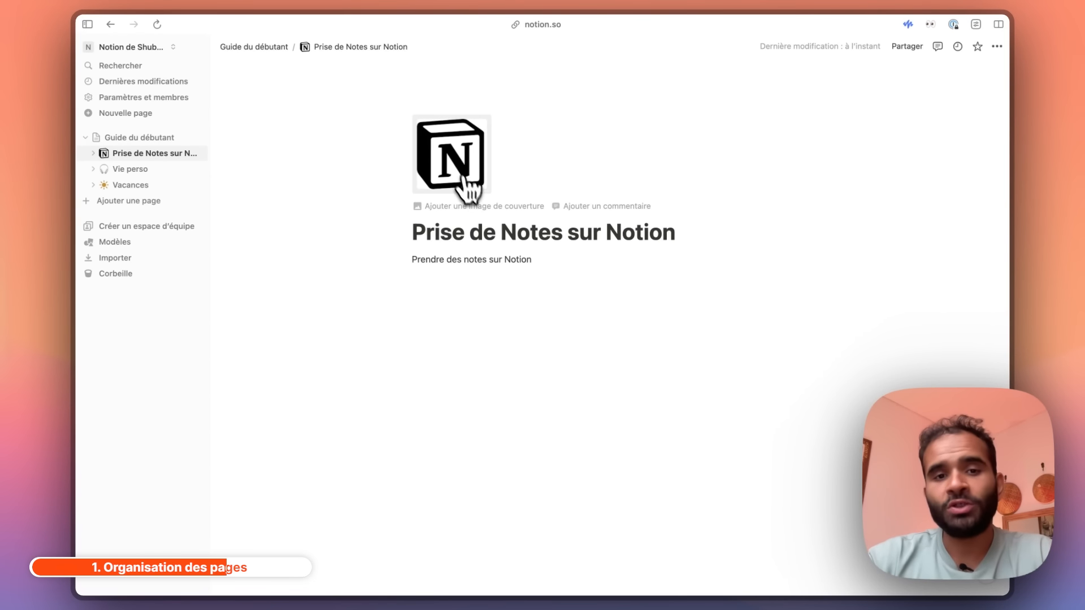
- Open Prise de Notes sur Notion from the Guide du débutant page and add a sub-page titled "Gestion des pages" below its text
{"action": "left_click", "coordinate": [163, 138]}
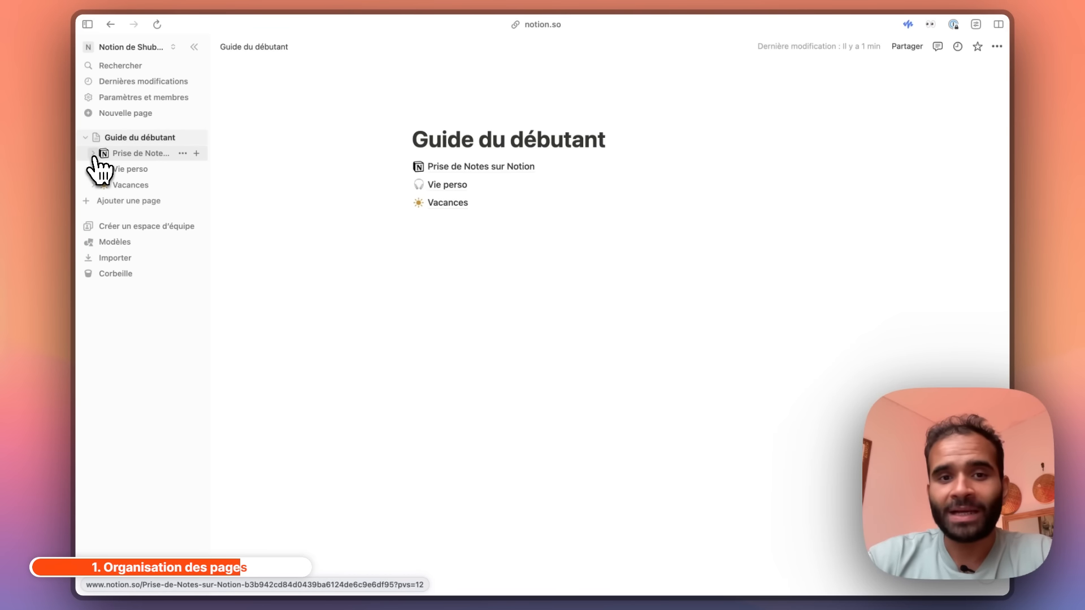
{"action": "left_click", "coordinate": [511, 168]}
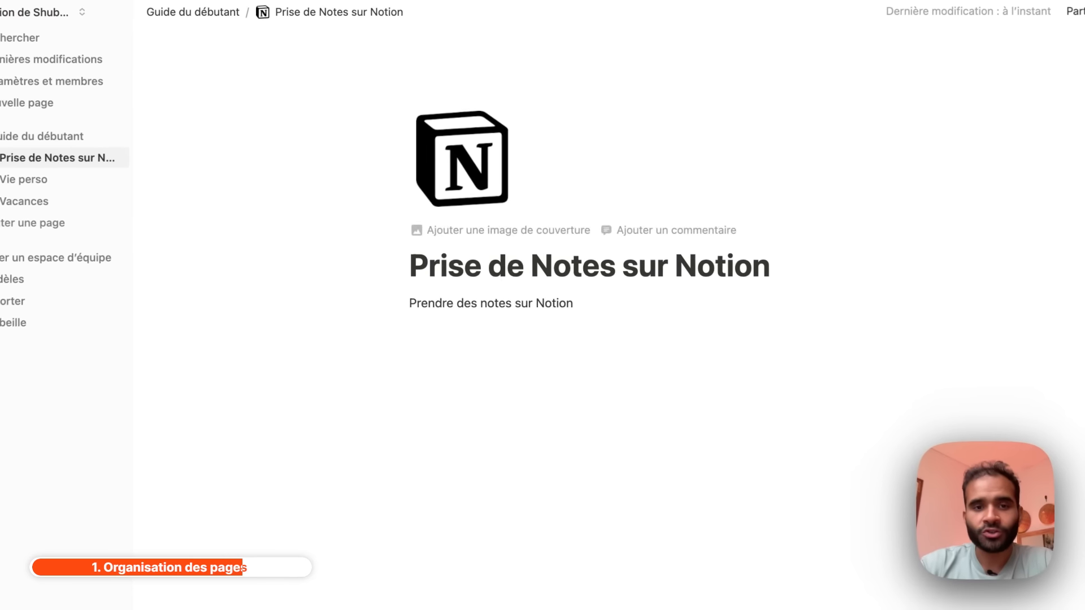
{"action": "left_click", "coordinate": [494, 321]}
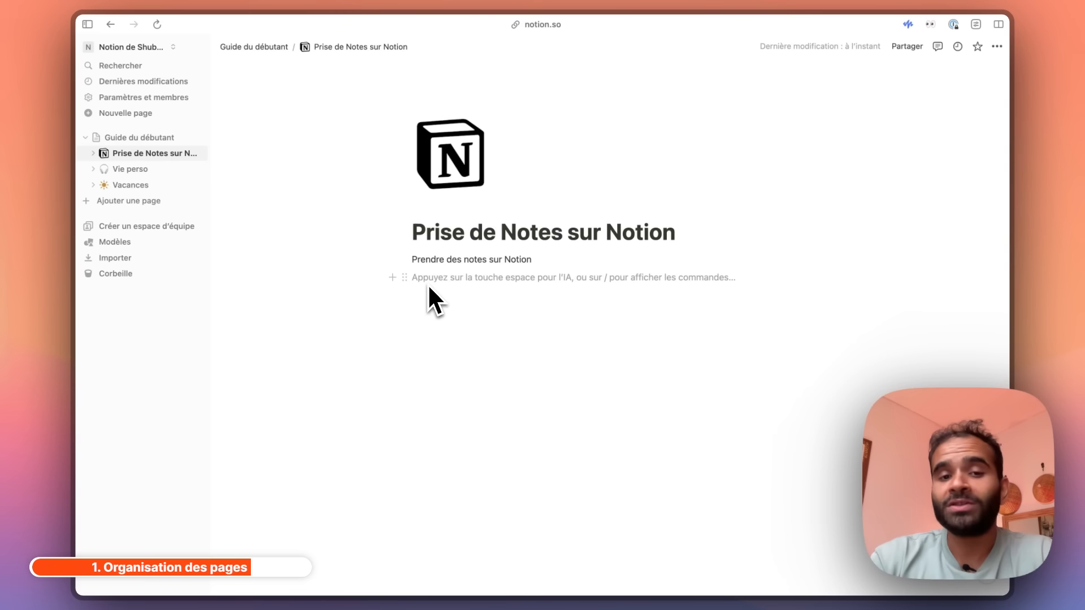
{"action": "type", "text": "/"}
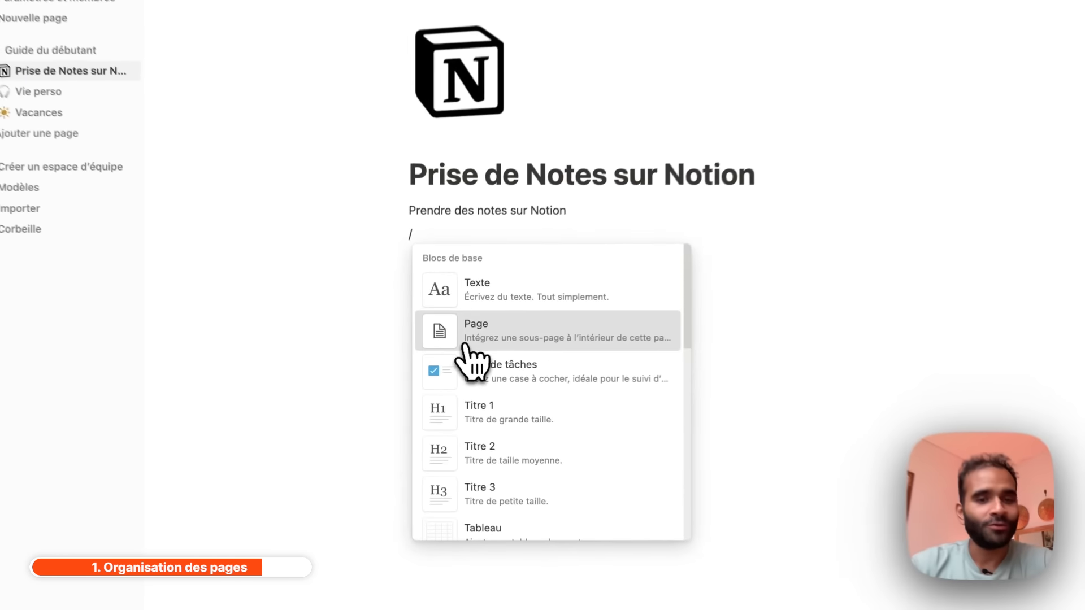
{"action": "left_click", "coordinate": [456, 361]}
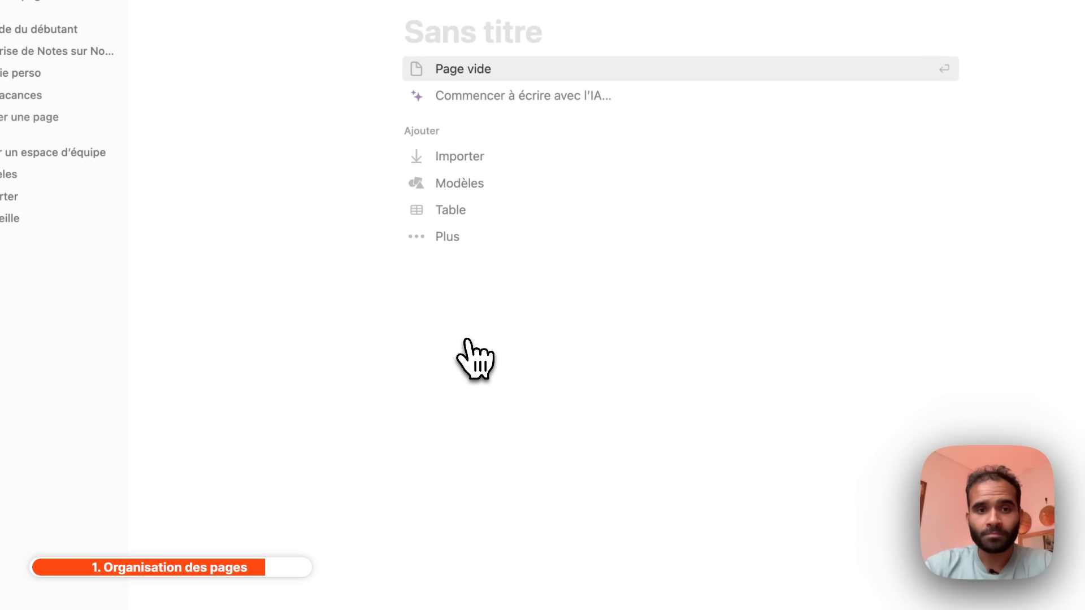
{"action": "type", "text": "Gestion des page"}
{"action": "type", "text": "s"}
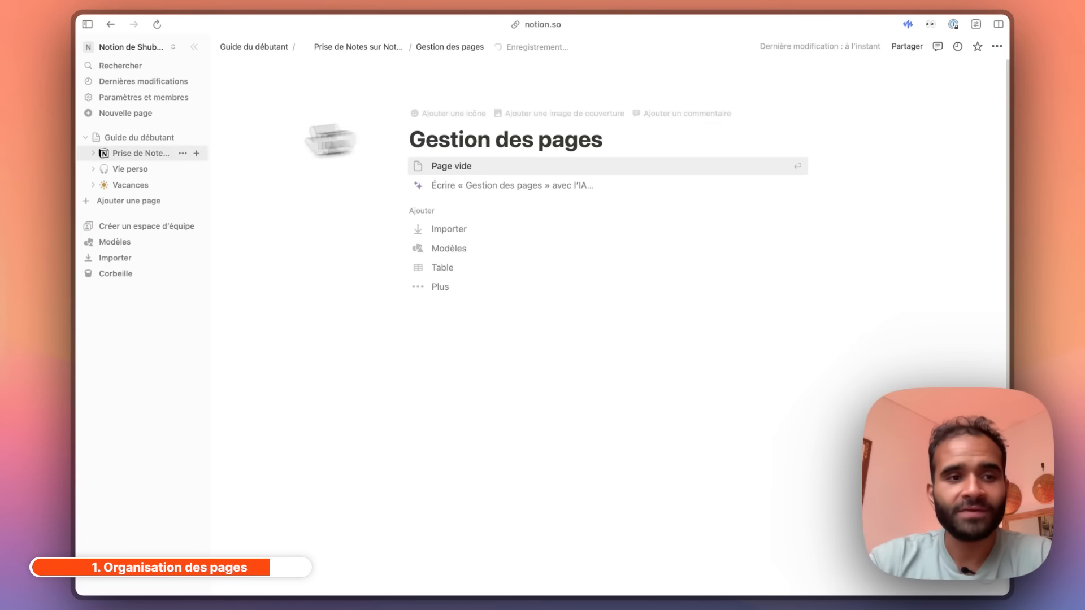
- Expand Prise de Notes sur Notion in the page tree and set the number 1 emoji as the Gestion des pages icon
{"action": "left_click", "coordinate": [93, 153]}
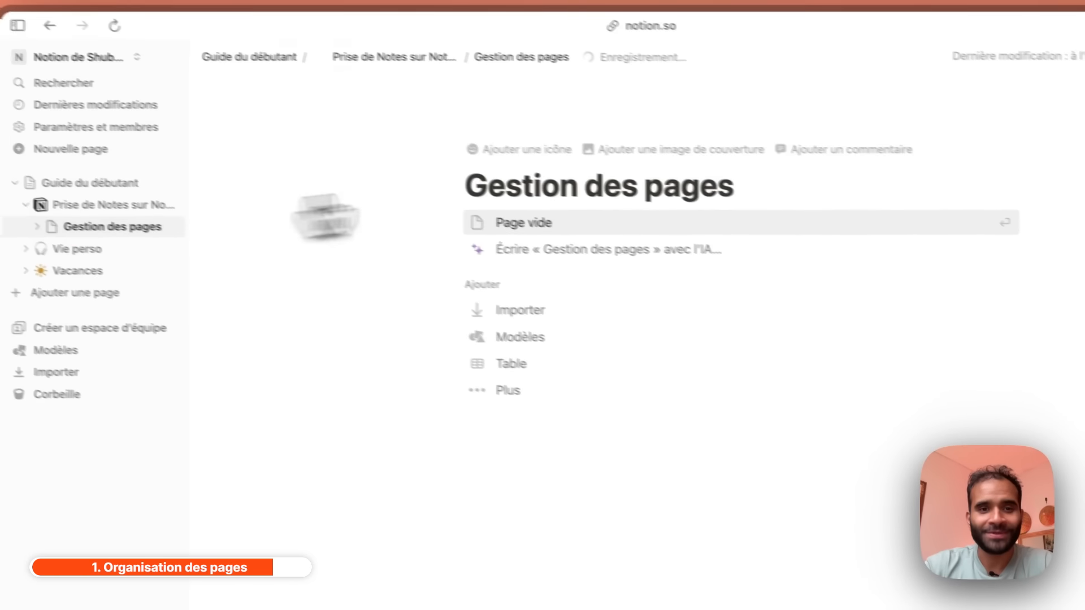
{"action": "left_click", "coordinate": [531, 157]}
{"action": "left_click", "coordinate": [511, 183]}
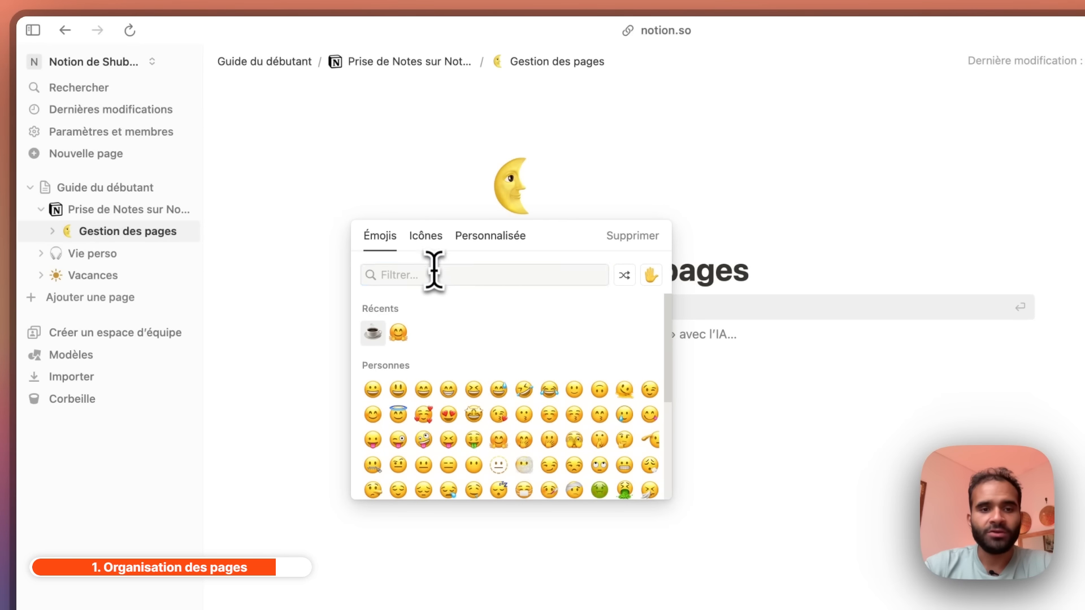
{"action": "type", "text": "1"}
{"action": "left_click", "coordinate": [422, 310]}
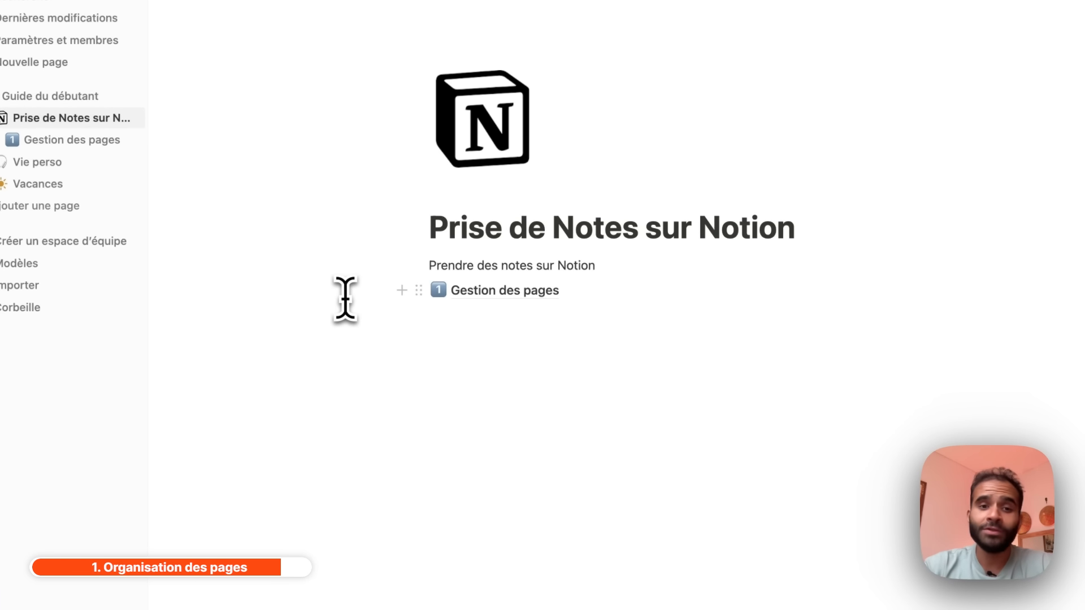
- Duplicate the Gestion des pages sub-page block three times within the Prise de Notes sur Notion page
{"action": "left_click_drag", "start_coordinate": [366, 301], "coordinate": [450, 288]}
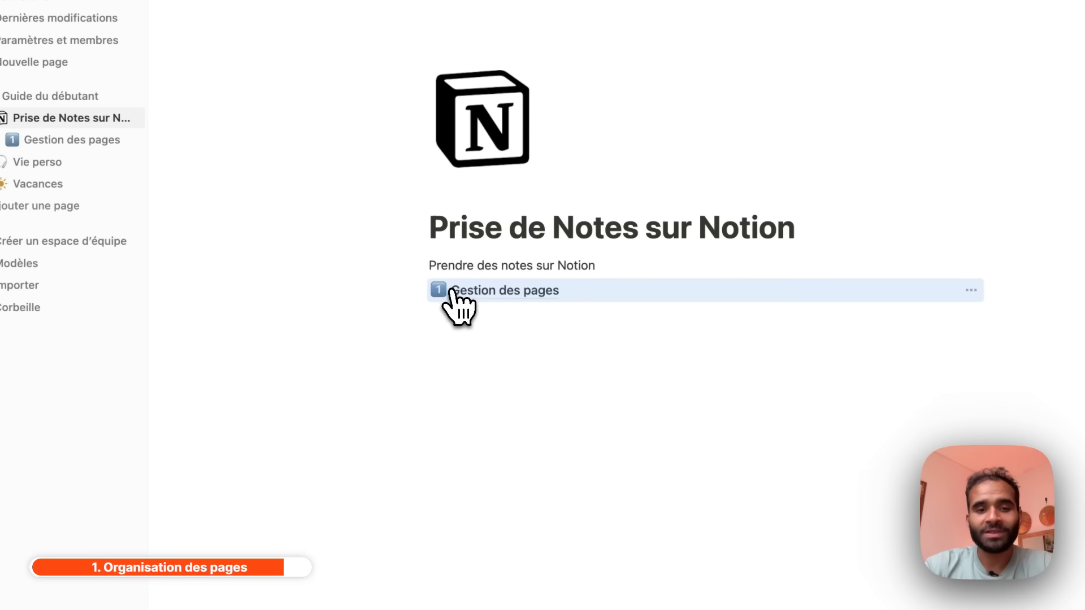
{"action": "left_click", "coordinate": [417, 289]}
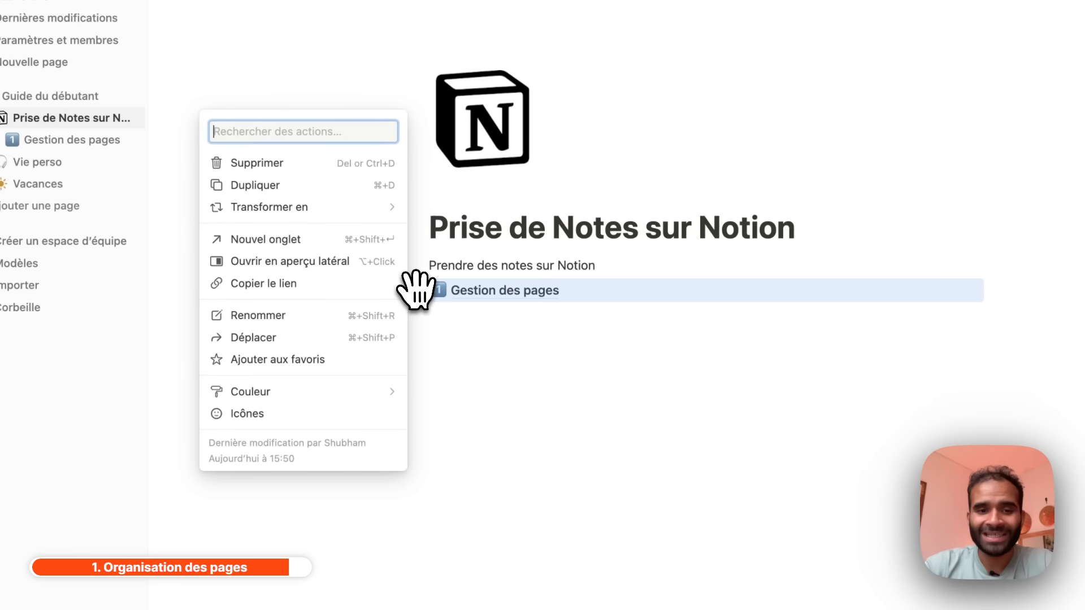
{"action": "left_click", "coordinate": [445, 298]}
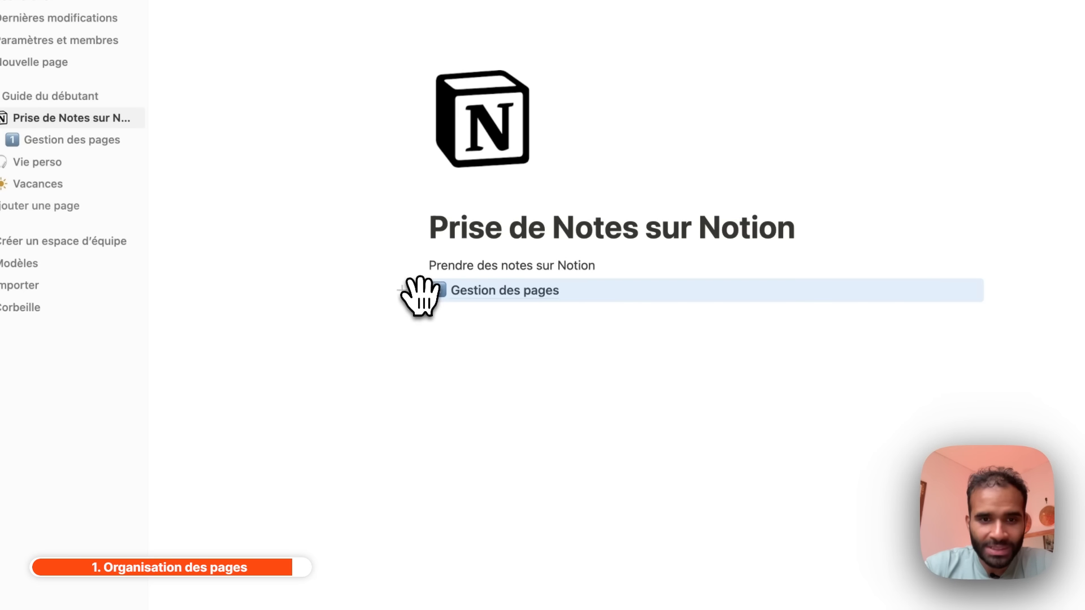
{"action": "left_click", "coordinate": [417, 289]}
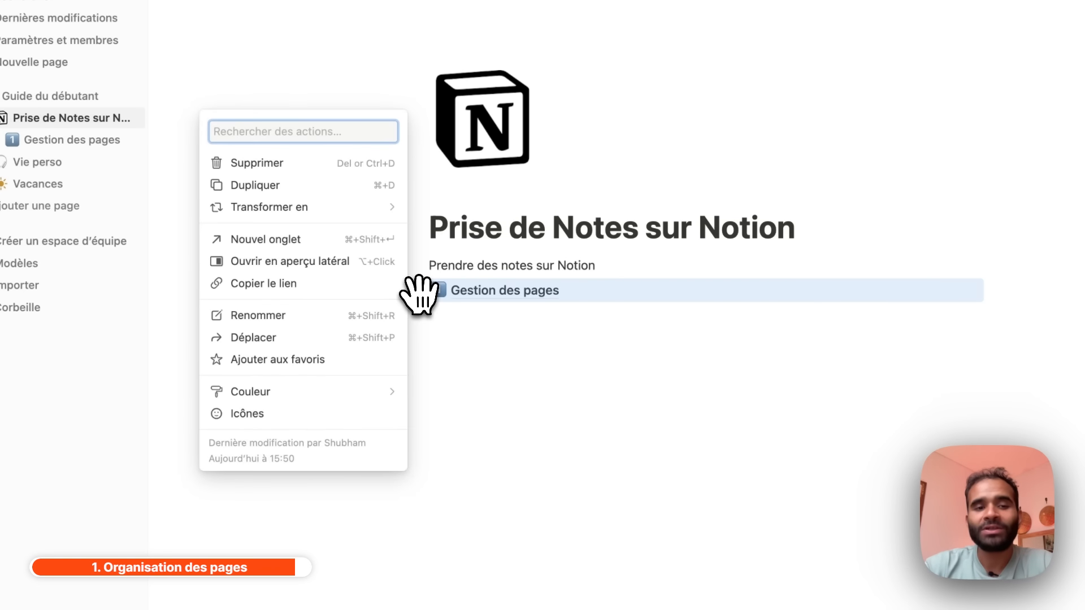
{"action": "left_click", "coordinate": [373, 185]}
{"action": "left_click", "coordinate": [421, 316]}
{"action": "left_click", "coordinate": [330, 213]}
{"action": "left_click", "coordinate": [419, 340]}
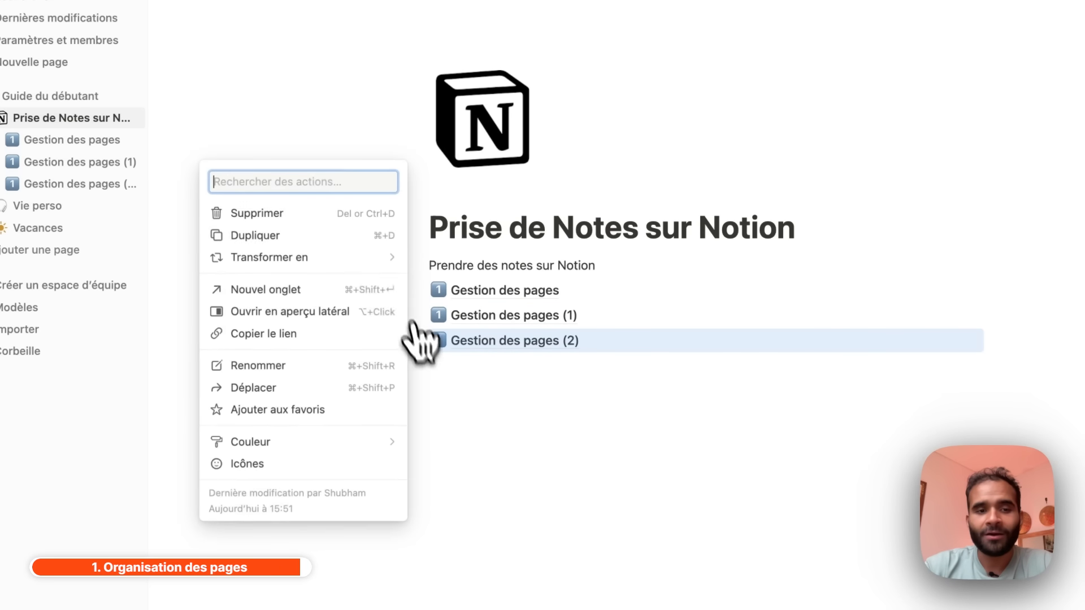
{"action": "left_click", "coordinate": [330, 235]}
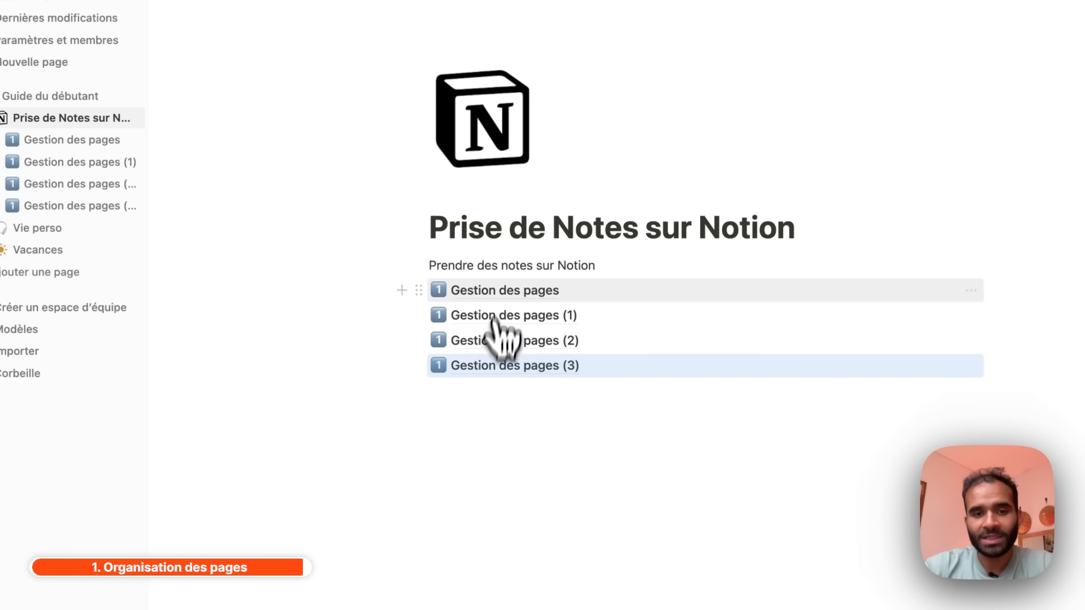
- Set the number emojis 2, 3 and 4 as the icons of the three duplicated sub-pages, in order
{"action": "left_click", "coordinate": [440, 315]}
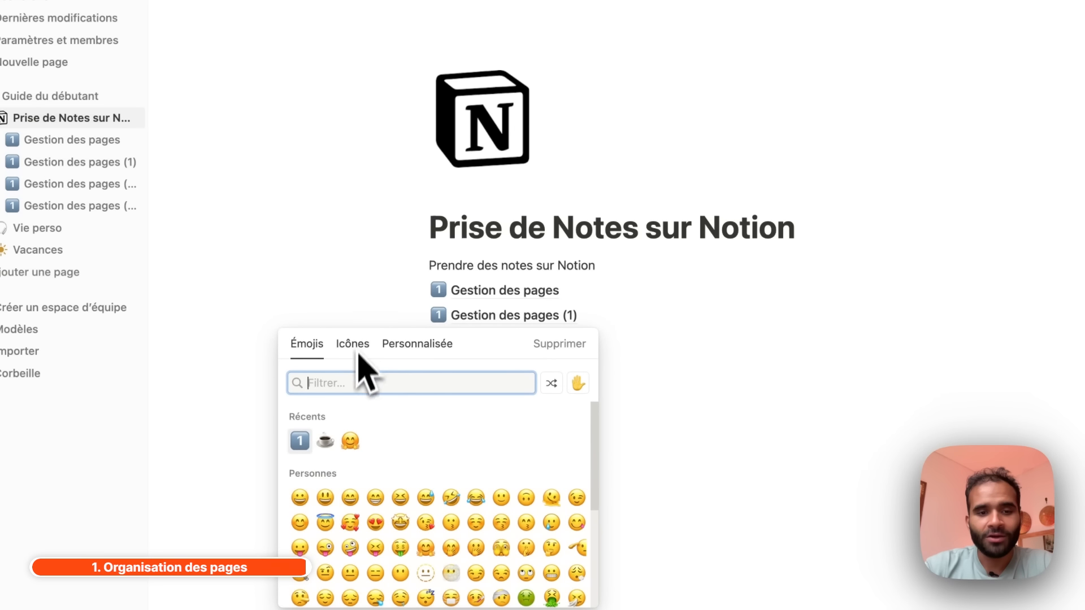
{"action": "type", "text": "2"}
{"action": "left_click", "coordinate": [351, 419]}
{"action": "left_click", "coordinate": [438, 340]}
{"action": "type", "text": "2"}
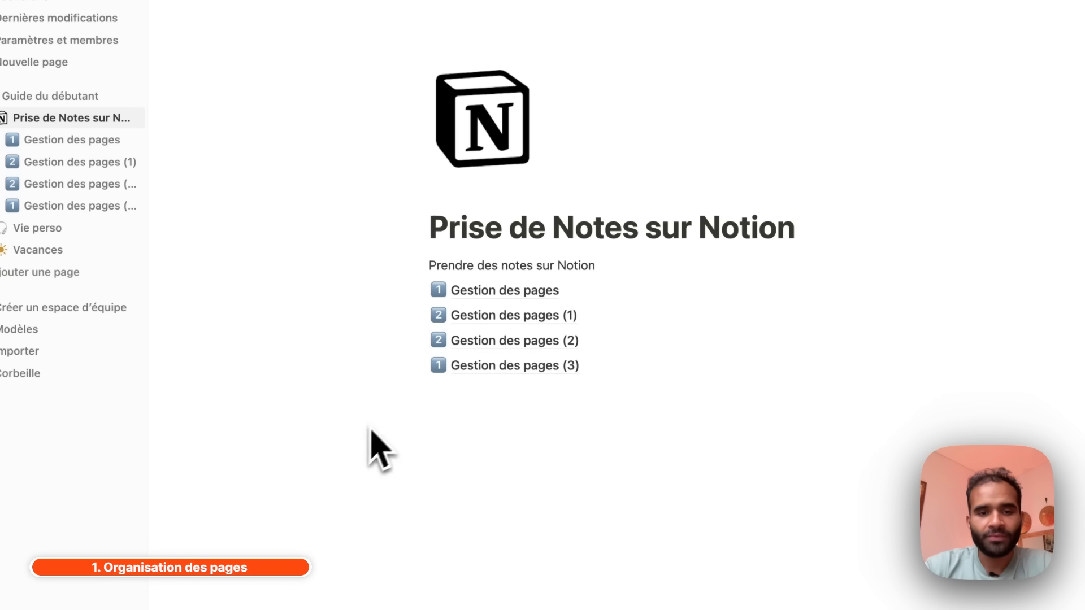
- Open the sub-page with the number 2 icon and rename it "Édition d’une page"
{"action": "mouse_move", "coordinate": [544, 313]}
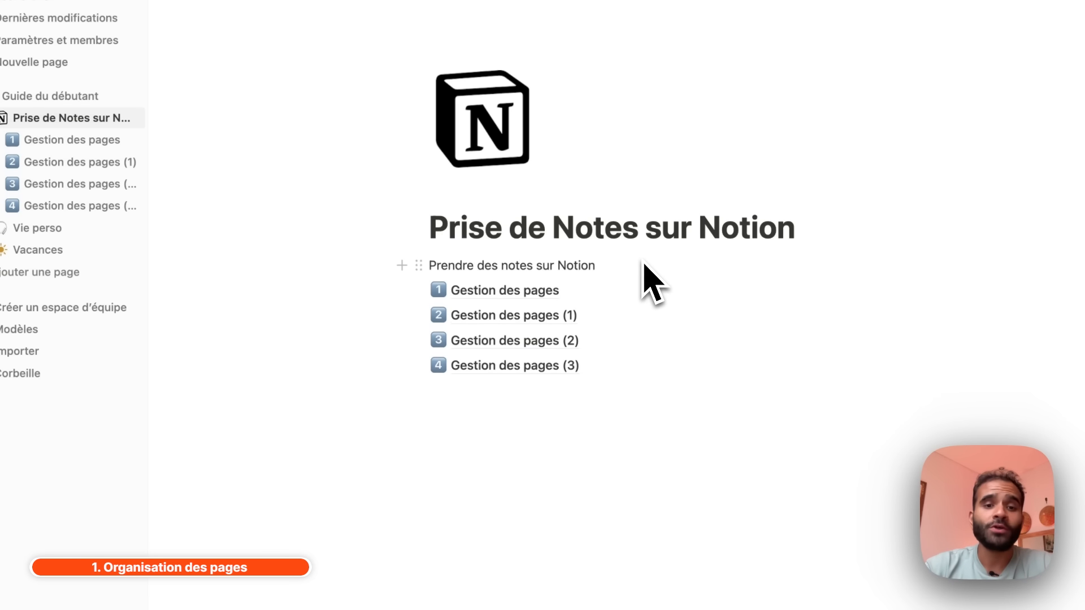
{"action": "left_click", "coordinate": [548, 315]}
{"action": "triple_click", "coordinate": [496, 171]}
{"action": "key", "text": "BackSpace"}
{"action": "type", "text": "Édition d’une"}
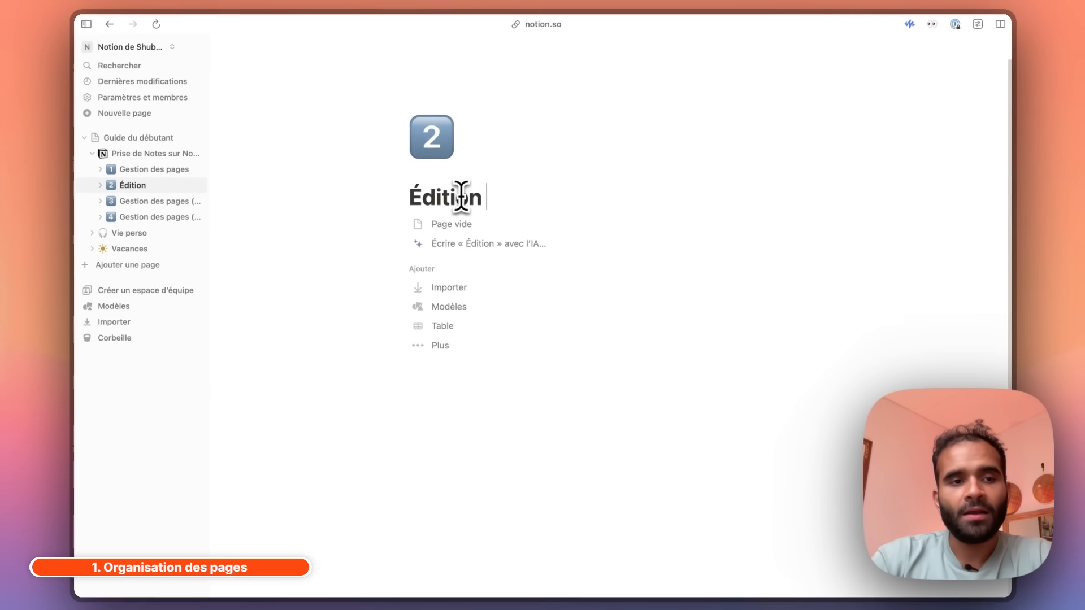
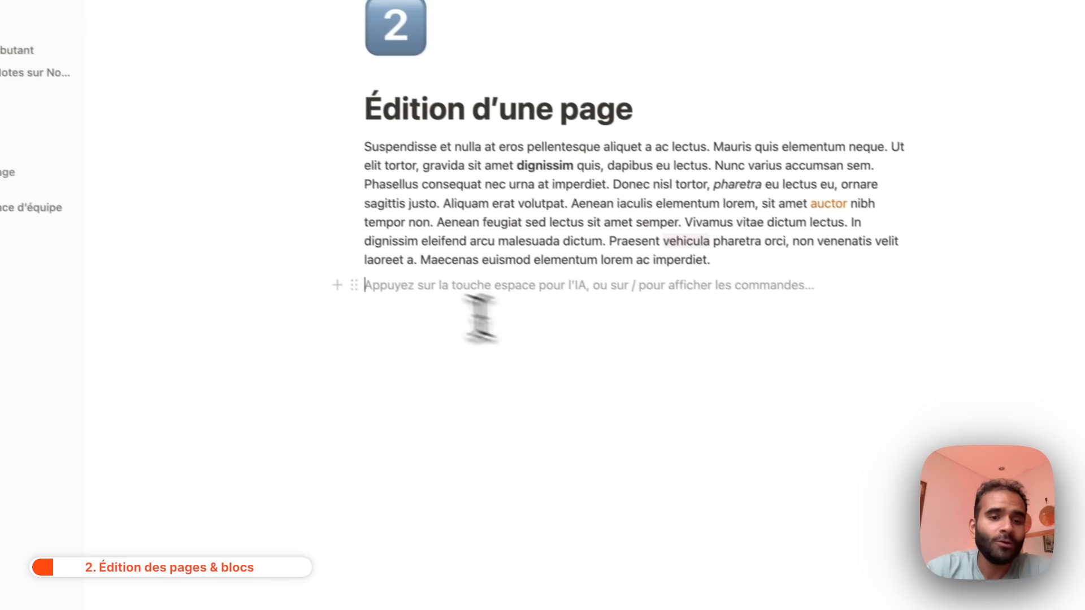
- Start a new line with "/" below the paragraph and browse the available block types
{"action": "left_click", "coordinate": [358, 294]}
{"action": "key", "text": "BackSpace"}
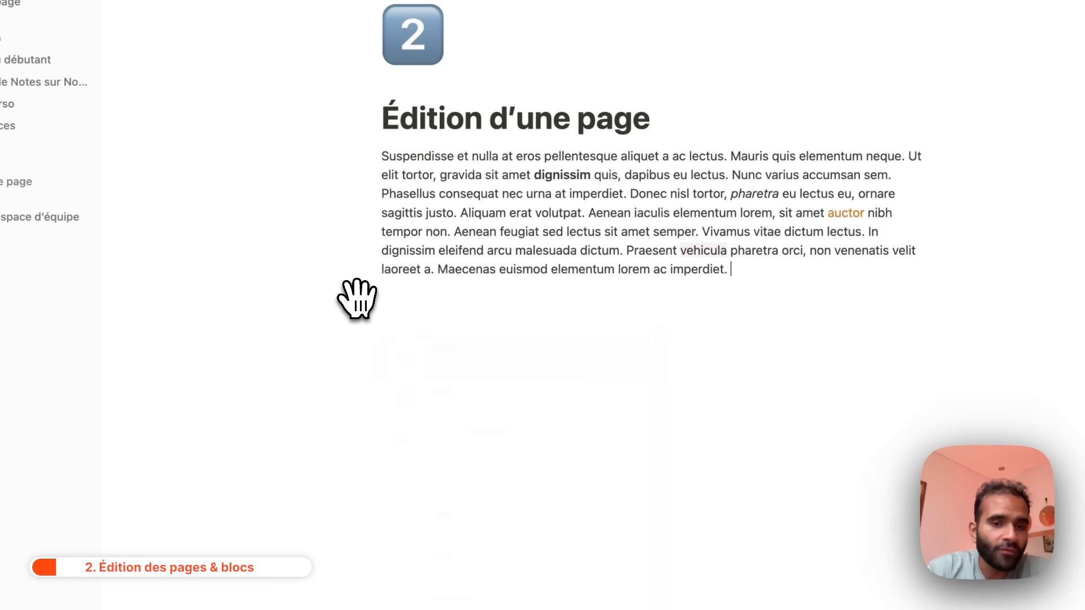
{"action": "key", "text": "Return"}
{"action": "type", "text": "/"}
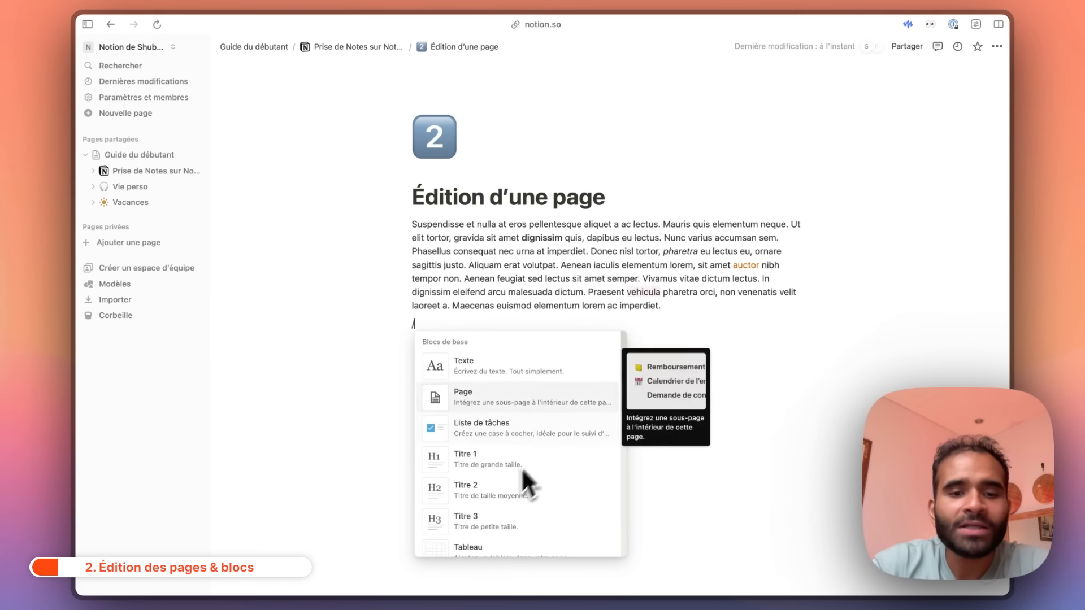
{"action": "scroll", "coordinate": [542, 401], "scroll_direction": "down", "scroll_amount": 10}
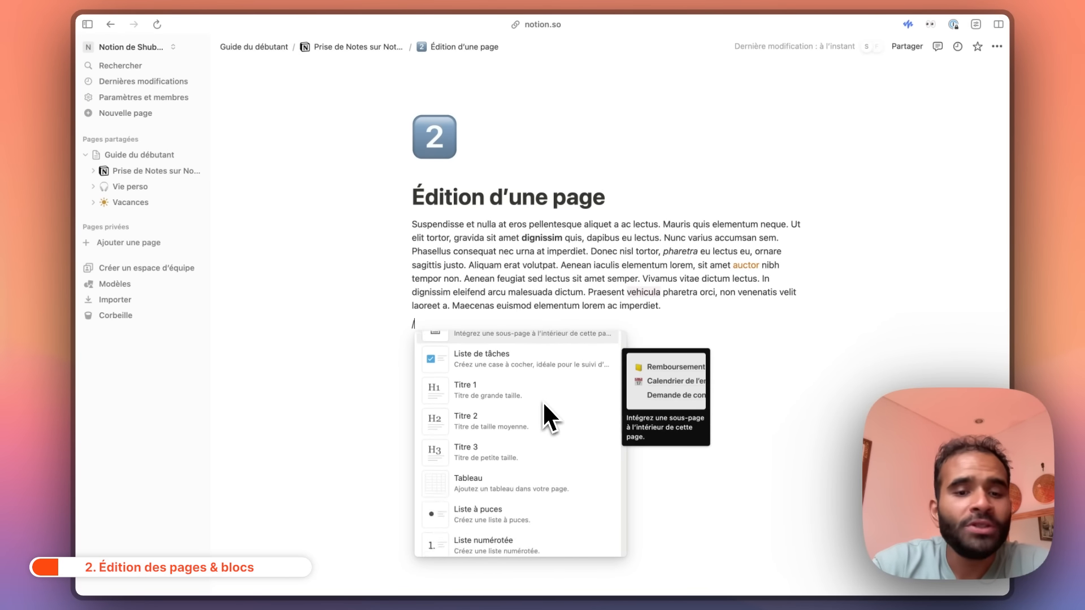
{"action": "scroll", "coordinate": [544, 406], "scroll_direction": "down", "scroll_amount": 15}
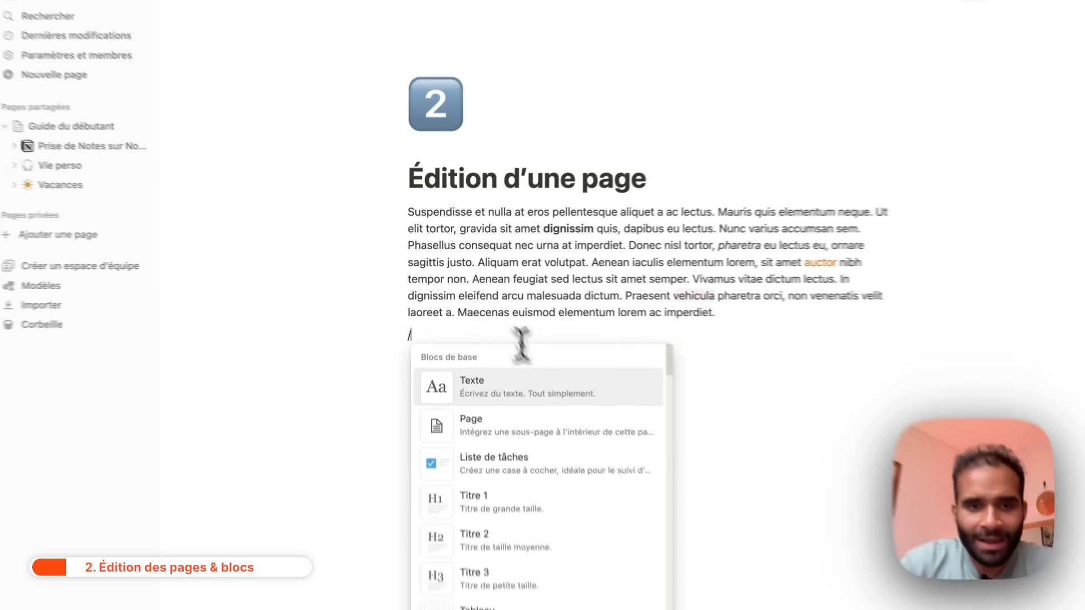
{"action": "left_click", "coordinate": [486, 306]}
- Move the "/" line above the paragraph and open the paragraph block's list of actions
{"action": "left_click_drag", "start_coordinate": [388, 196], "coordinate": [409, 208]}
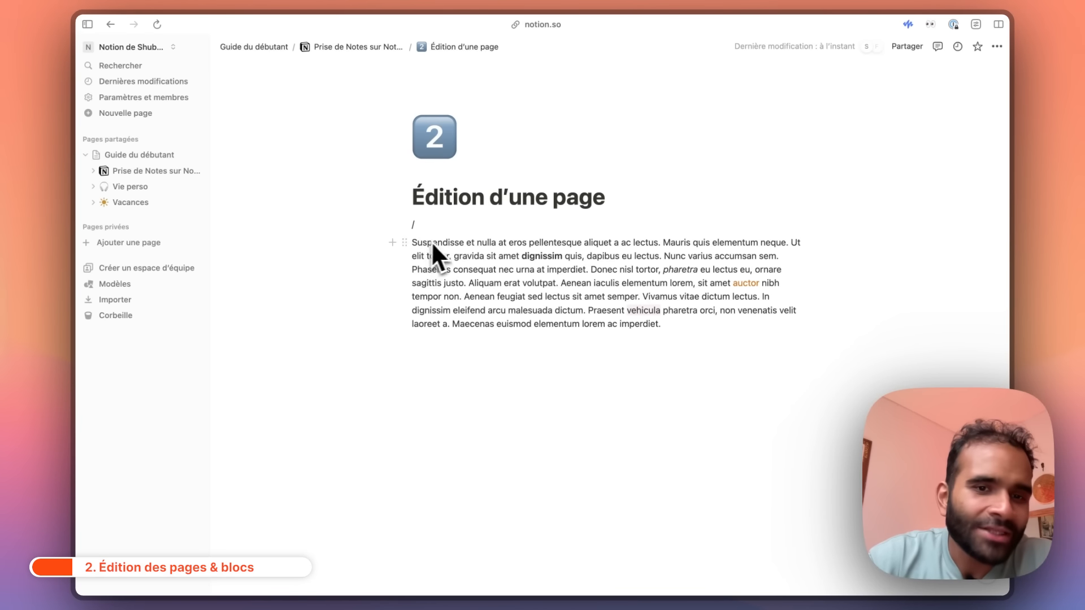
{"action": "left_click", "coordinate": [408, 242]}
{"action": "left_click", "coordinate": [412, 246]}
{"action": "left_click_drag", "start_coordinate": [402, 241], "coordinate": [406, 242]}
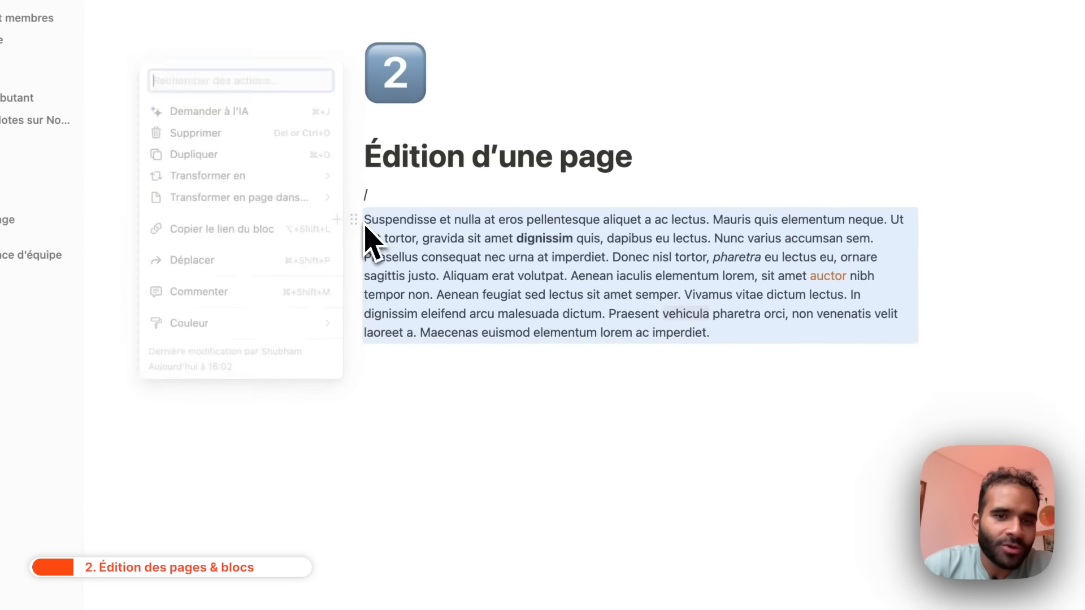
{"action": "left_click_drag", "start_coordinate": [355, 219], "coordinate": [390, 305]}
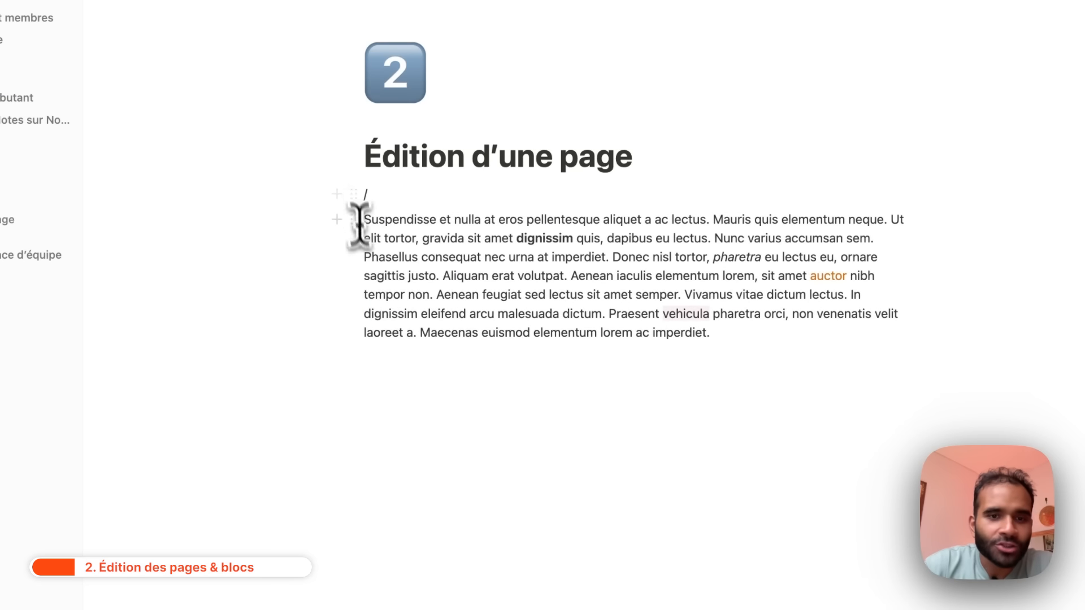
- Add the line "doksaljhlkdjsalkdjaslkdjlksajdlkasjd" below the paragraph and select it as a block
{"action": "key", "text": "Return"}
{"action": "type", "text": "doksaljhlkdjsalkdjaslkdjlksajdlkasjd"}
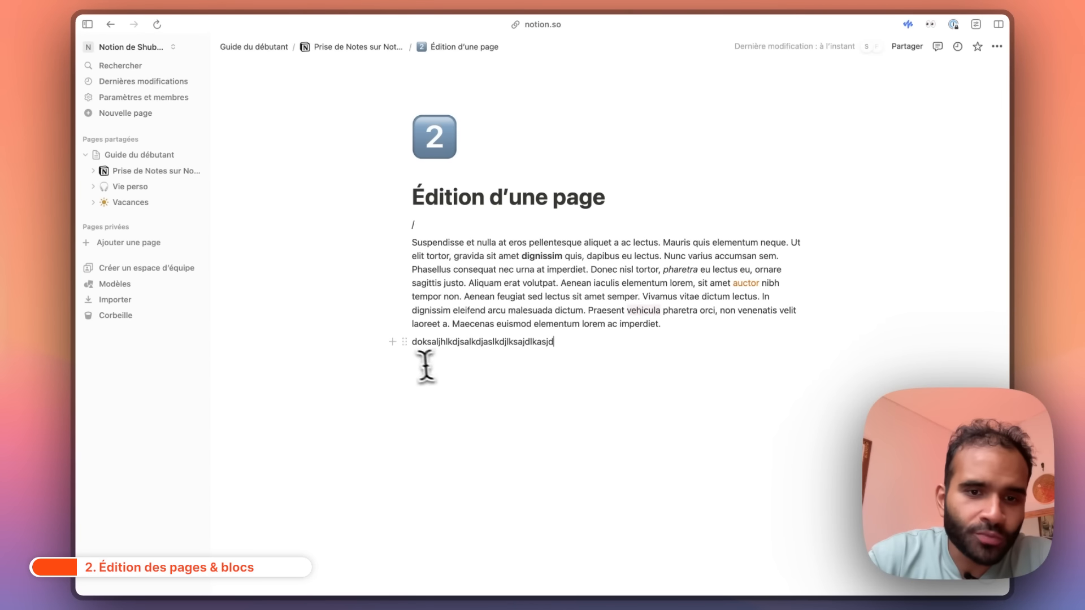
{"action": "mouse_move", "coordinate": [403, 341]}
{"action": "left_mouse_down"}
{"action": "mouse_move", "coordinate": [409, 245]}
{"action": "mouse_move", "coordinate": [417, 334]}
{"action": "left_mouse_up"}
{"action": "left_click_drag", "start_coordinate": [416, 383], "coordinate": [414, 383]}
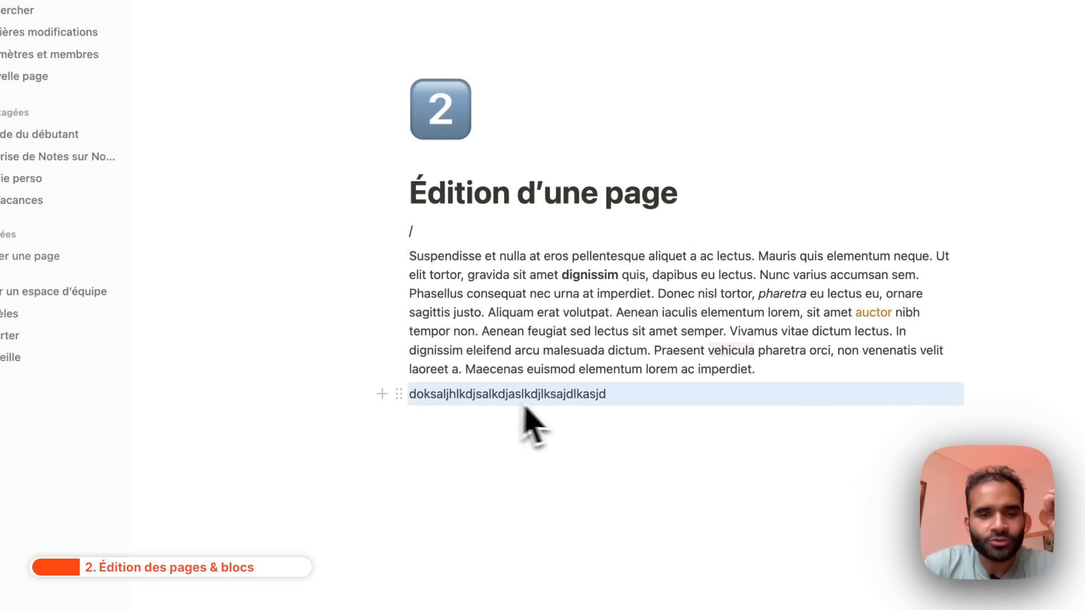
- Insert a sub-page in a new block below the random-letters line and expand the page tree down to the children of Édition d’une page
{"action": "left_click", "coordinate": [381, 394]}
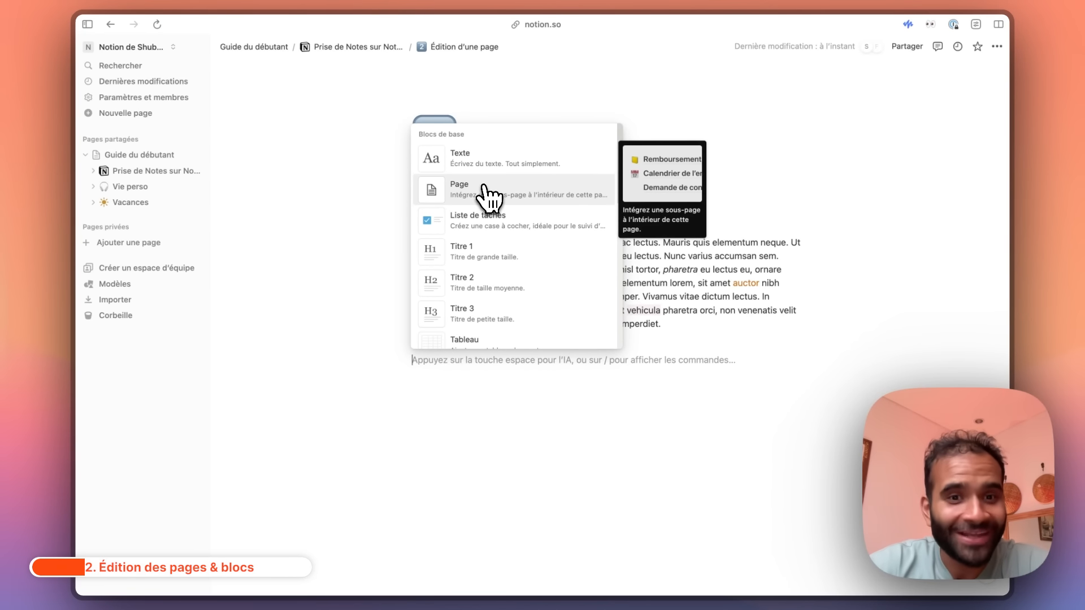
{"action": "left_click", "coordinate": [483, 192]}
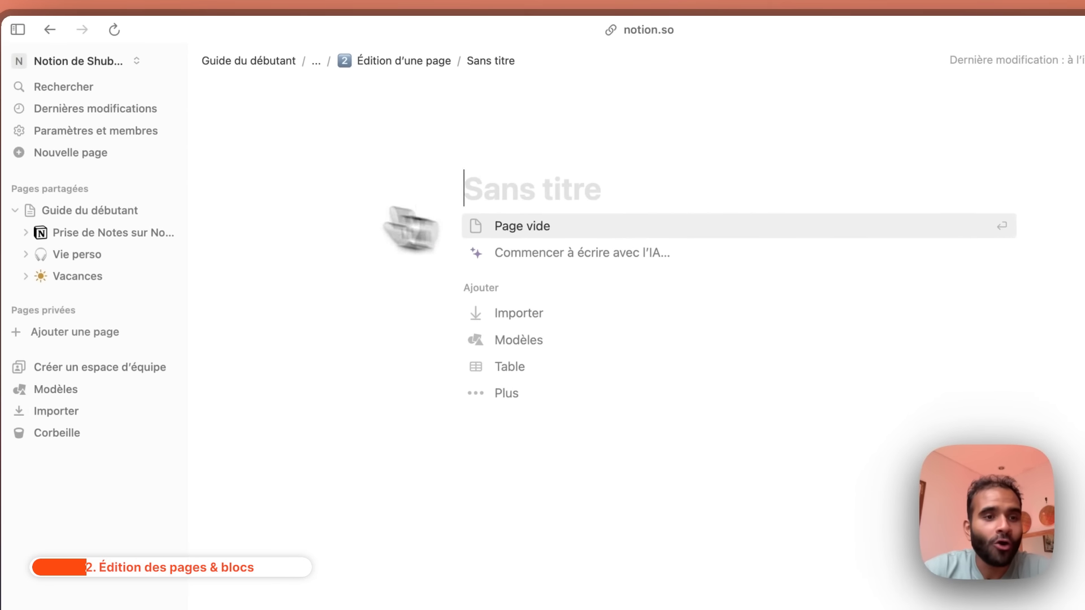
{"action": "left_click", "coordinate": [35, 233]}
{"action": "left_click", "coordinate": [46, 277]}
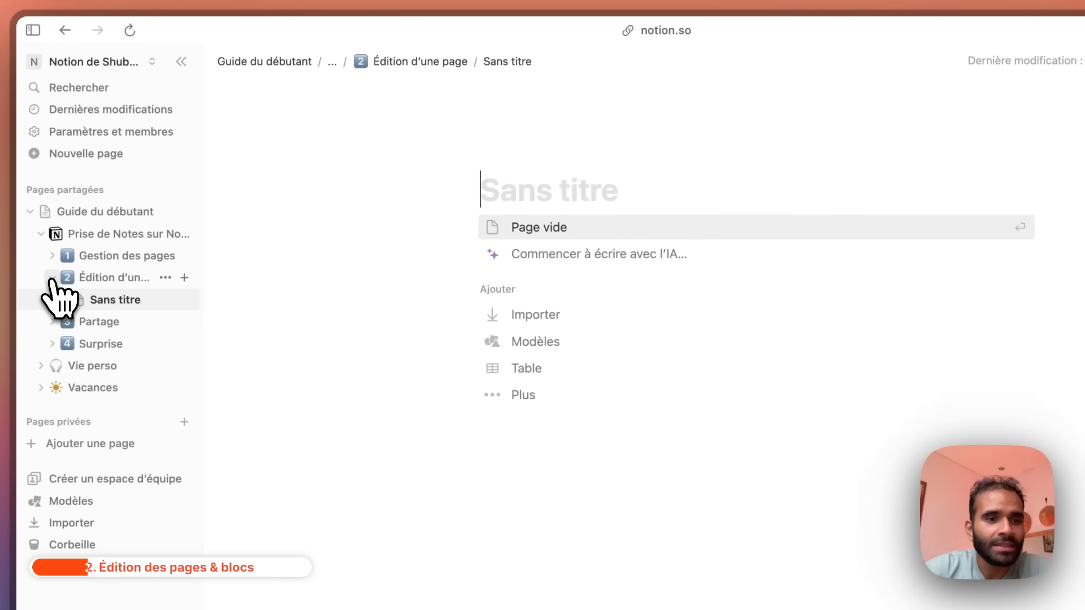
- Return to the Édition d'une page page and add a large heading "Titre 1" below the untitled sub-page
{"action": "left_click", "coordinate": [52, 281]}
{"action": "left_click", "coordinate": [375, 399]}
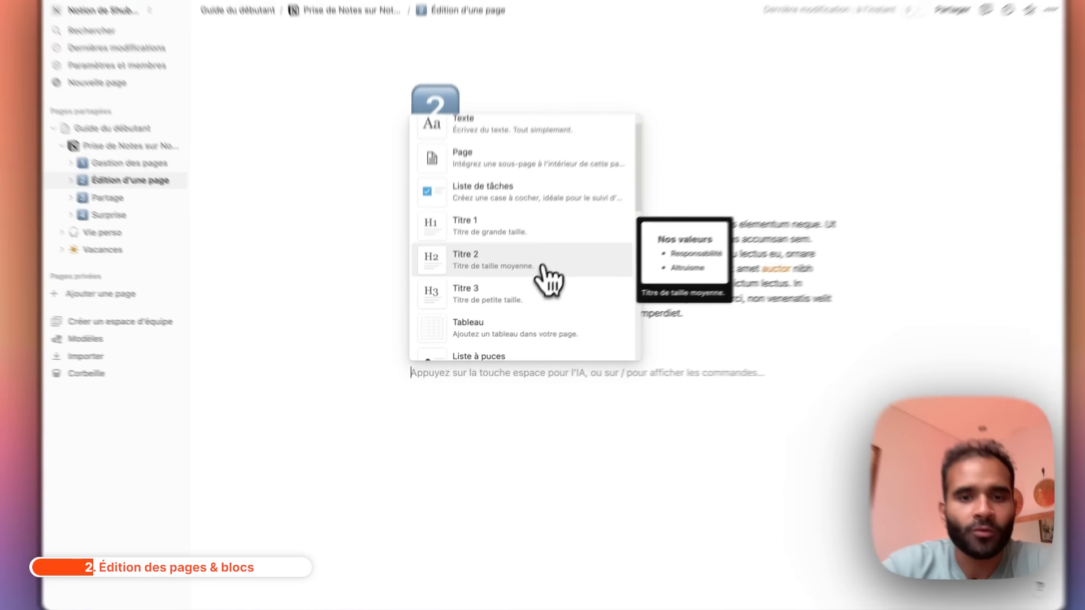
{"action": "left_click", "coordinate": [522, 248]}
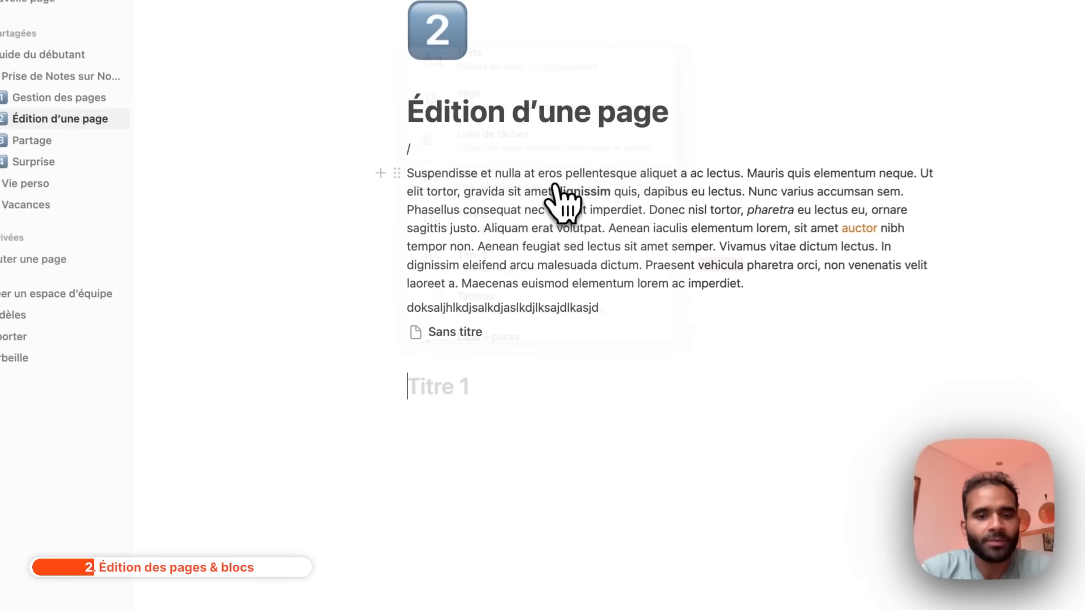
{"action": "type", "text": "Titre 1"}
{"action": "key", "text": "Return"}
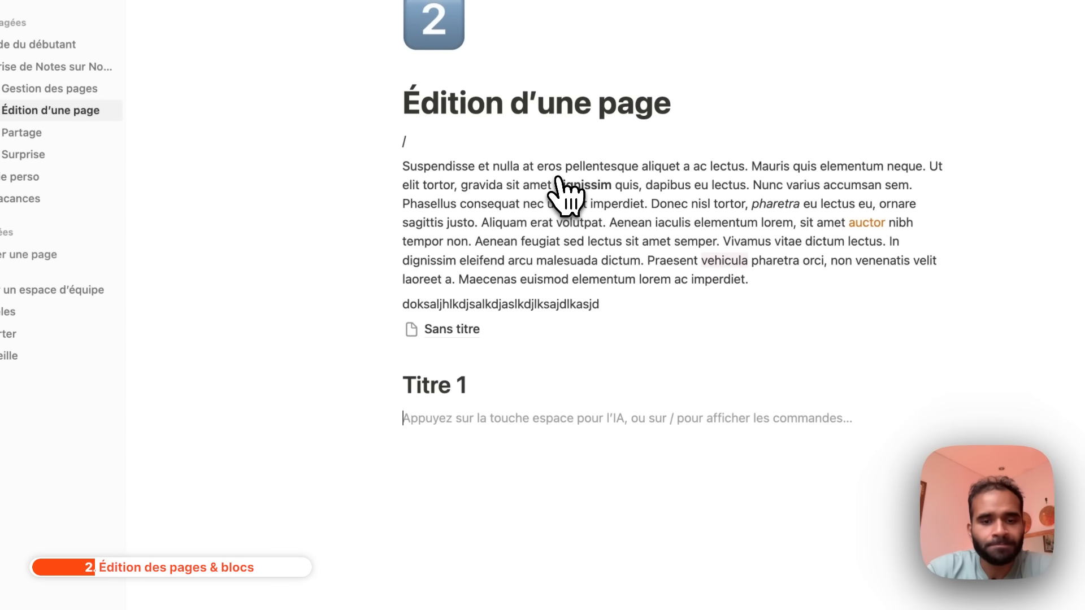
- Add a medium heading "Titre 2" and a small heading "Titre 3" below the Titre 1 heading
{"action": "left_click", "coordinate": [375, 419]}
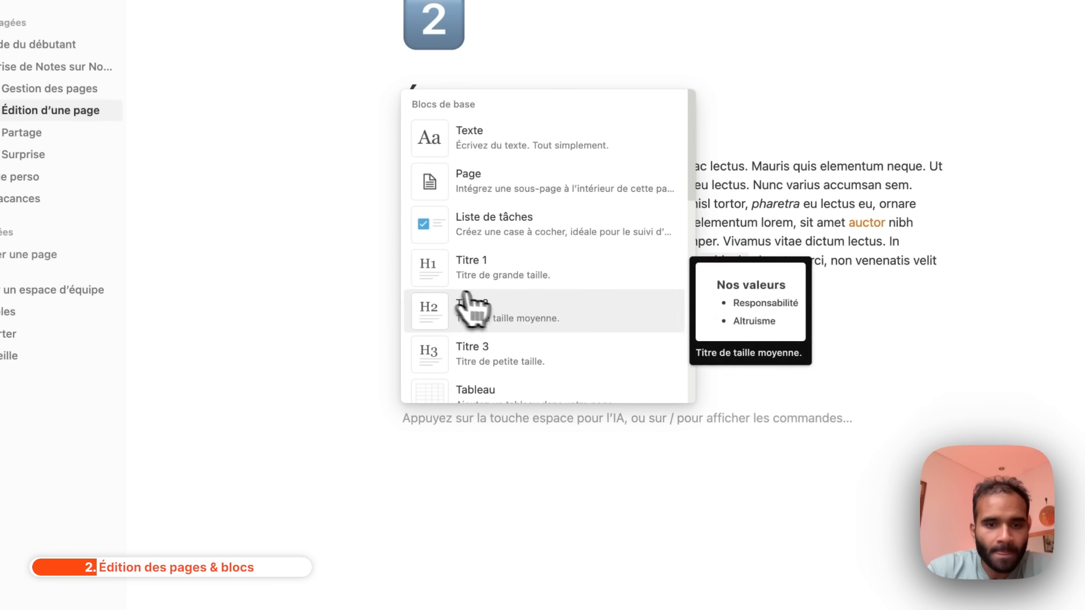
{"action": "left_click", "coordinate": [487, 309]}
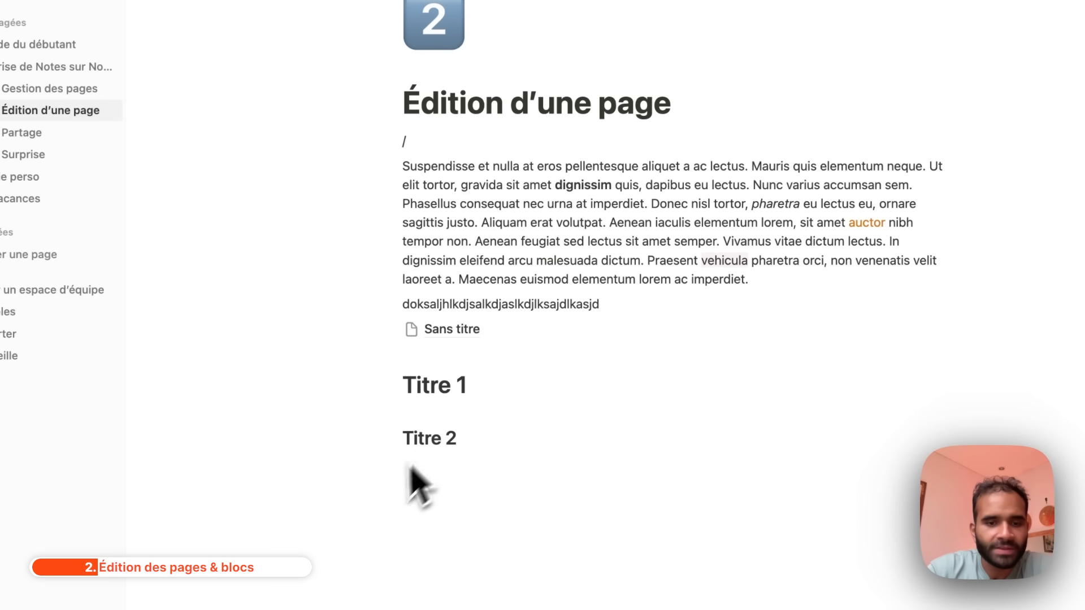
{"action": "left_click", "coordinate": [377, 438]}
{"action": "left_click", "coordinate": [519, 398]}
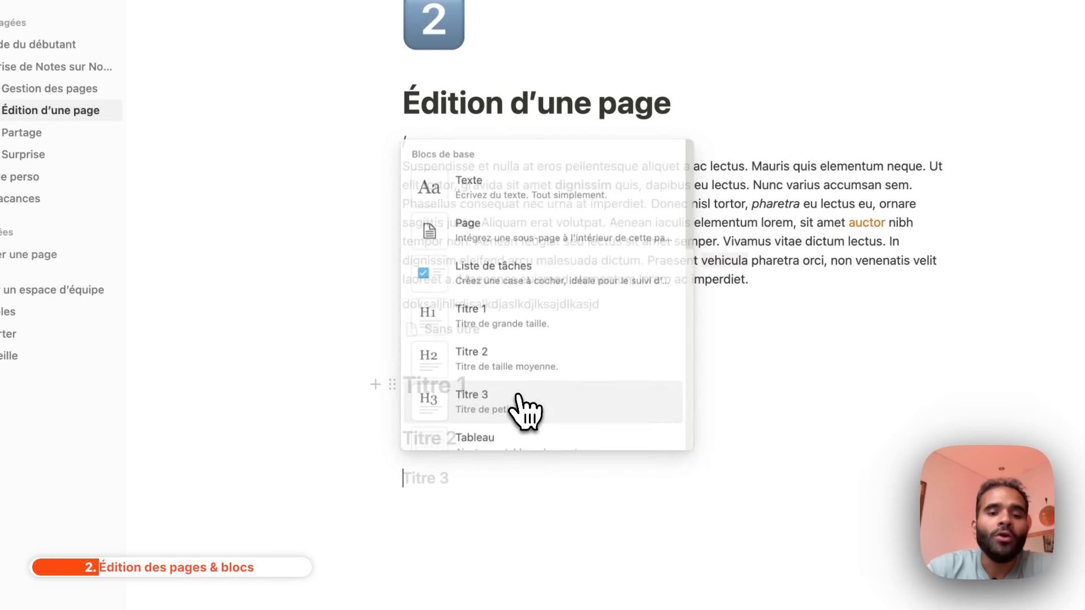
{"action": "type", "text": "Titre "}
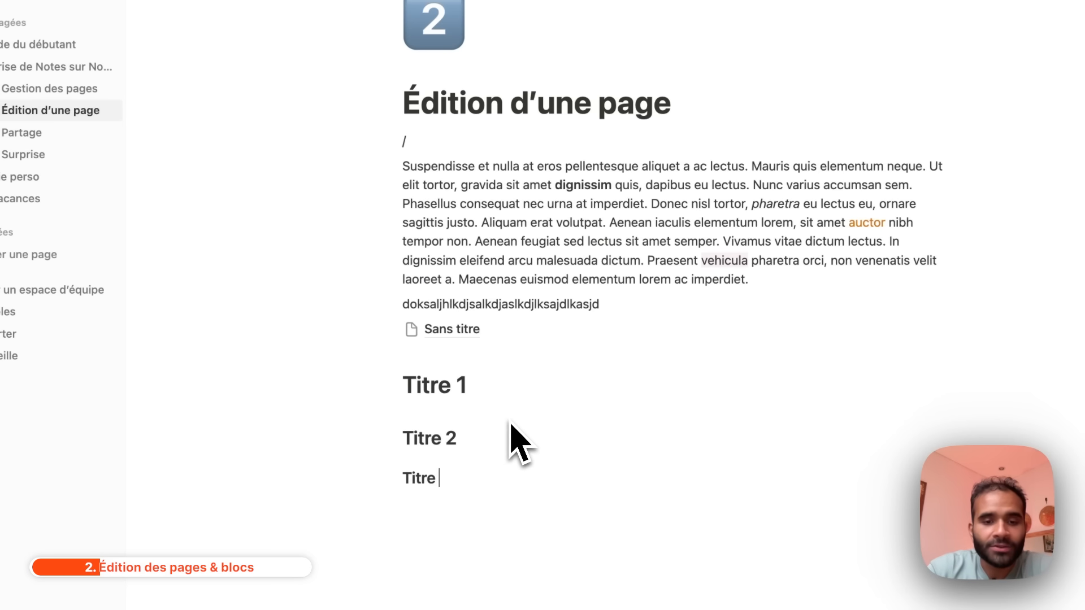
{"action": "type", "text": "3"}
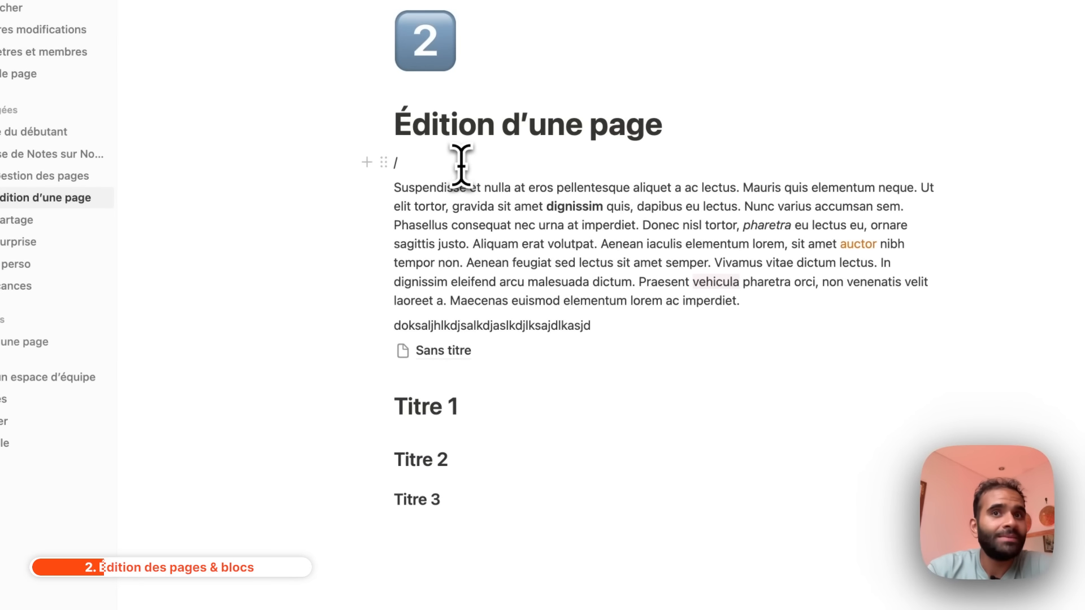
- Insert a table of contents block directly under the page title
{"action": "left_click", "coordinate": [368, 161]}
{"action": "scroll", "coordinate": [520, 431], "scroll_direction": "down", "scroll_amount": 5}
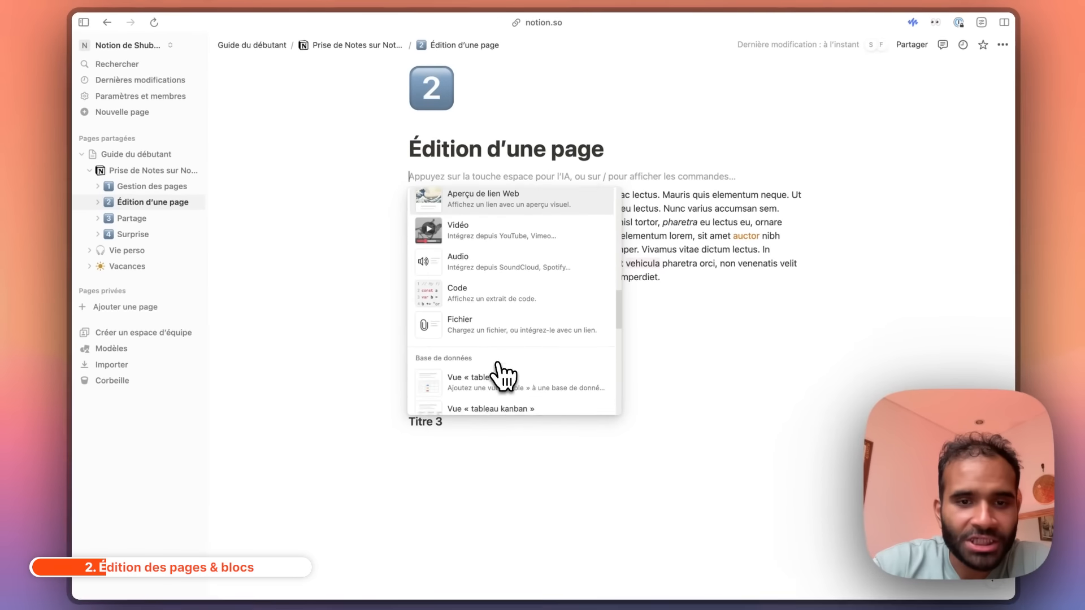
{"action": "scroll", "coordinate": [502, 368], "scroll_direction": "down", "scroll_amount": 5}
{"action": "left_click", "coordinate": [497, 217]}
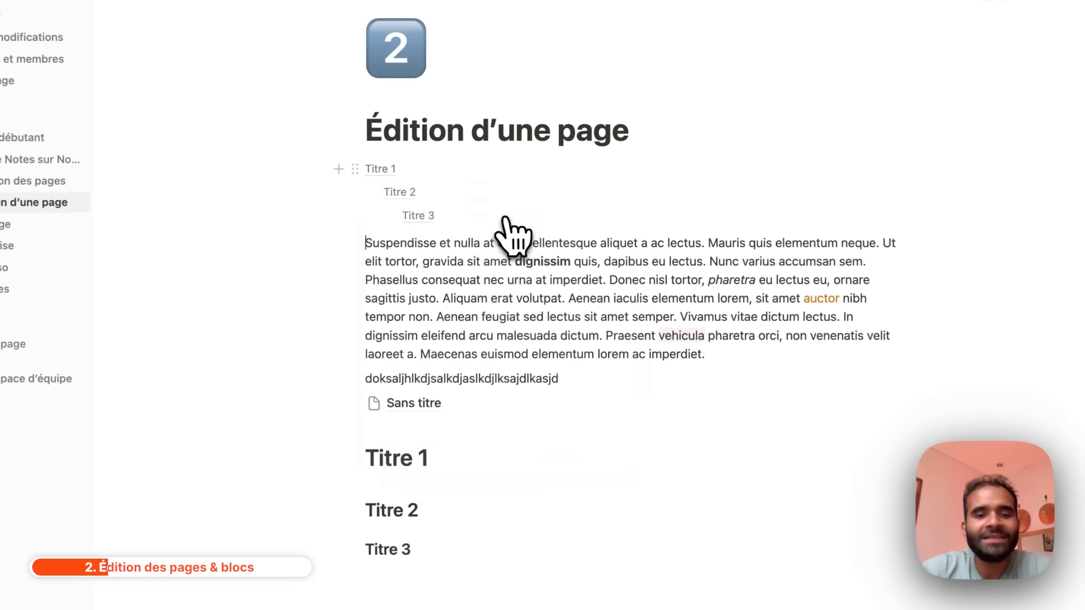
- Move the untitled sub-page and the paragraph under the Titre 1 heading and delete the random-letters line
{"action": "scroll", "coordinate": [657, 425], "scroll_direction": "down", "scroll_amount": 2}
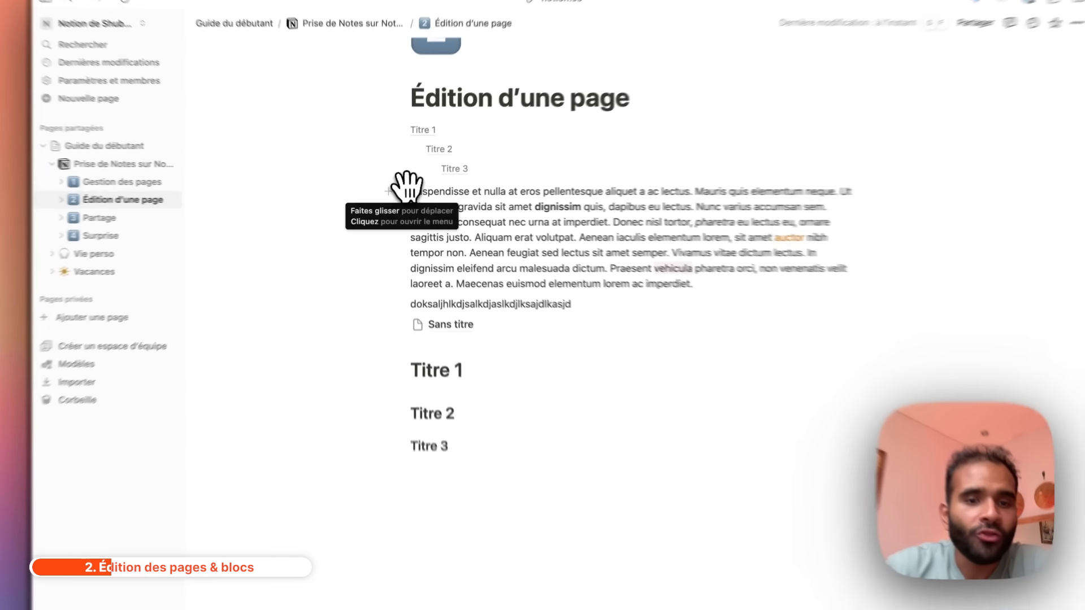
{"action": "left_click_drag", "start_coordinate": [402, 195], "coordinate": [474, 351]}
{"action": "left_click_drag", "start_coordinate": [405, 208], "coordinate": [439, 333]}
{"action": "left_click_drag", "start_coordinate": [357, 175], "coordinate": [439, 186]}
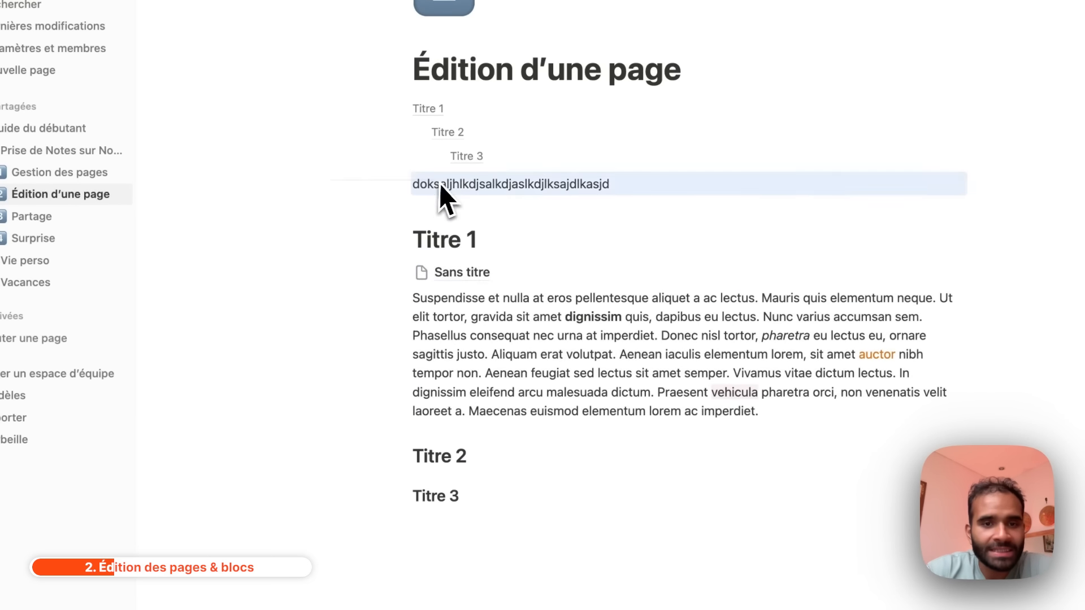
{"action": "key", "text": "BackSpace"}
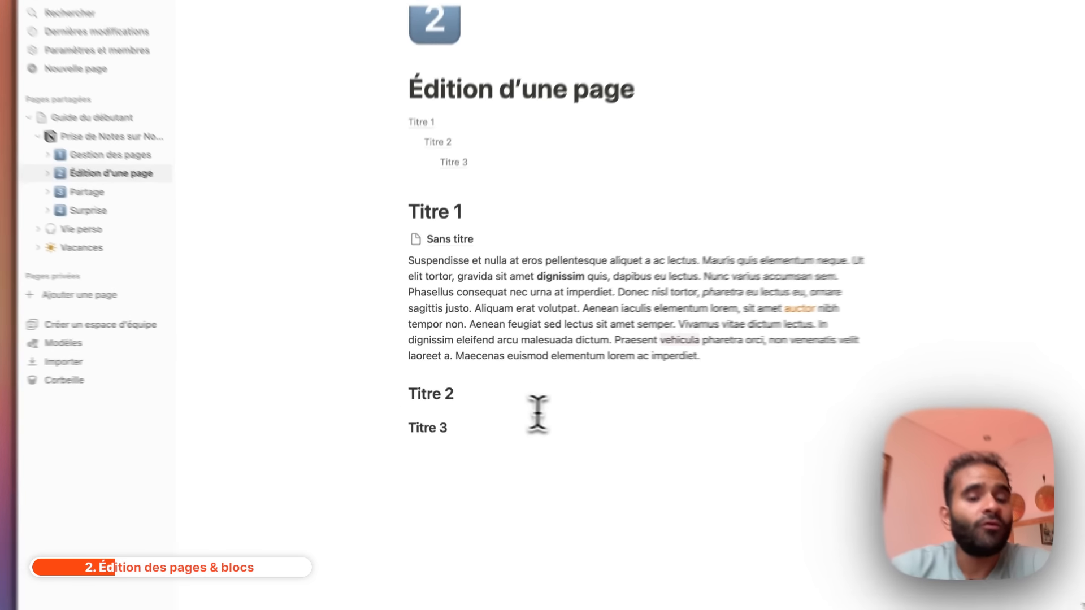
- Insert a bulleted list block under the Titre 2 heading
{"action": "left_click", "coordinate": [509, 450]}
{"action": "key", "text": "Return"}
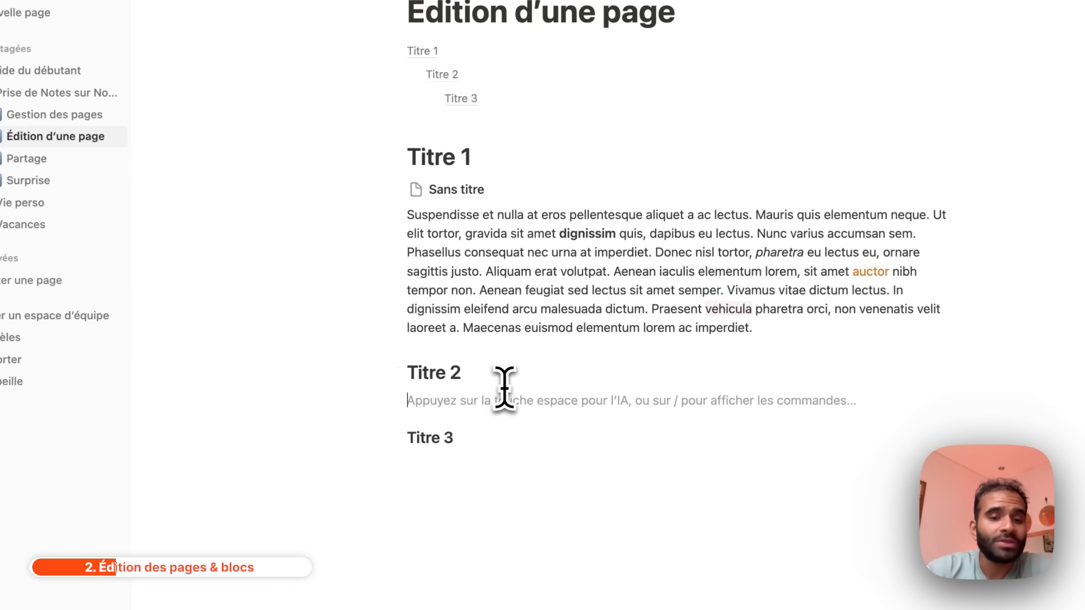
{"action": "left_click", "coordinate": [380, 395]}
{"action": "scroll", "coordinate": [497, 243], "scroll_direction": "down", "scroll_amount": 3}
{"action": "left_click", "coordinate": [493, 238]}
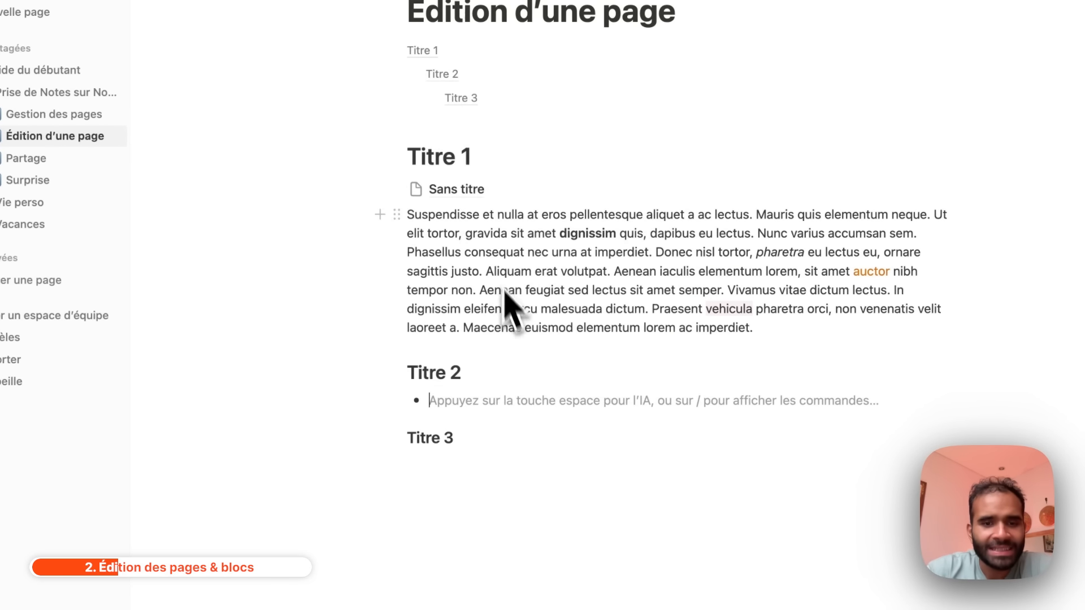
- Fill the bulleted list with "element 1" and "element 2" and end it with an empty line
{"action": "type", "text": "elem"}
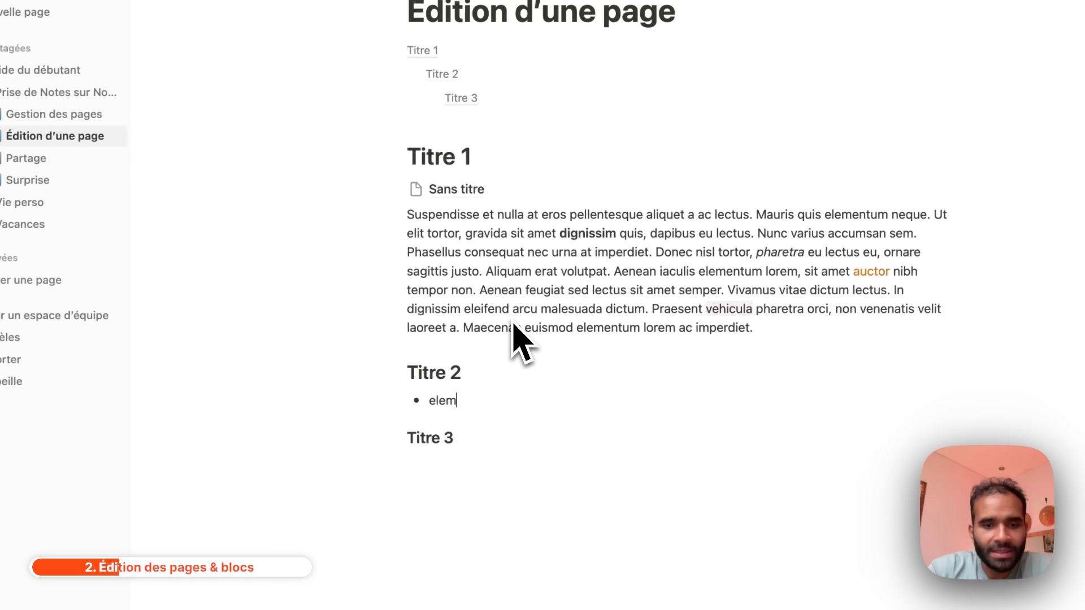
{"action": "type", "text": "ent 1"}
{"action": "key", "text": "Return"}
{"action": "type", "text": "elem"}
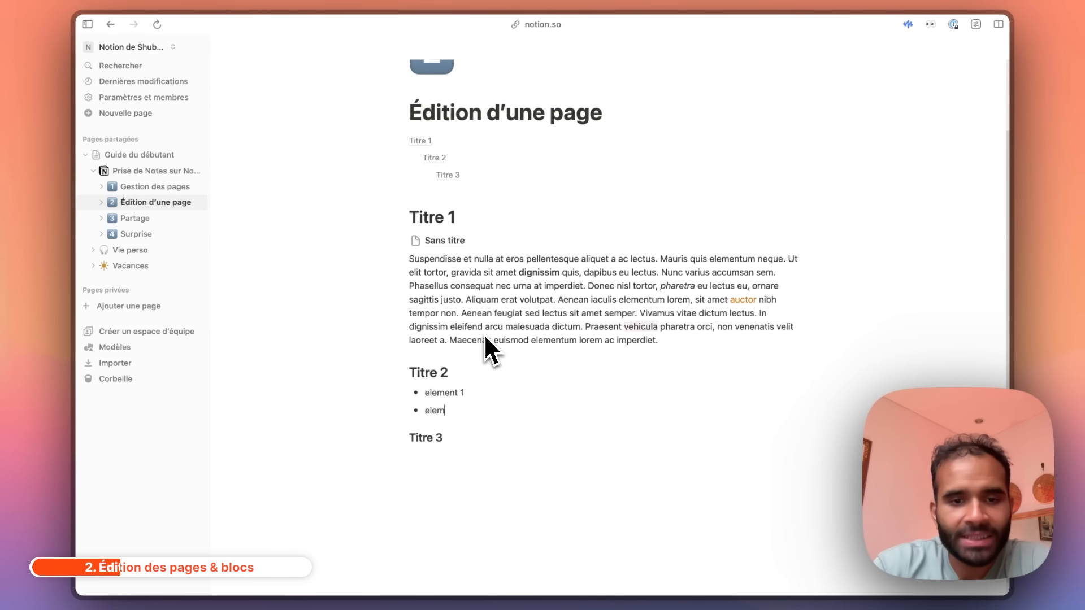
{"action": "type", "text": "ent "}
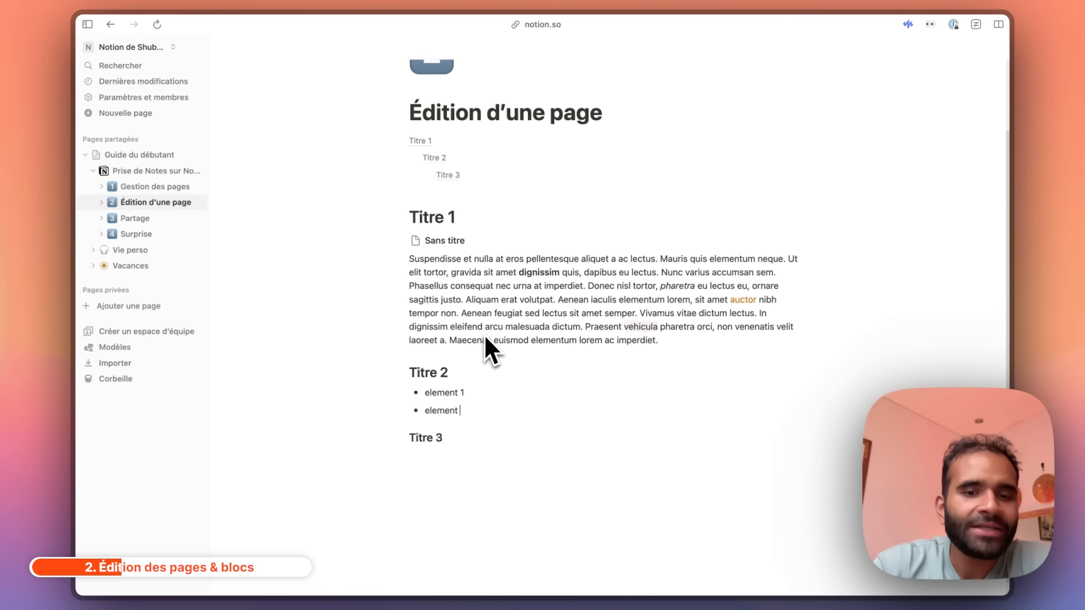
{"action": "type", "text": "2"}
{"action": "key", "text": "Return"}
{"action": "key", "text": "Return"}
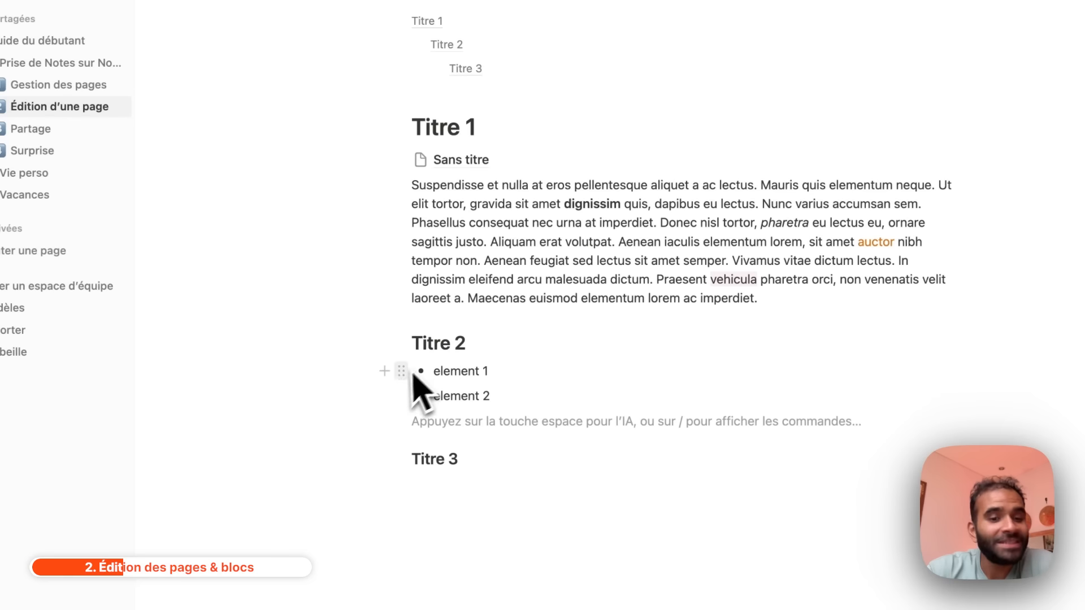
- Add a numbered list with the items "un", "deux" and "trois" below the bulleted list
{"action": "left_click", "coordinate": [389, 420]}
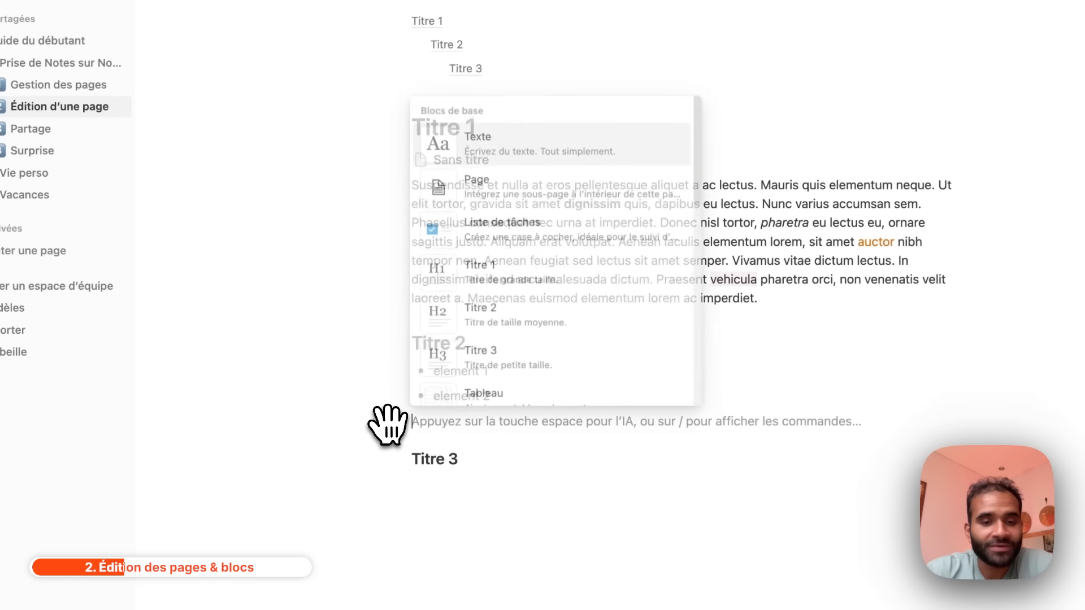
{"action": "scroll", "coordinate": [500, 339], "scroll_direction": "down", "scroll_amount": 5}
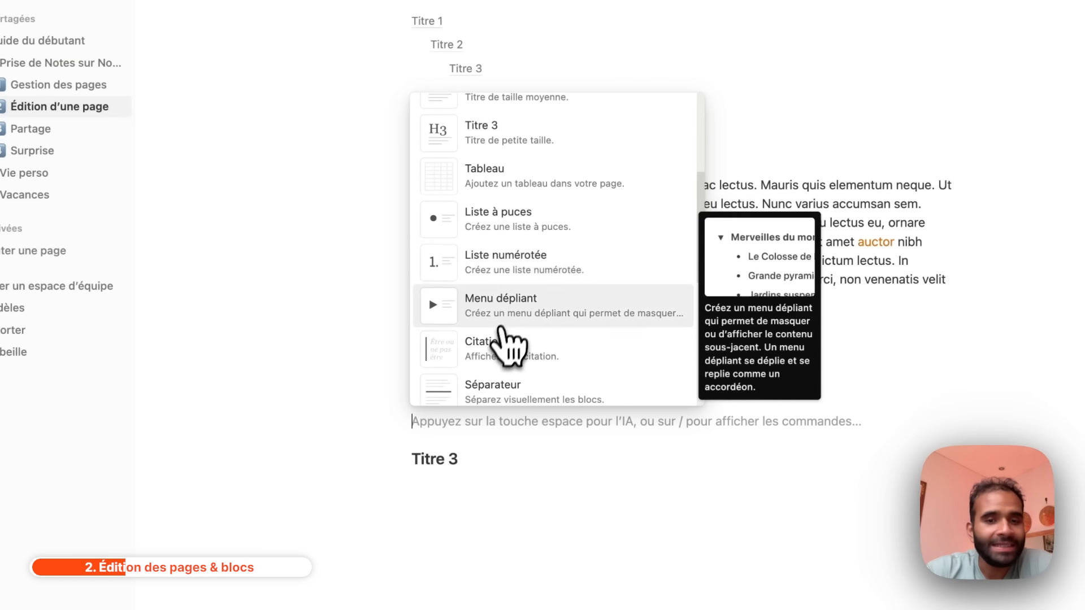
{"action": "left_click", "coordinate": [547, 277]}
{"action": "type", "text": "un"}
{"action": "key", "text": "Return"}
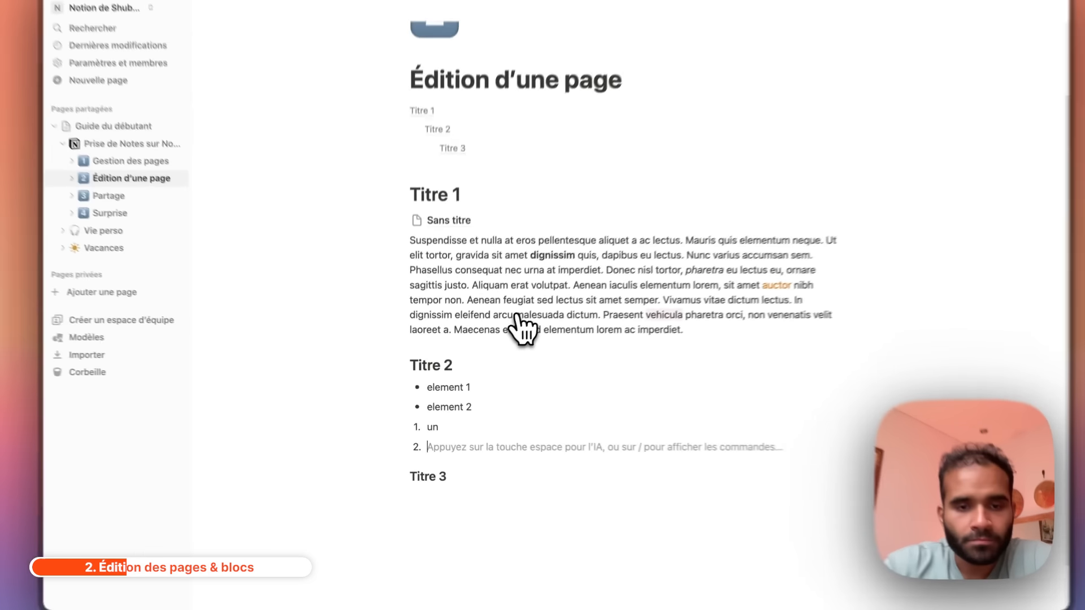
{"action": "type", "text": "deux"}
{"action": "key", "text": "Return"}
{"action": "type", "text": "trois"}
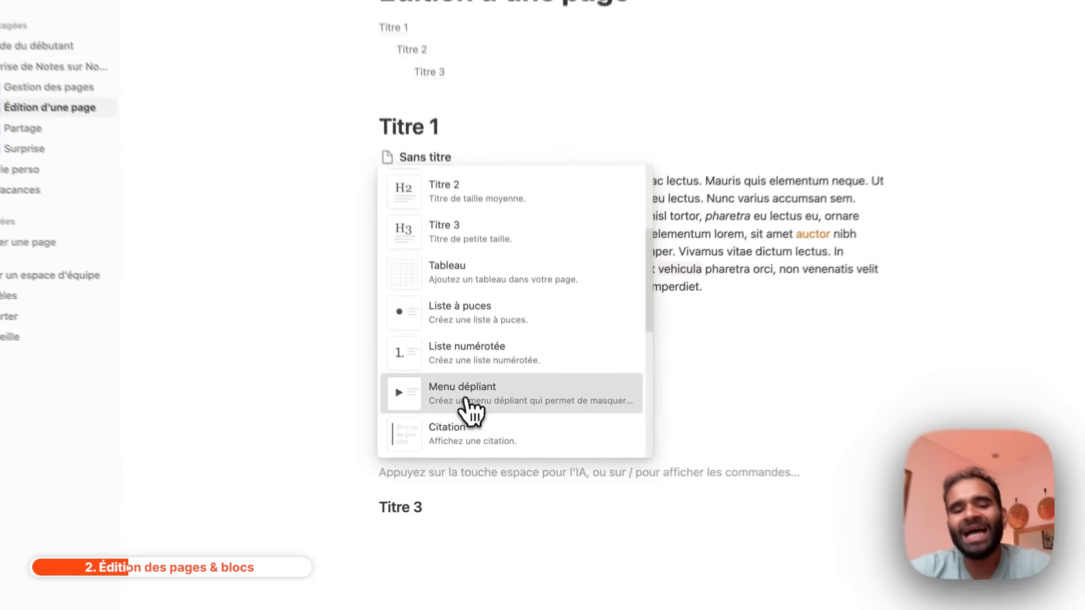
- Add a toggle block named "Sous-menu" below the numbered list and open it for content
{"action": "left_click", "coordinate": [477, 425]}
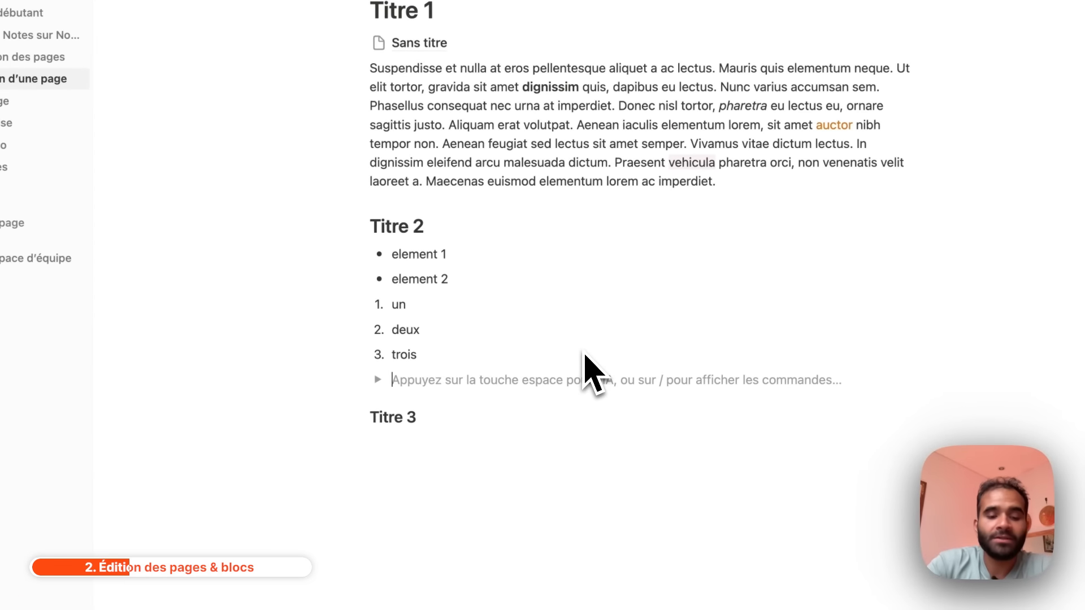
{"action": "type", "text": "Sous-menu"}
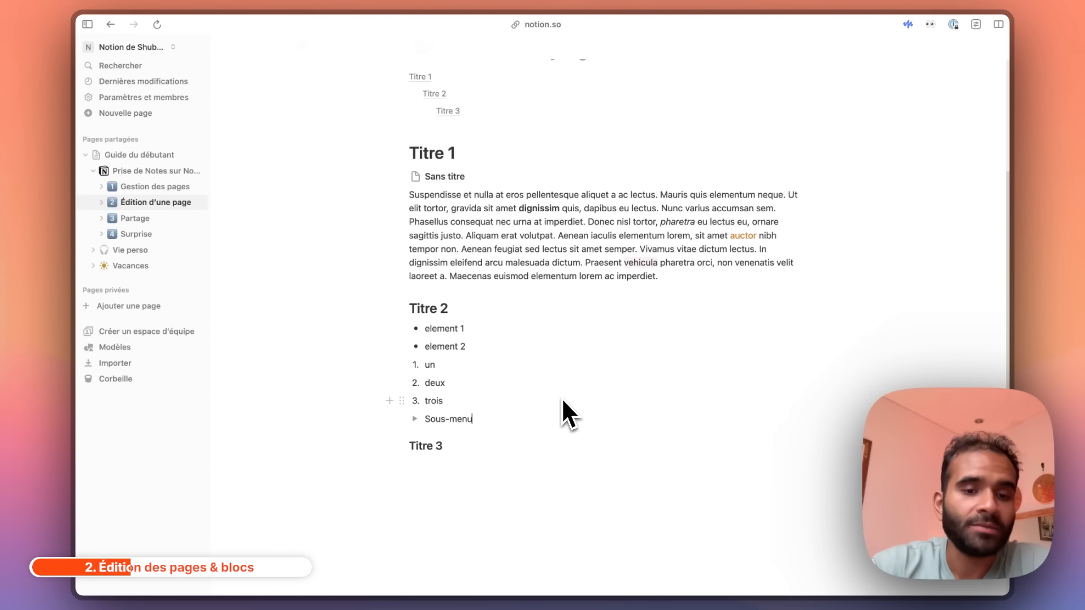
{"action": "left_click", "coordinate": [414, 419]}
{"action": "left_click", "coordinate": [448, 434]}
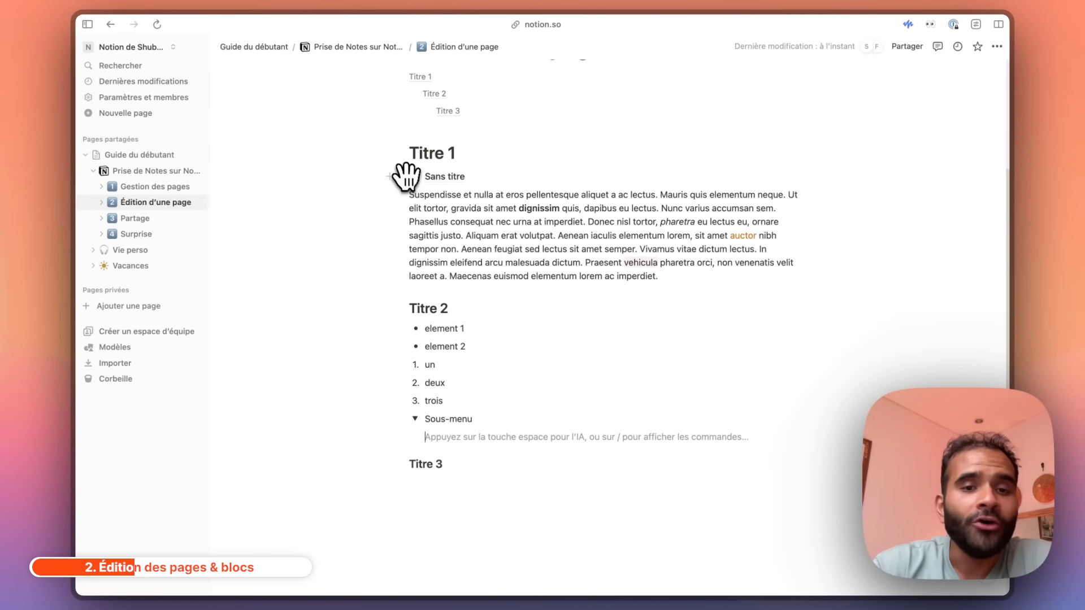
- Move the untitled sub-page into the Sous-menu toggle and duplicate it twice there
{"action": "left_click_drag", "start_coordinate": [405, 176], "coordinate": [452, 429]}
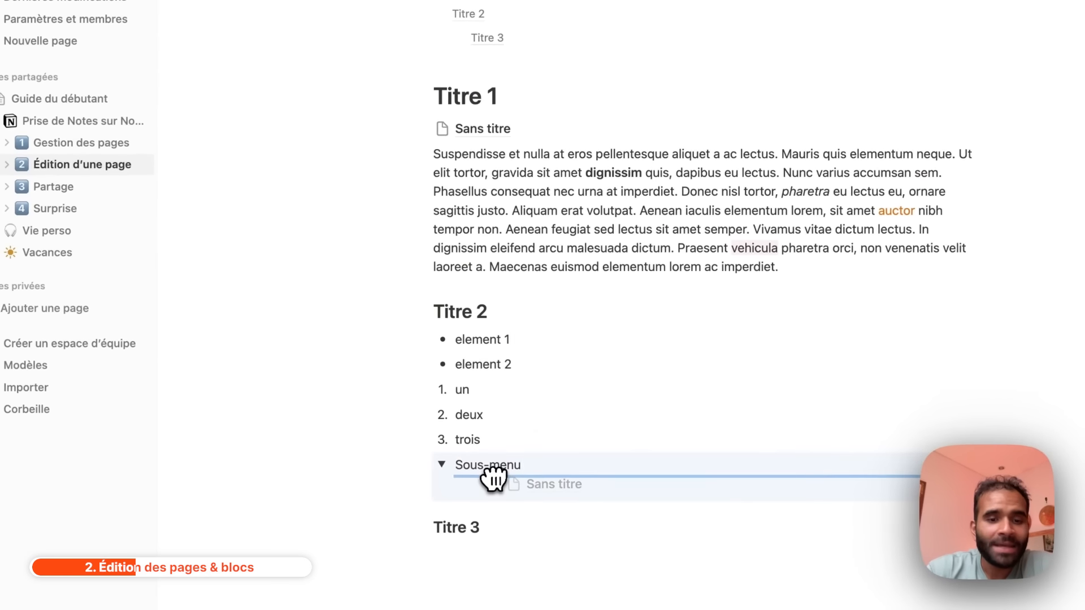
{"action": "left_click_drag", "start_coordinate": [493, 478], "coordinate": [493, 479]}
{"action": "left_click", "coordinate": [446, 464]}
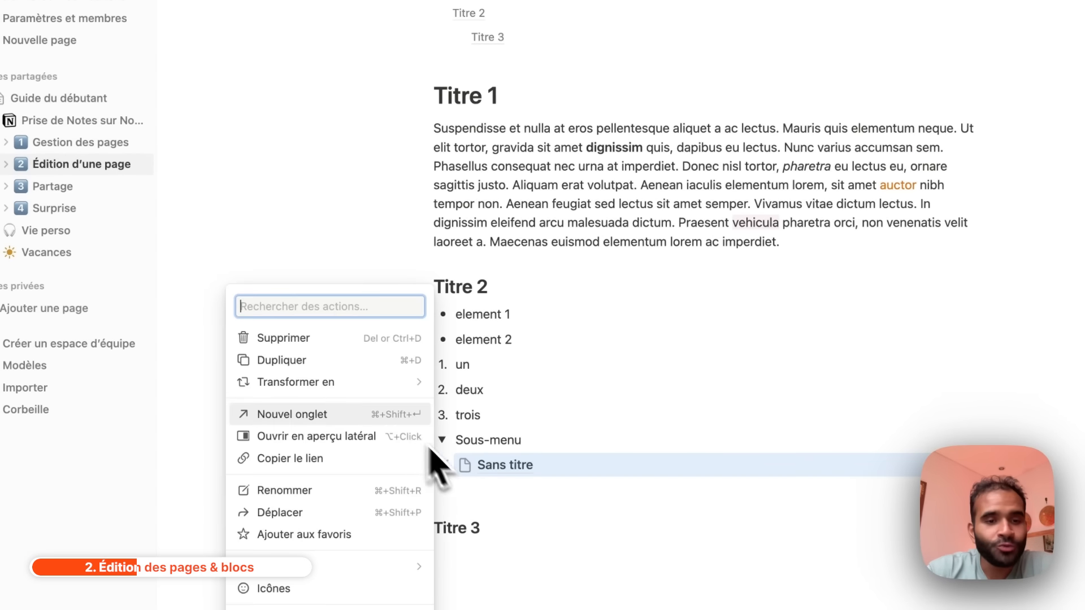
{"action": "left_click", "coordinate": [357, 364]}
{"action": "left_click", "coordinate": [445, 489]}
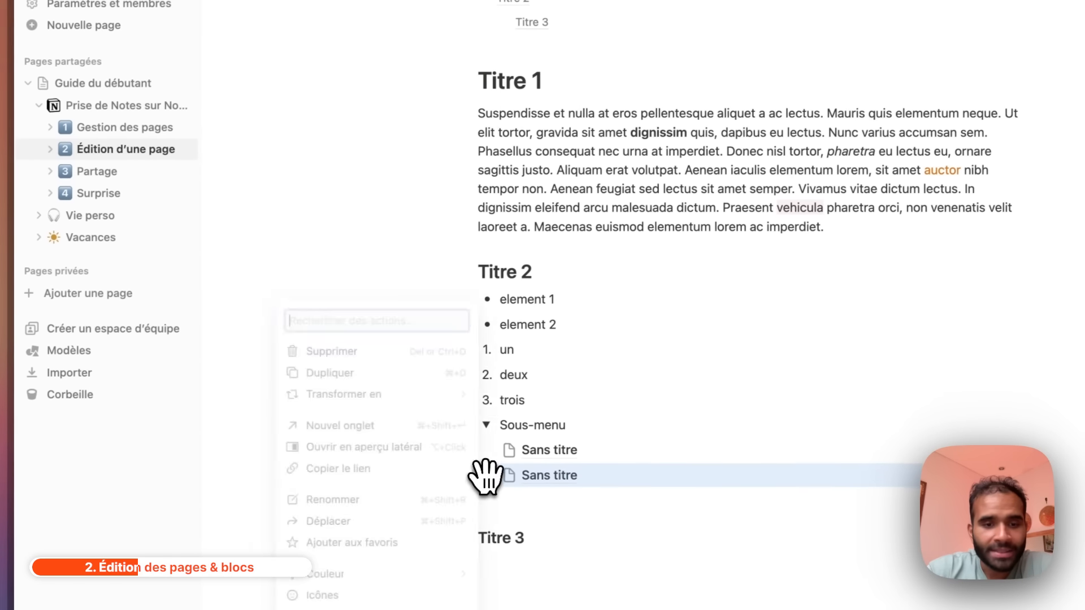
{"action": "left_click", "coordinate": [338, 390]}
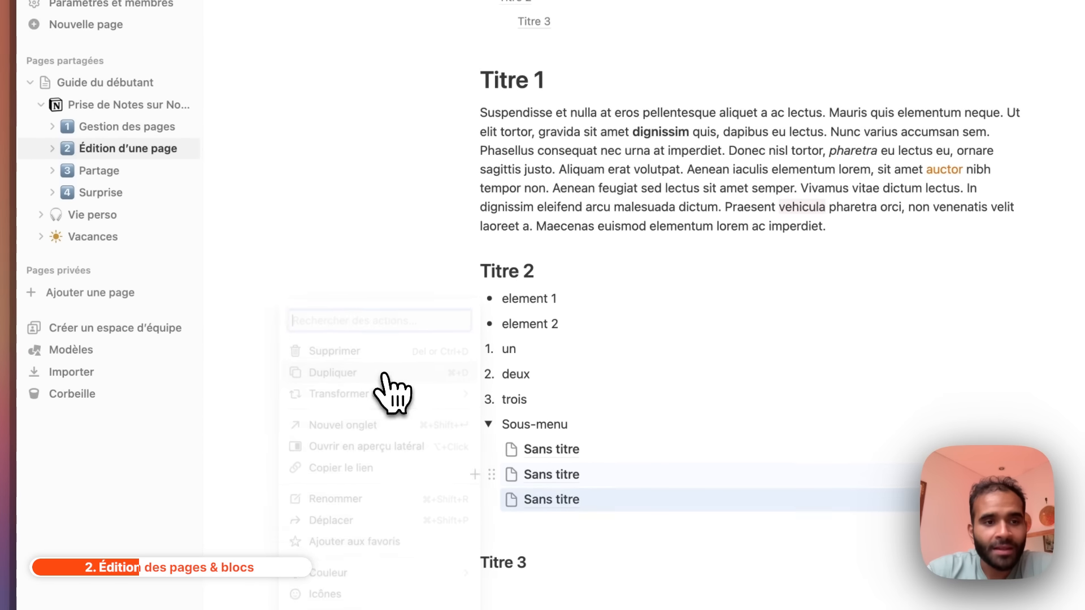
- Give the toggle's three untitled sub-pages the face-in-clouds, unamused and head-bandage emojis as icons, checking them in the page tree
{"action": "left_click", "coordinate": [51, 148]}
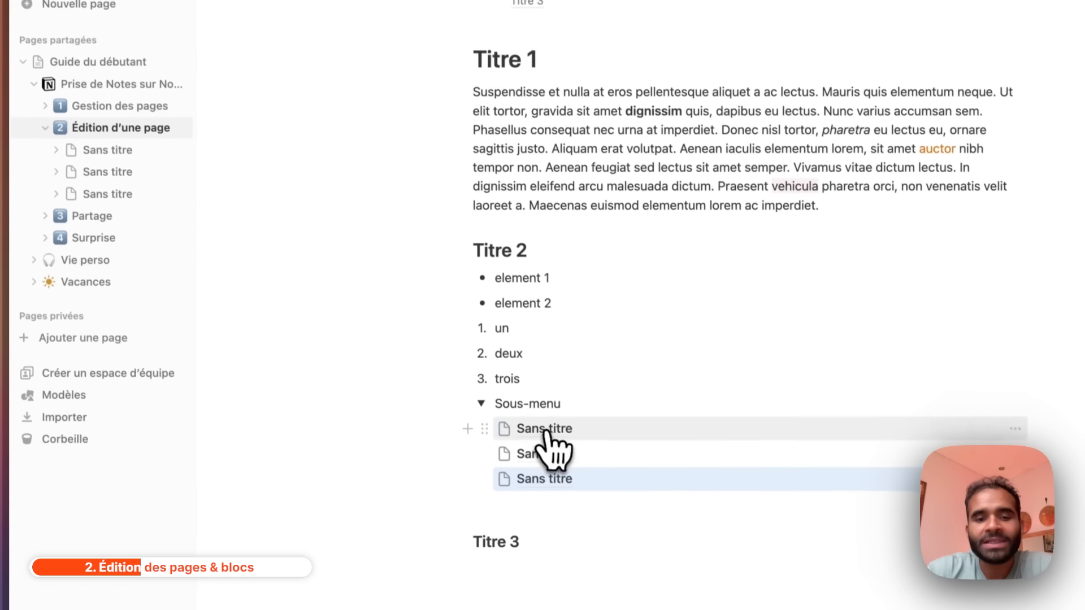
{"action": "left_click", "coordinate": [503, 429]}
{"action": "left_click", "coordinate": [521, 390]}
{"action": "left_click", "coordinate": [504, 455]}
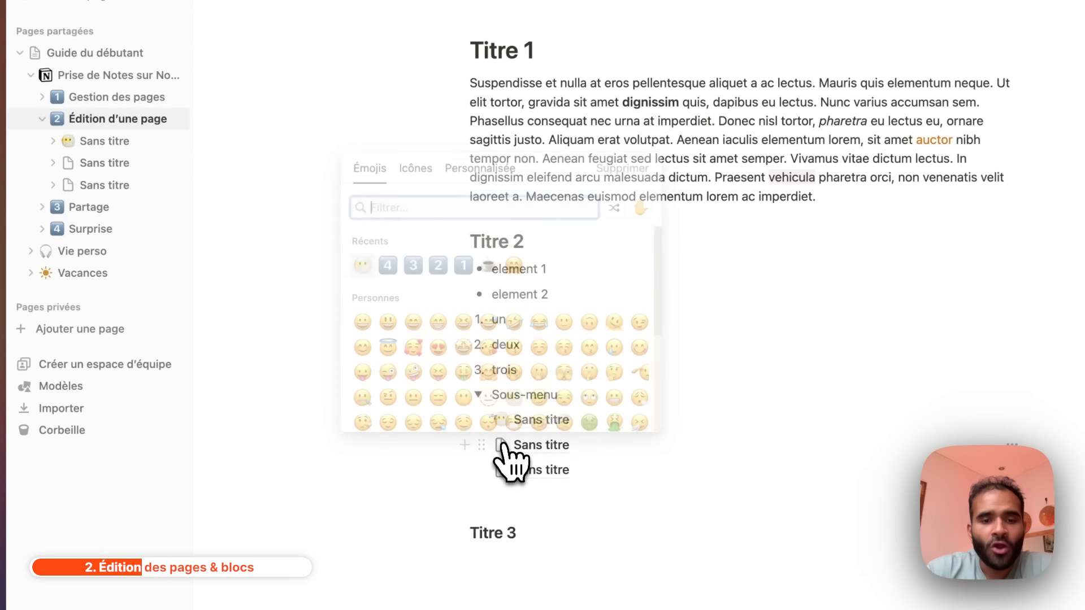
{"action": "left_click", "coordinate": [564, 397]}
{"action": "left_click", "coordinate": [501, 469]}
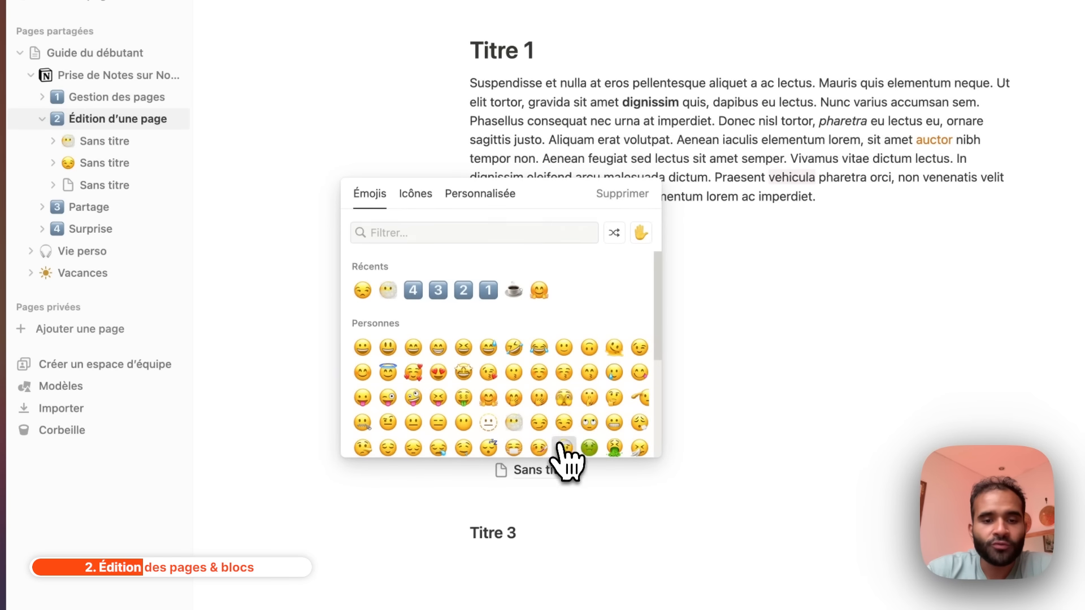
{"action": "left_click", "coordinate": [564, 448]}
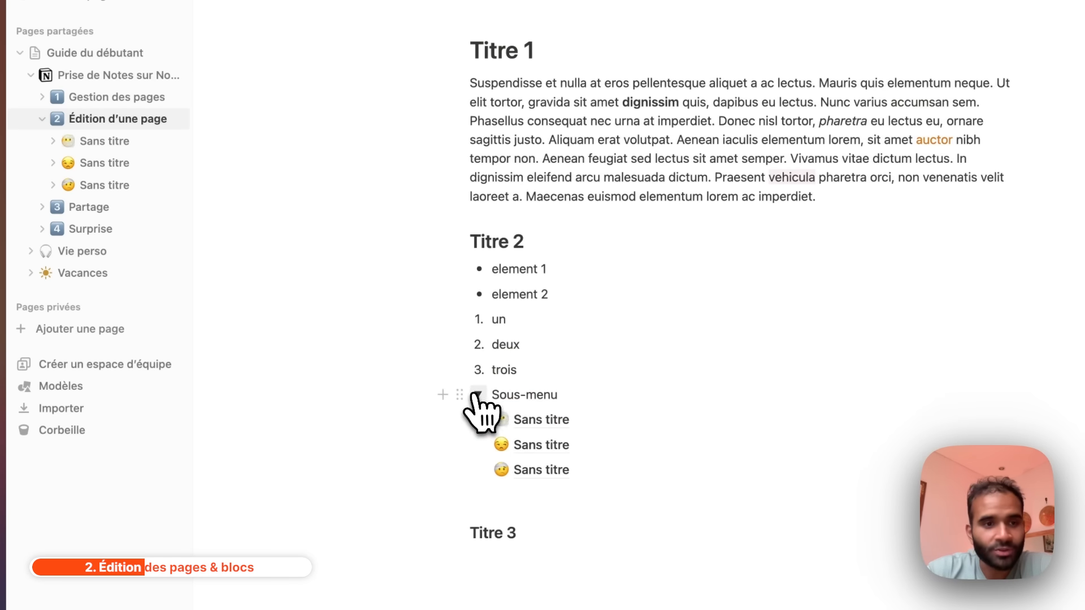
{"action": "left_click", "coordinate": [42, 119]}
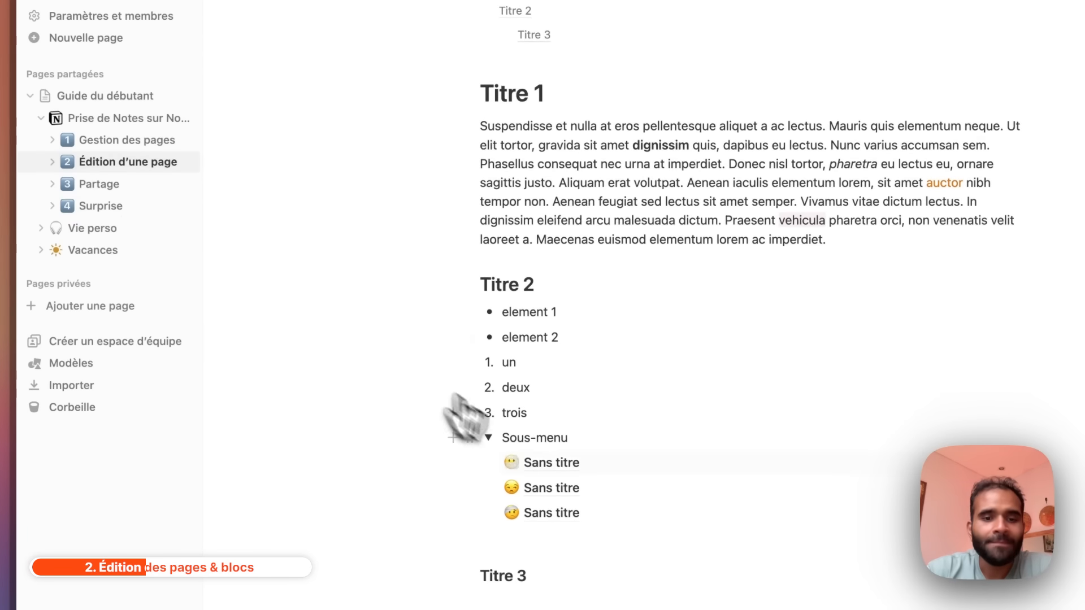
- Collapse the Sous-menu toggle and start an empty line below it
{"action": "left_click", "coordinate": [488, 437]}
{"action": "left_click", "coordinate": [488, 437]}
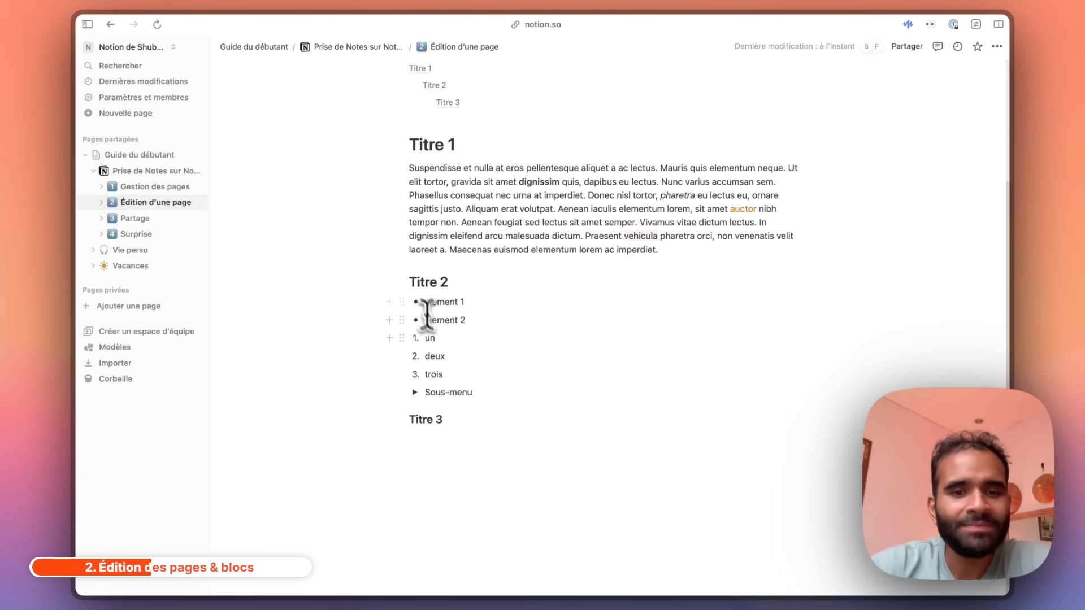
{"action": "left_click", "coordinate": [486, 390]}
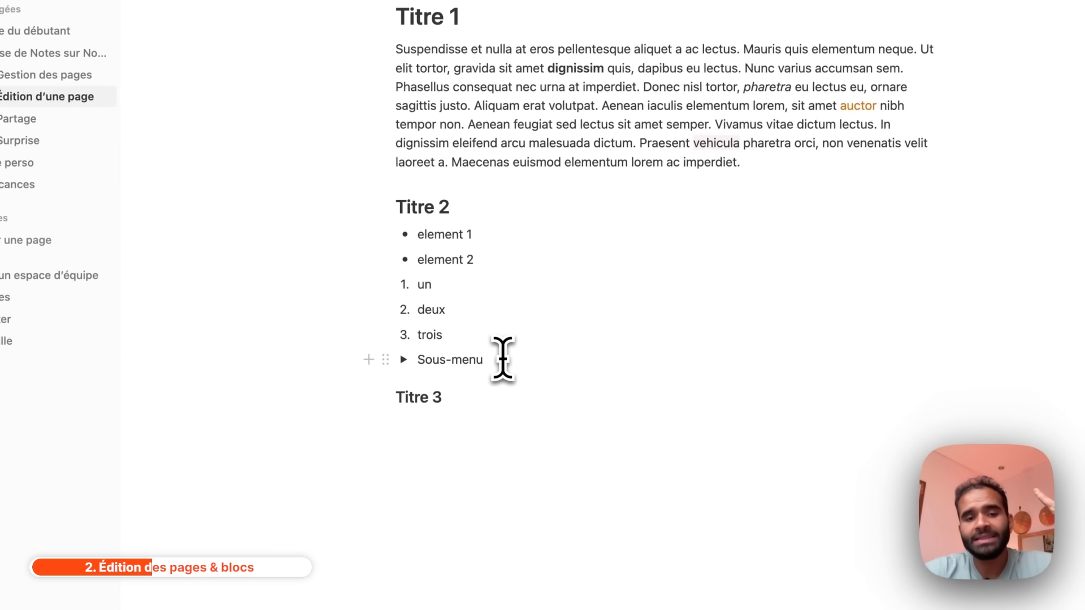
{"action": "key", "text": "Return"}
{"action": "key", "text": "Return"}
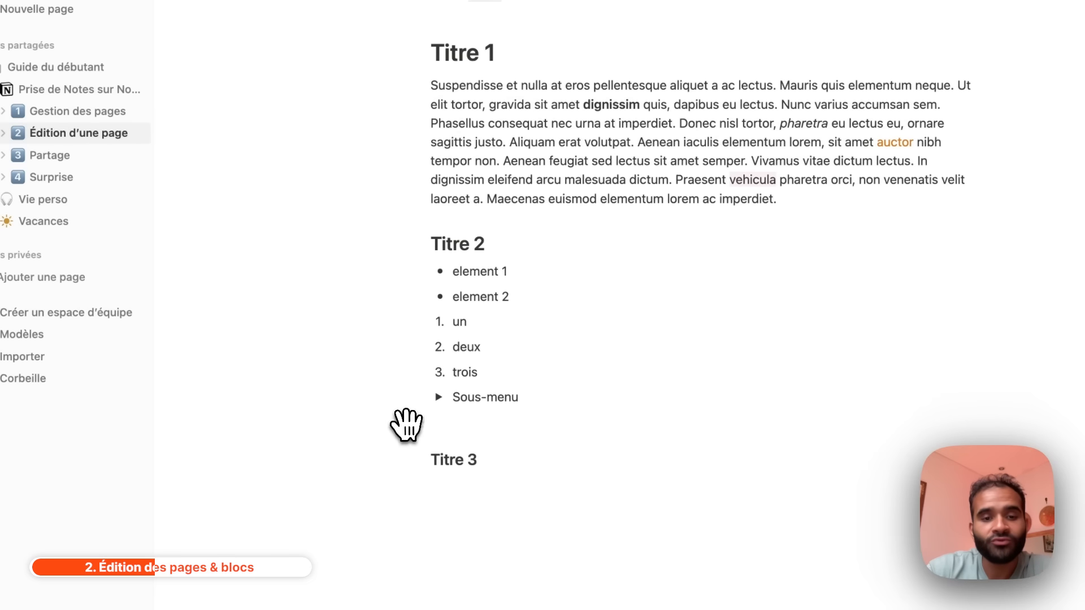
- Add a to-do list below the Sous-menu toggle with the items "Tâche 1", "T2" and "t3"
{"action": "left_click", "coordinate": [407, 421]}
{"action": "left_click", "coordinate": [546, 240]}
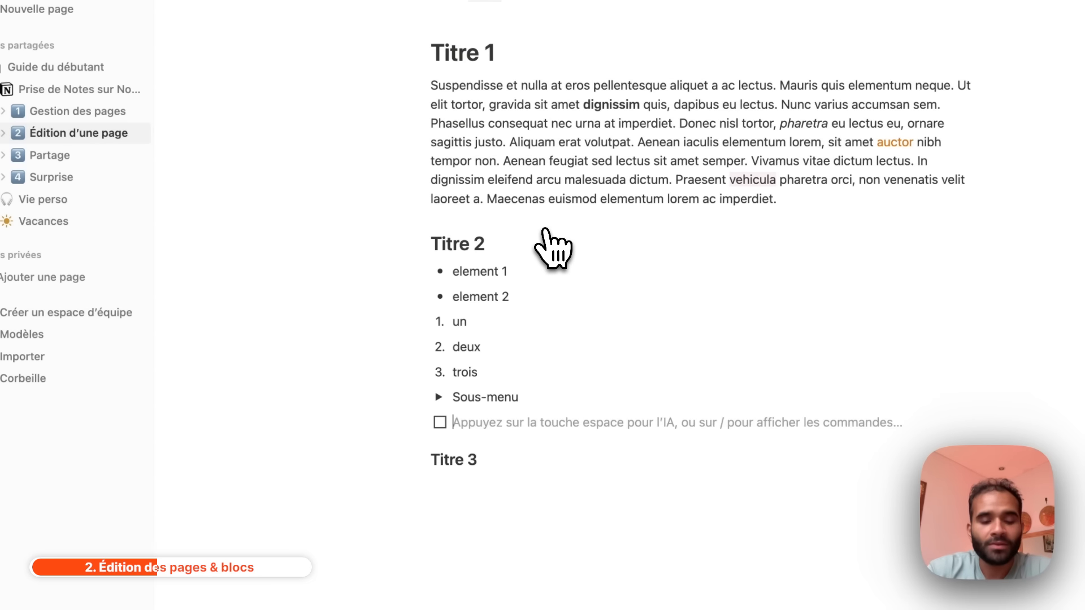
{"action": "type", "text": "Ta"}
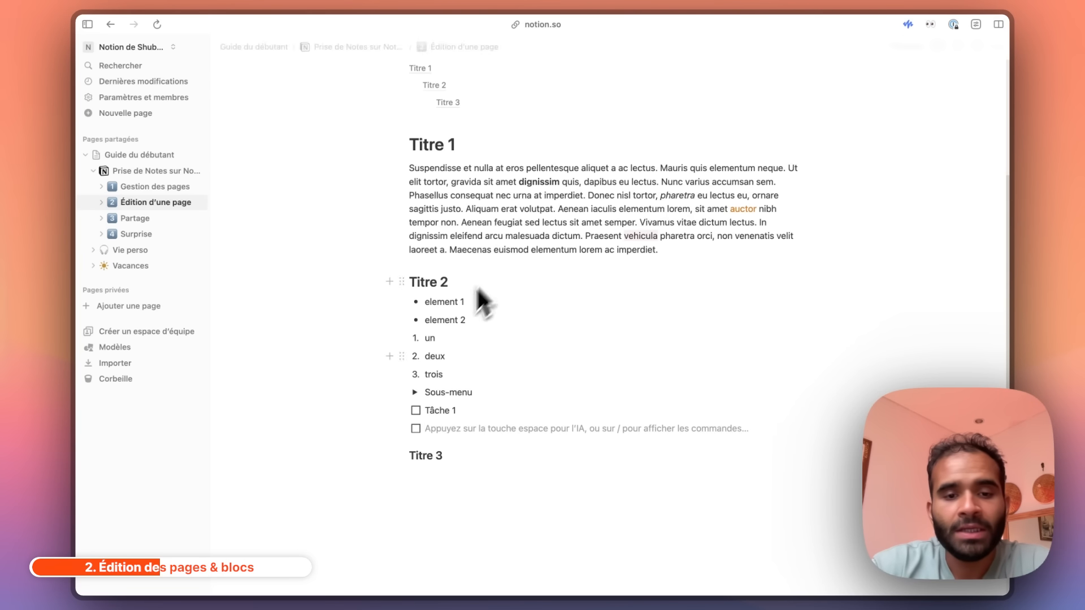
{"action": "type", "text": "T2"}
{"action": "key", "text": "Return"}
{"action": "type", "text": "t3"}
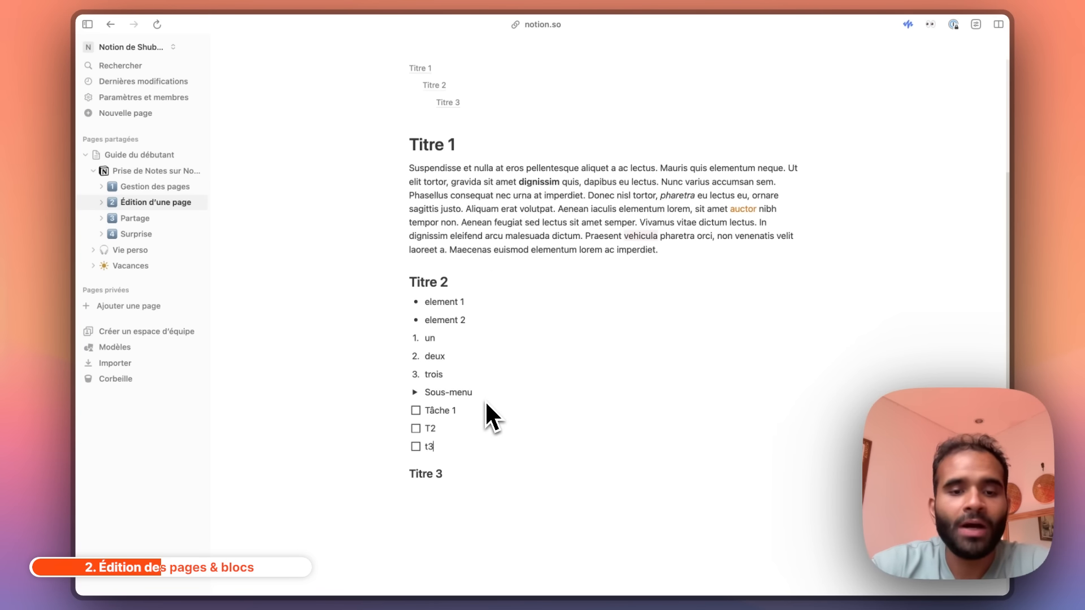
- Mark all three to-do items as done
{"action": "left_click", "coordinate": [406, 416]}
{"action": "left_click", "coordinate": [406, 437]}
{"action": "left_click", "coordinate": [406, 458]}
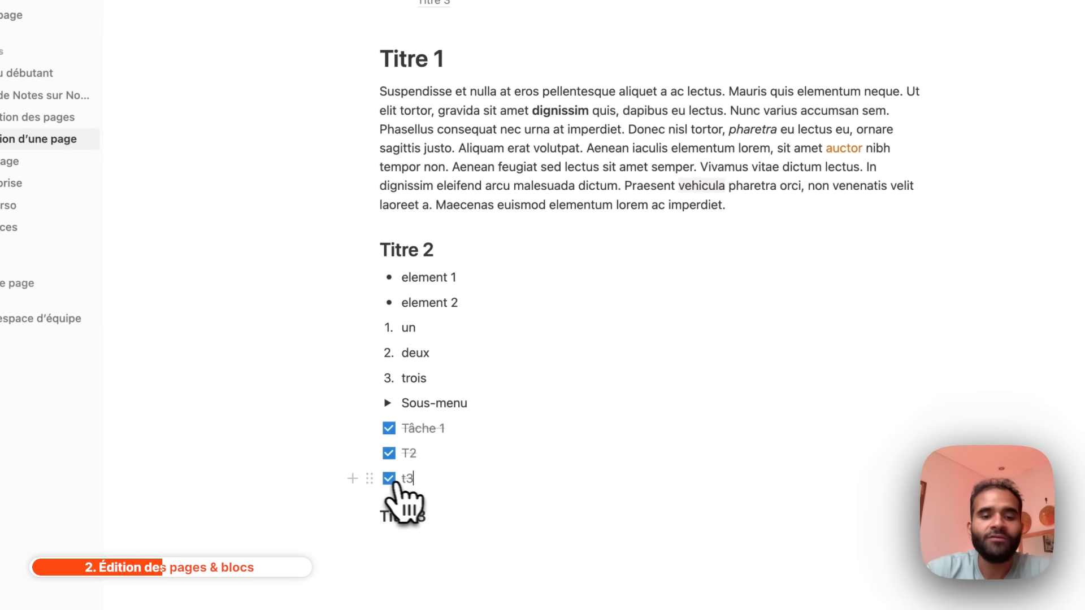
- Select all blocks from the Titre 1 heading to the Titre 3 heading together and clear the selection
{"action": "scroll", "coordinate": [485, 464], "scroll_direction": "down", "scroll_amount": 3}
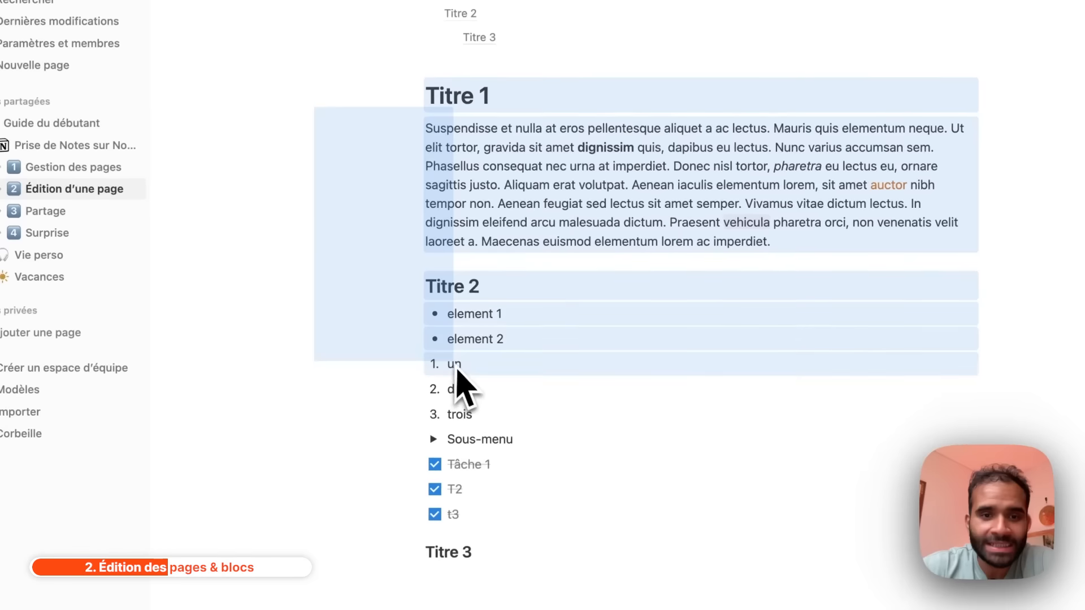
{"action": "left_click_drag", "start_coordinate": [455, 367], "coordinate": [661, 526]}
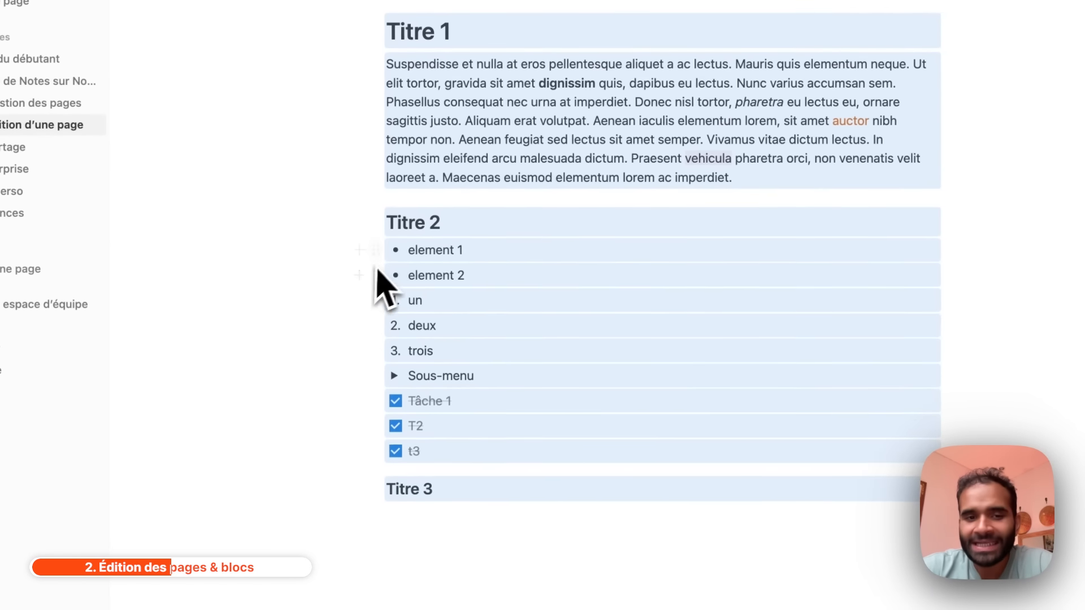
{"action": "left_click", "coordinate": [319, 253]}
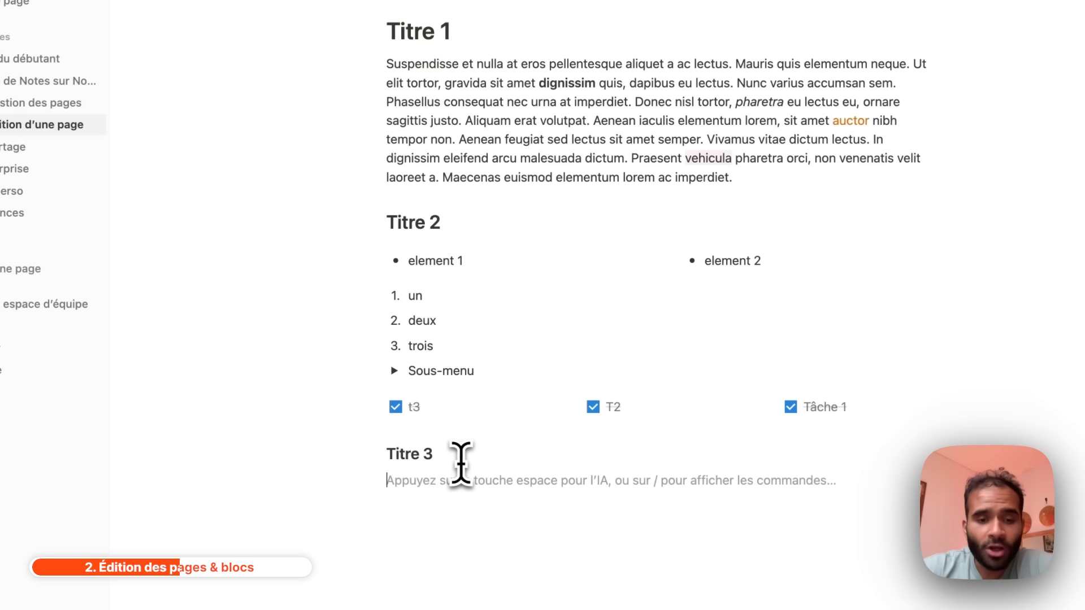
- Add a quote block under Titre 3 containing the Titre 1 paragraph's text from "Aenean feugiat sed lectus" to its end
{"action": "left_click", "coordinate": [358, 481]}
{"action": "scroll", "coordinate": [466, 449], "scroll_direction": "down", "scroll_amount": 5}
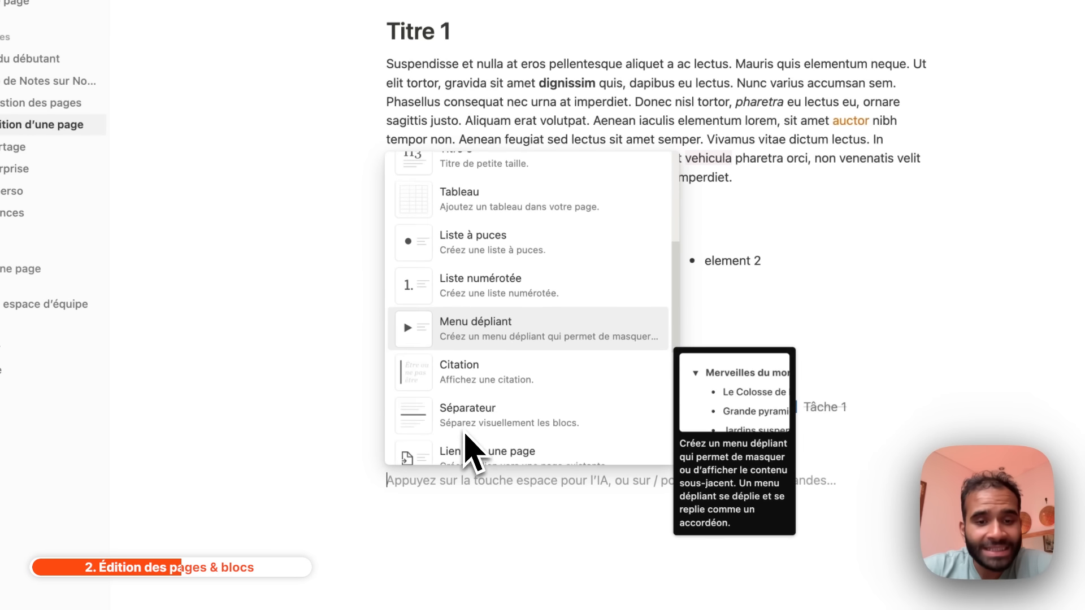
{"action": "key", "text": "Escape"}
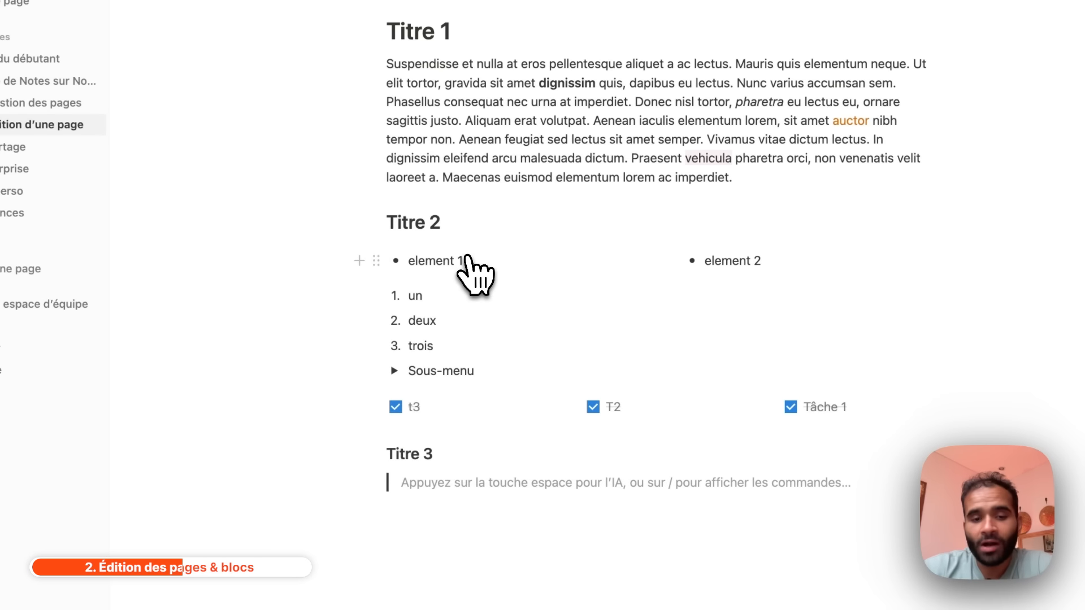
{"action": "type", "text": "Aenean feugiat sed lectus sit amet semper. Vivamus vitae dictum lectus. In dignissim eleifend arcu malesuada dictum. Praesent vehicula pharetra orci, non venenatis velit laoreet a. Maecenas euismod elementum lorem ac imperdiet."}
{"action": "scroll", "coordinate": [568, 399], "scroll_direction": "down", "scroll_amount": 2}
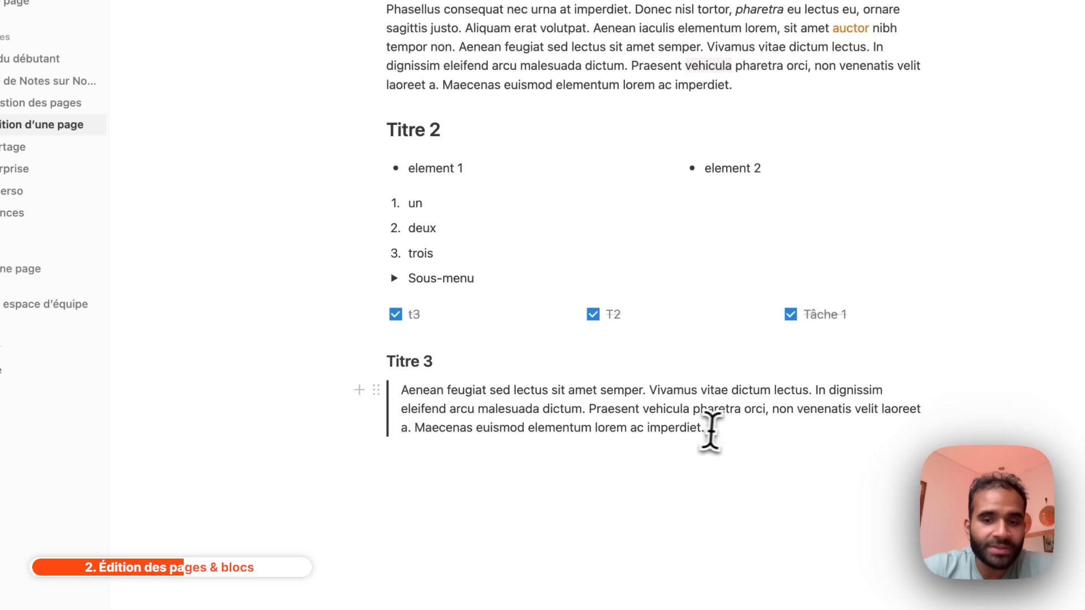
- Switch the quote under Titre 3 to the larger quote size
{"action": "left_click", "coordinate": [377, 391]}
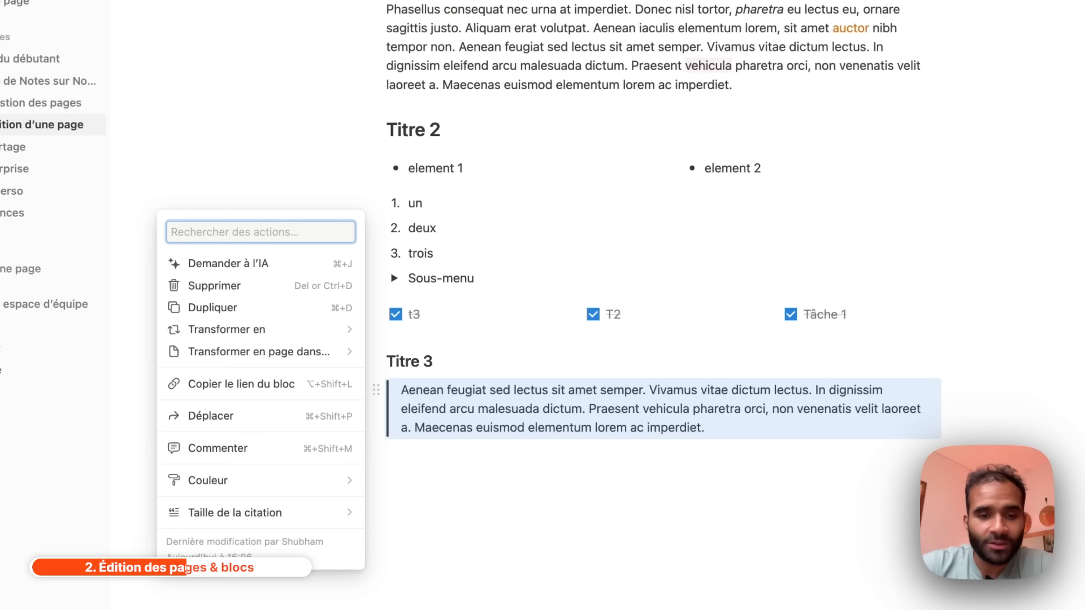
{"action": "left_click", "coordinate": [377, 390]}
{"action": "left_click", "coordinate": [377, 391]}
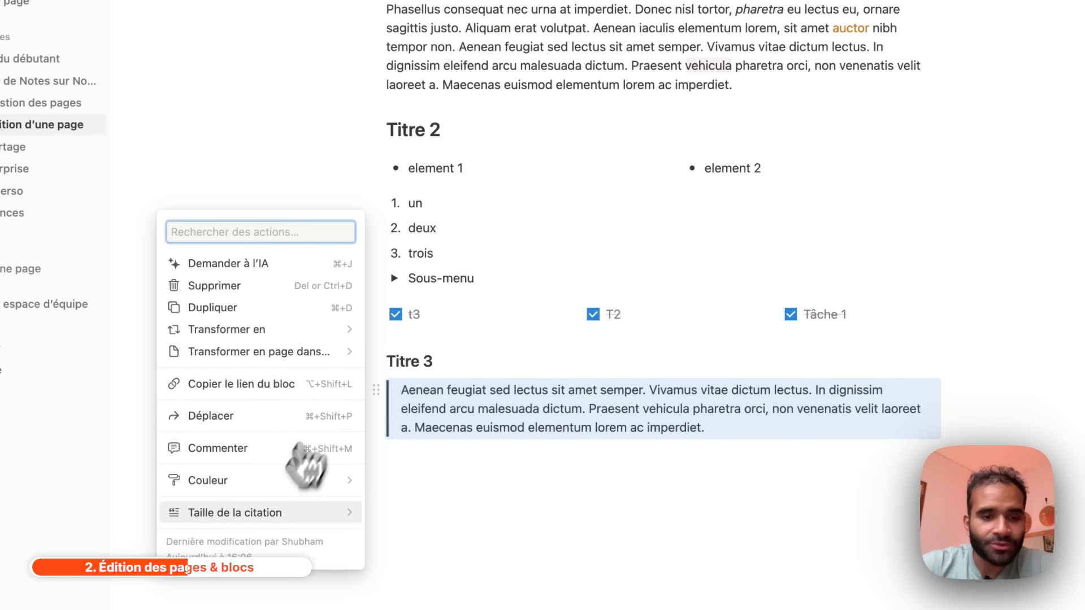
{"action": "mouse_move", "coordinate": [308, 512]}
{"action": "left_click", "coordinate": [398, 532]}
- Give the quote block a brown background (Fond marron)
{"action": "left_click", "coordinate": [378, 391]}
{"action": "mouse_move", "coordinate": [339, 411]}
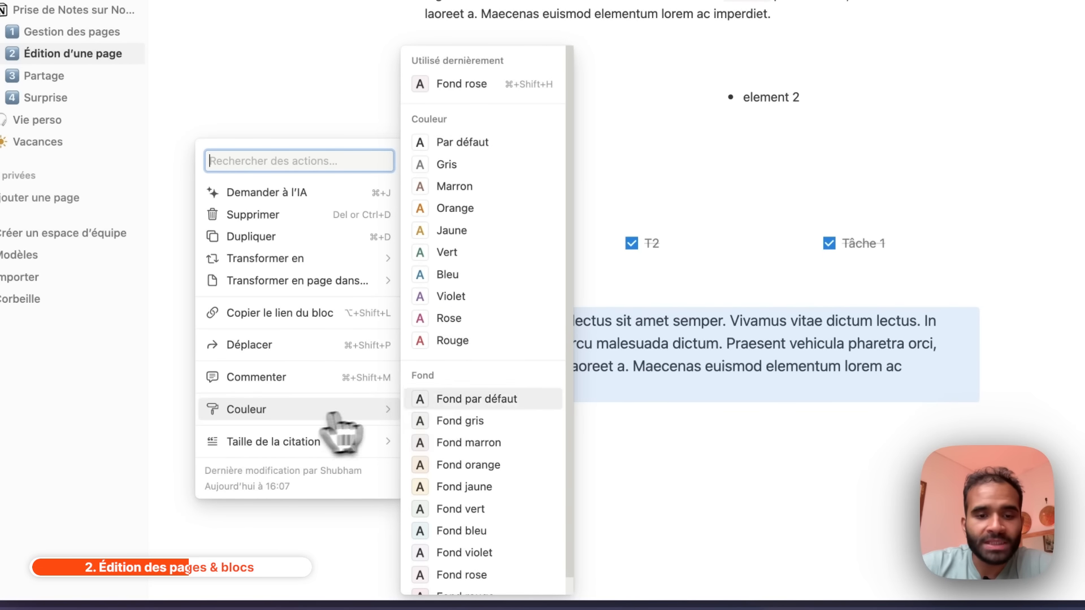
{"action": "left_click", "coordinate": [450, 441]}
{"action": "left_click", "coordinate": [446, 437]}
{"action": "scroll", "coordinate": [562, 359], "scroll_direction": "down", "scroll_amount": 1}
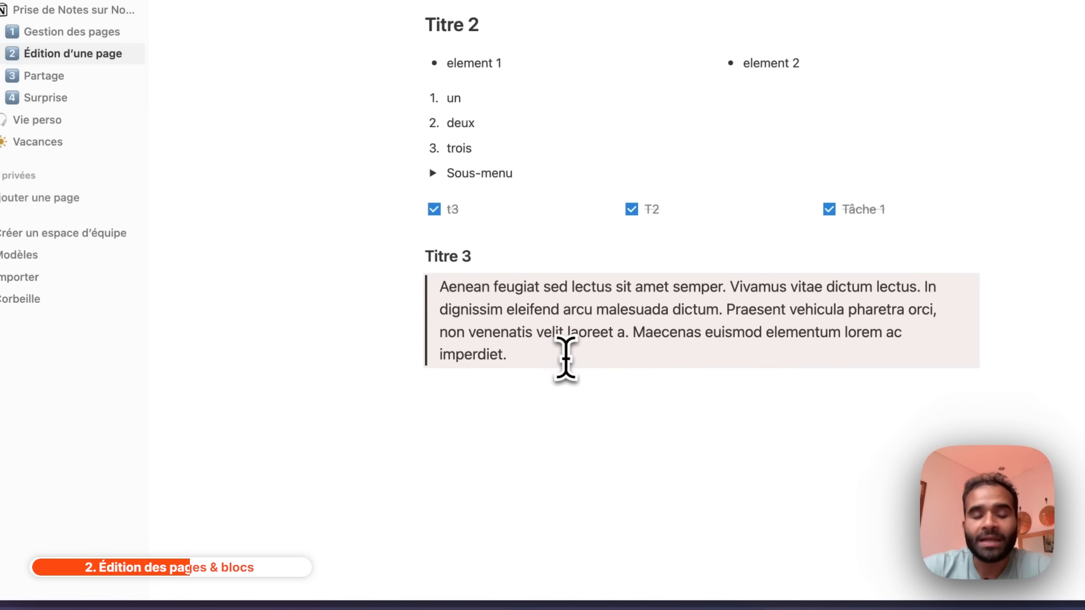
- Browse the available block types and insert a callout block (Encadré) below the quote
{"action": "type", "text": "/"}
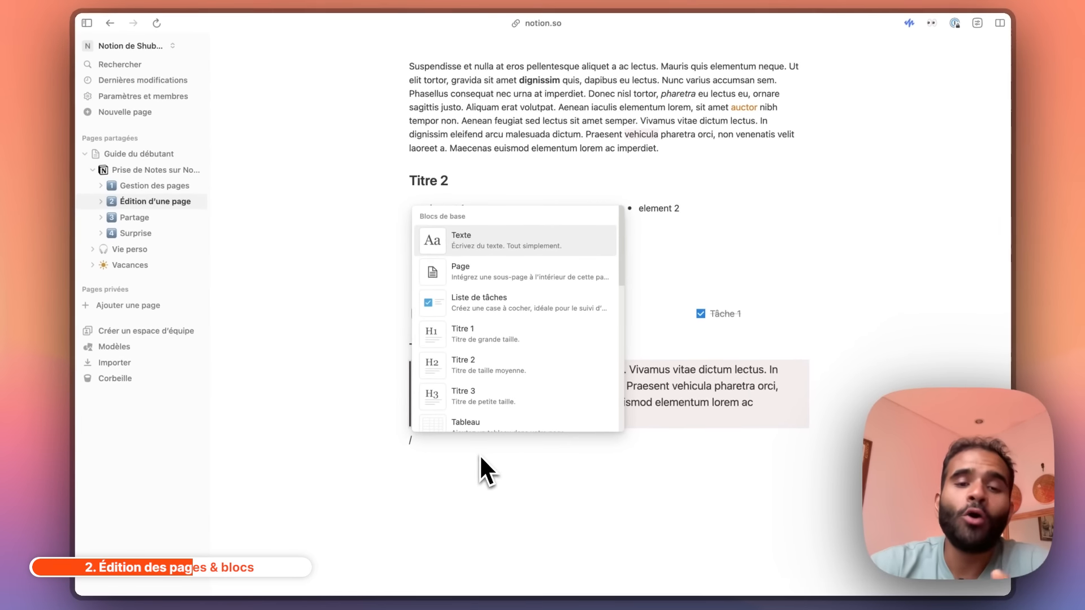
{"action": "scroll", "coordinate": [531, 351], "scroll_direction": "down", "scroll_amount": 10}
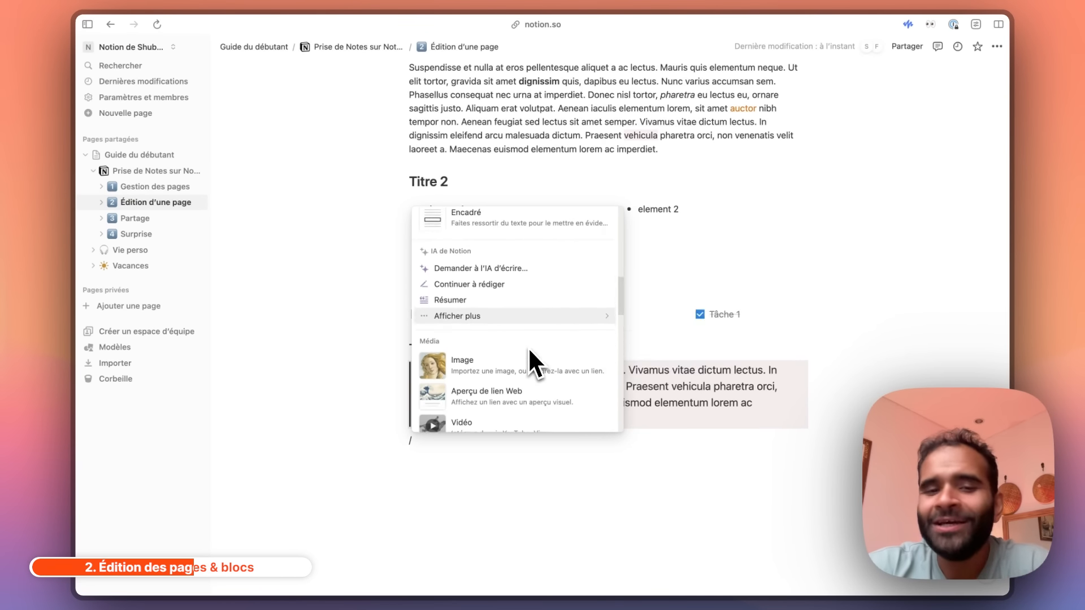
{"action": "scroll", "coordinate": [528, 347], "scroll_direction": "up", "scroll_amount": 5}
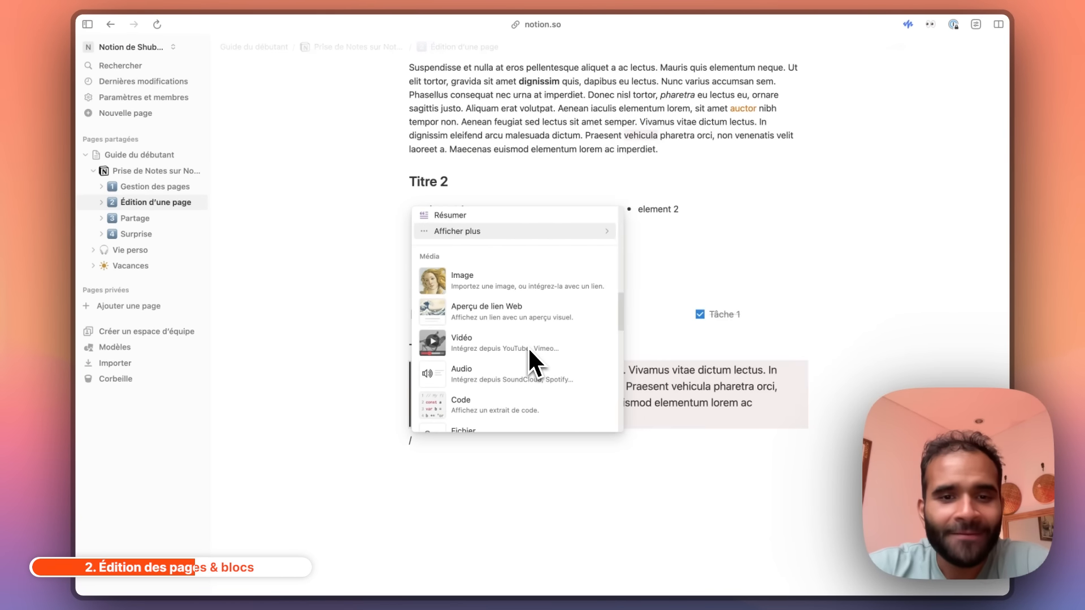
{"action": "scroll", "coordinate": [527, 347], "scroll_direction": "up", "scroll_amount": 3}
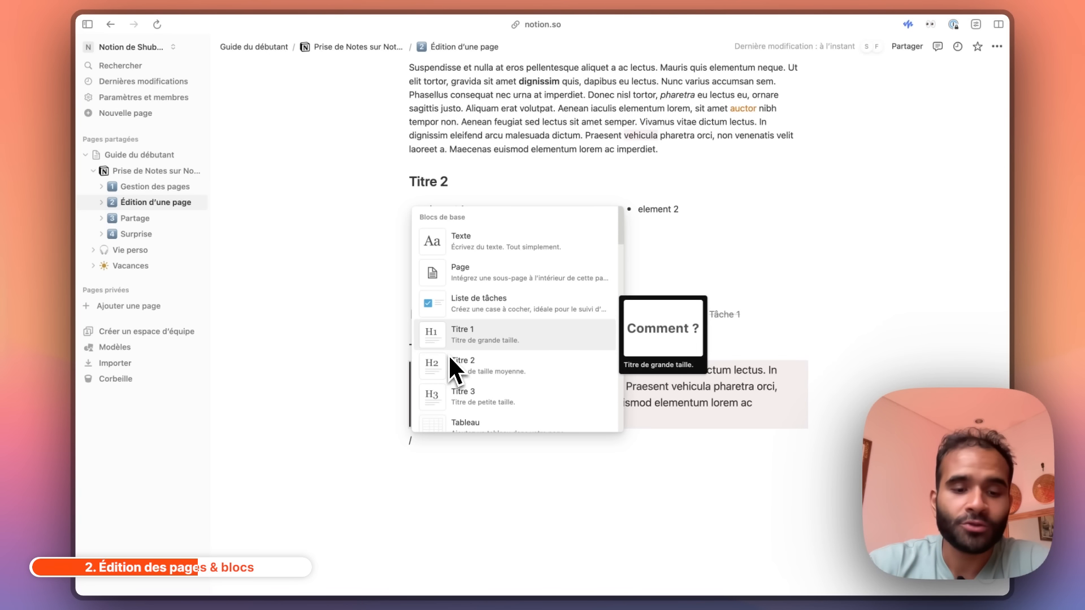
{"action": "type", "text": "enc"}
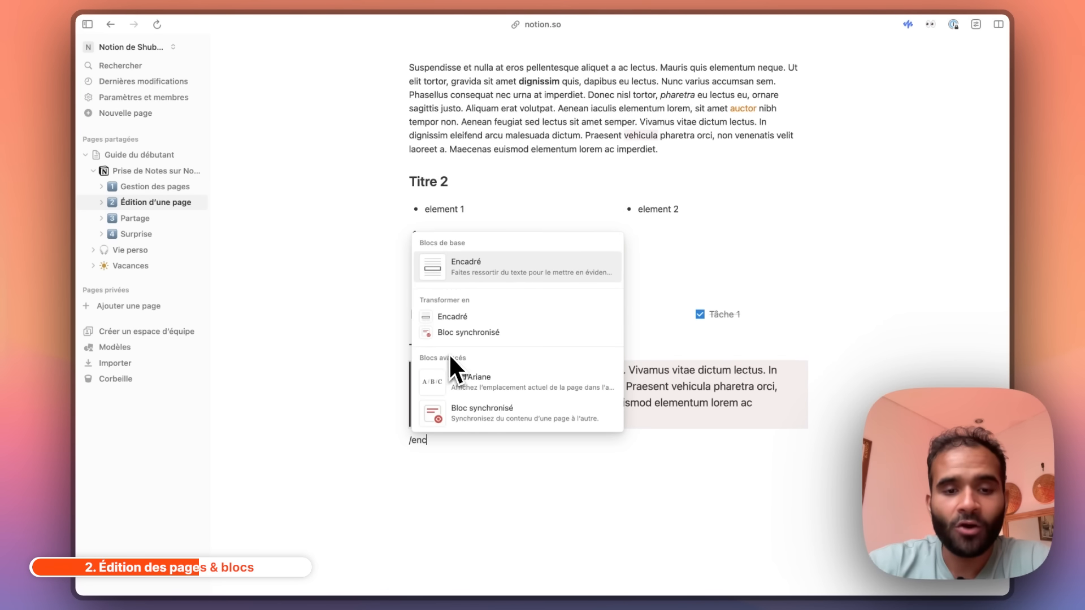
{"action": "left_click", "coordinate": [494, 259]}
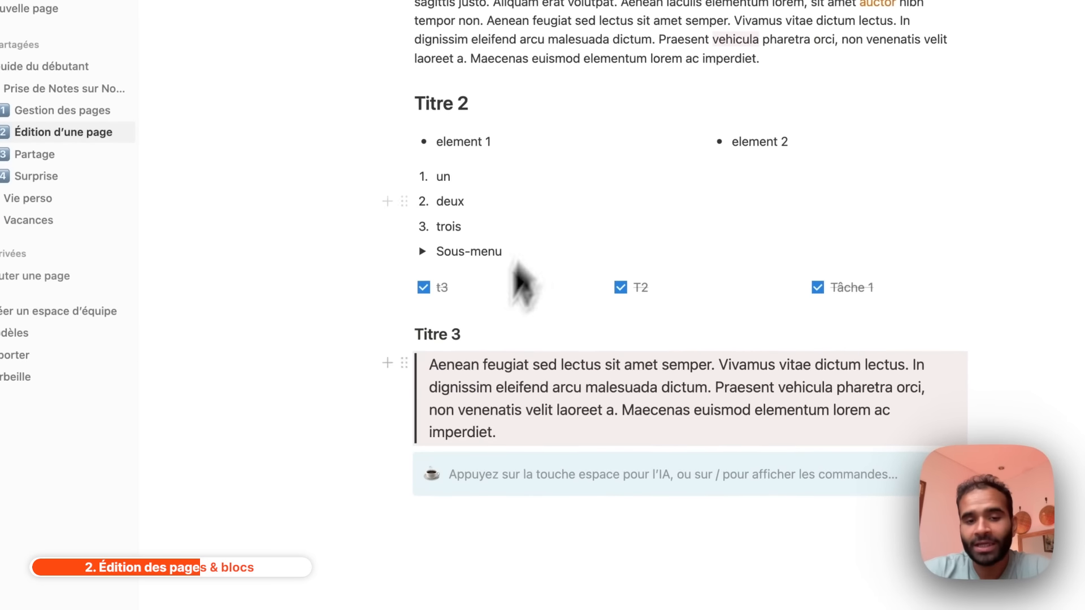
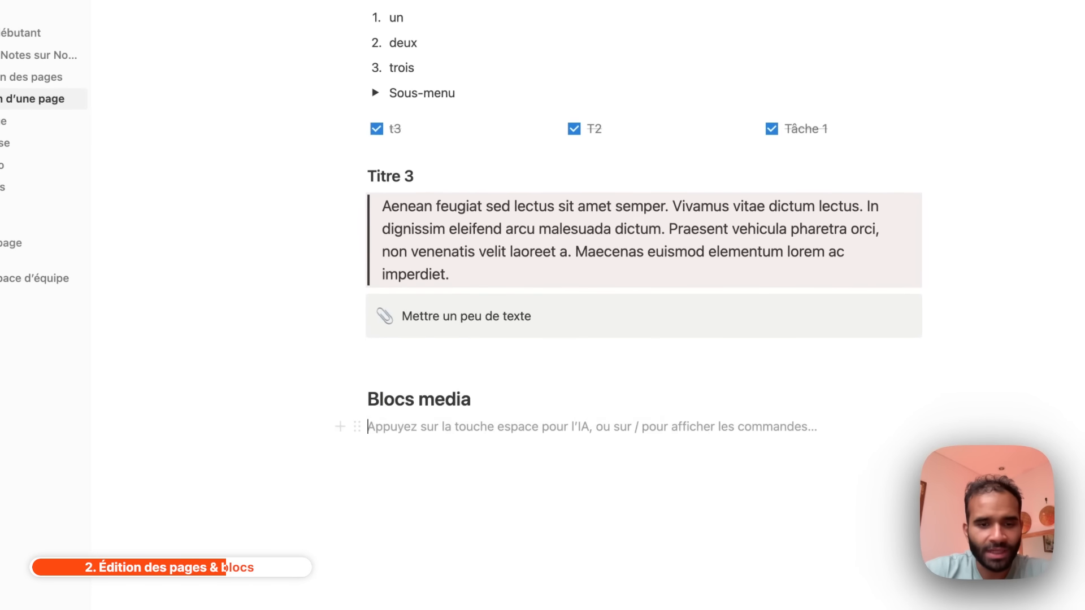
- Insert an image block under the Blocs media heading and upload the Zapier Logo PNG from the Téléchargements folder
{"action": "left_click", "coordinate": [339, 426]}
{"action": "scroll", "coordinate": [516, 299], "scroll_direction": "down", "scroll_amount": 5}
{"action": "scroll", "coordinate": [516, 285], "scroll_direction": "down", "scroll_amount": 8}
{"action": "scroll", "coordinate": [515, 286], "scroll_direction": "up", "scroll_amount": 3}
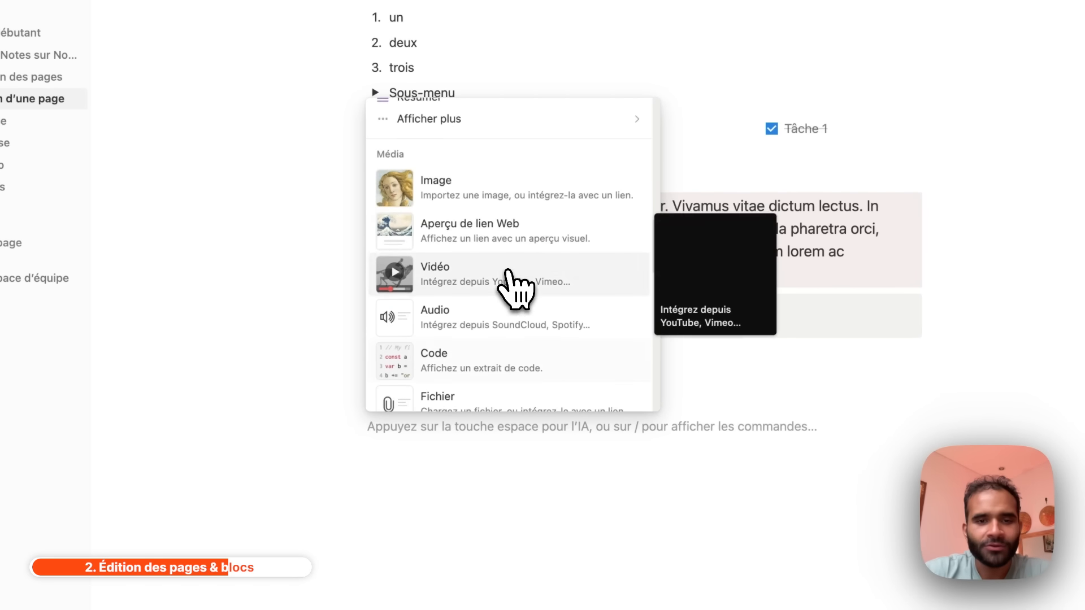
{"action": "left_click", "coordinate": [455, 197]}
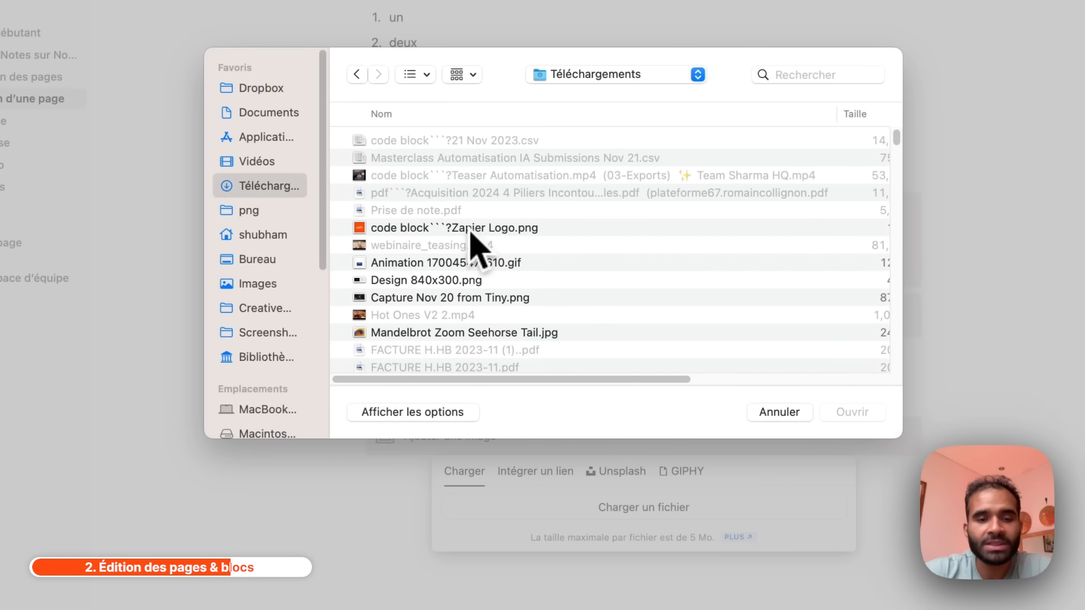
{"action": "double_click", "coordinate": [471, 227]}
- Insert a second image block below the Zapier logo, using a beach deckchair photo from Unsplash
{"action": "scroll", "coordinate": [485, 254], "scroll_direction": "down", "scroll_amount": 5}
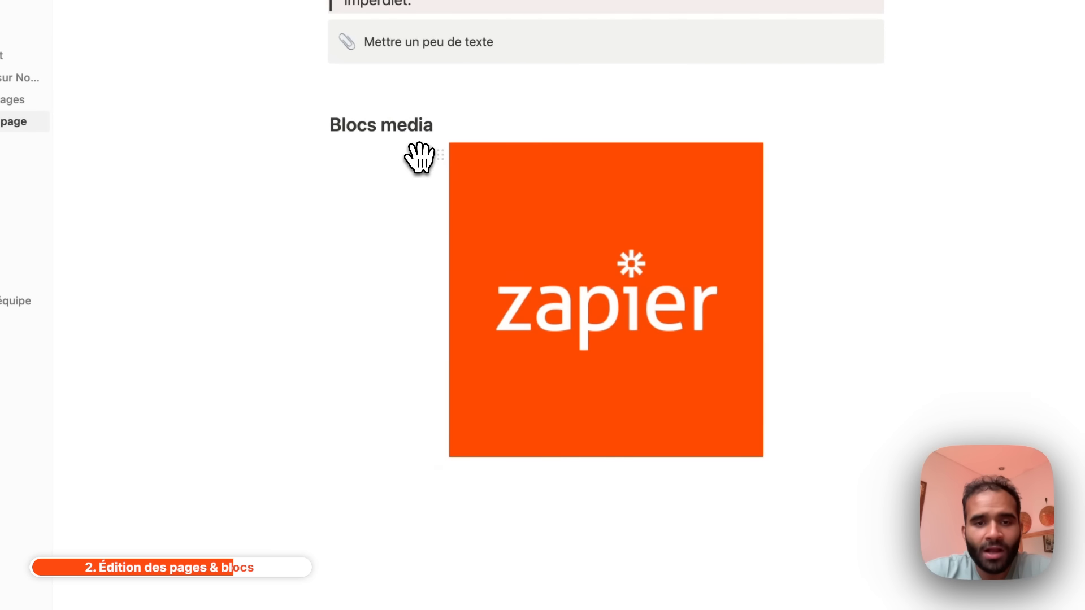
{"action": "left_click", "coordinate": [422, 155]}
{"action": "scroll", "coordinate": [432, 350], "scroll_direction": "down", "scroll_amount": 4}
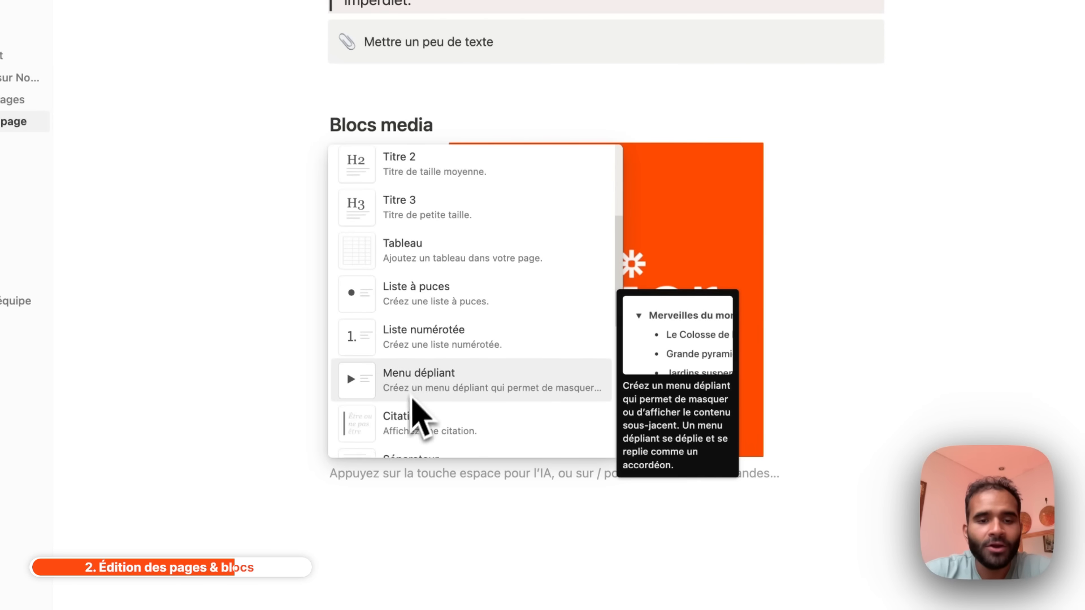
{"action": "scroll", "coordinate": [418, 415], "scroll_direction": "down", "scroll_amount": 8}
{"action": "left_click", "coordinate": [412, 353]}
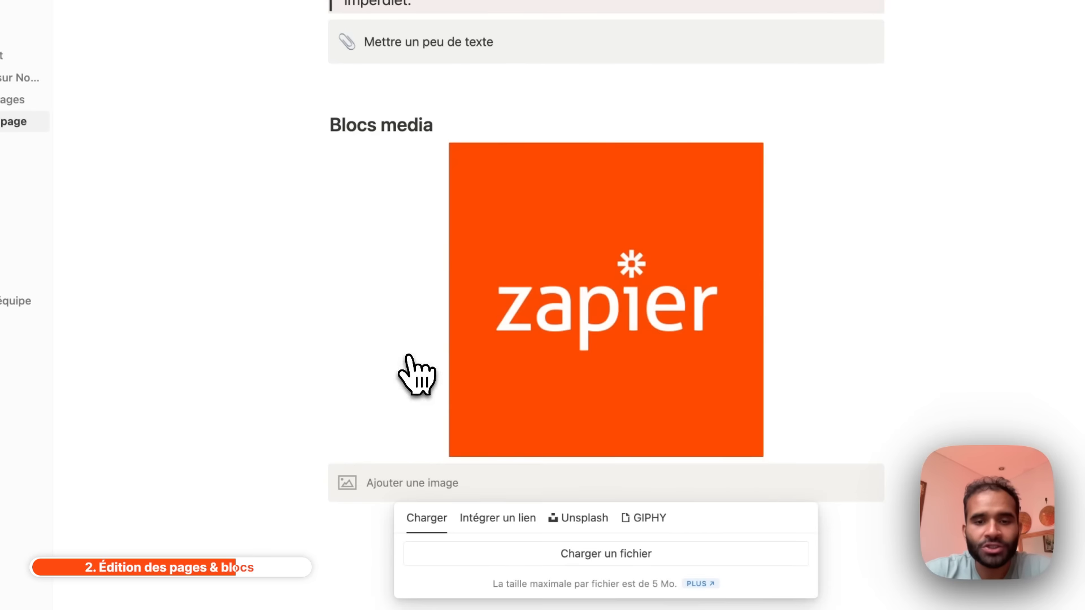
{"action": "left_click", "coordinate": [565, 518]}
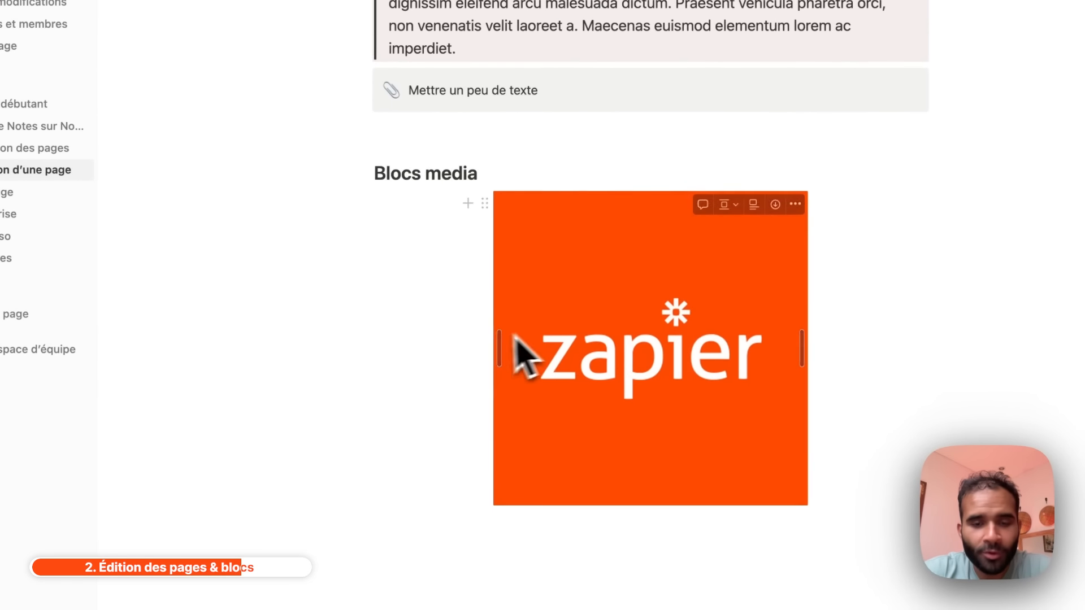
- Move the beach photo beside the Zapier logo so the two images form two columns, with the beach photo first
{"action": "scroll", "coordinate": [497, 339], "scroll_direction": "down", "scroll_amount": 4}
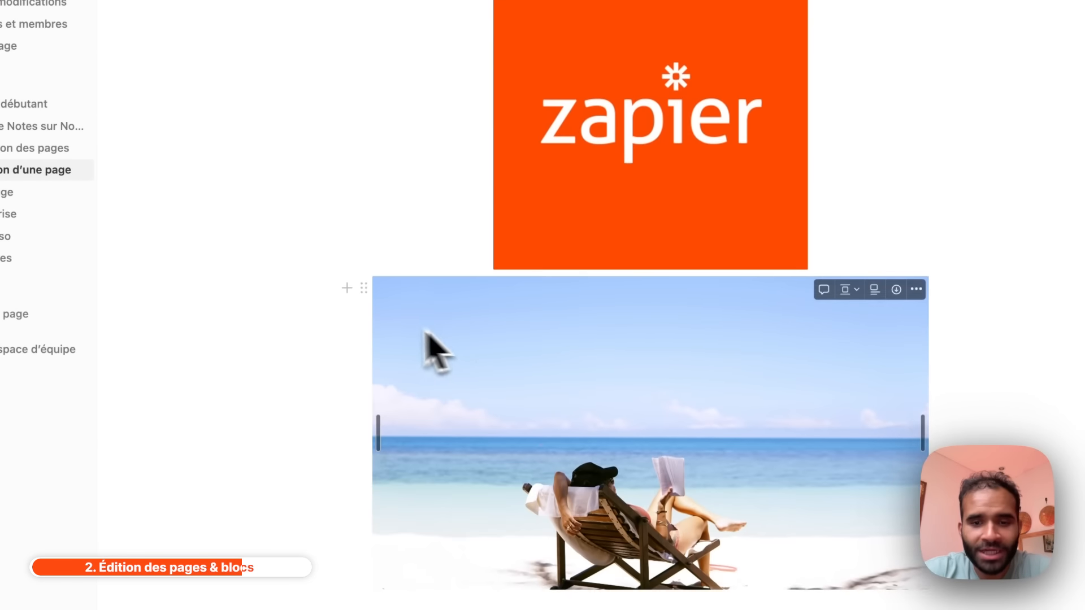
{"action": "scroll", "coordinate": [419, 329], "scroll_direction": "up", "scroll_amount": 4}
{"action": "scroll", "coordinate": [383, 320], "scroll_direction": "down", "scroll_amount": 6}
{"action": "scroll", "coordinate": [383, 319], "scroll_direction": "up", "scroll_amount": 1}
{"action": "left_click_drag", "start_coordinate": [382, 352], "coordinate": [497, 350]}
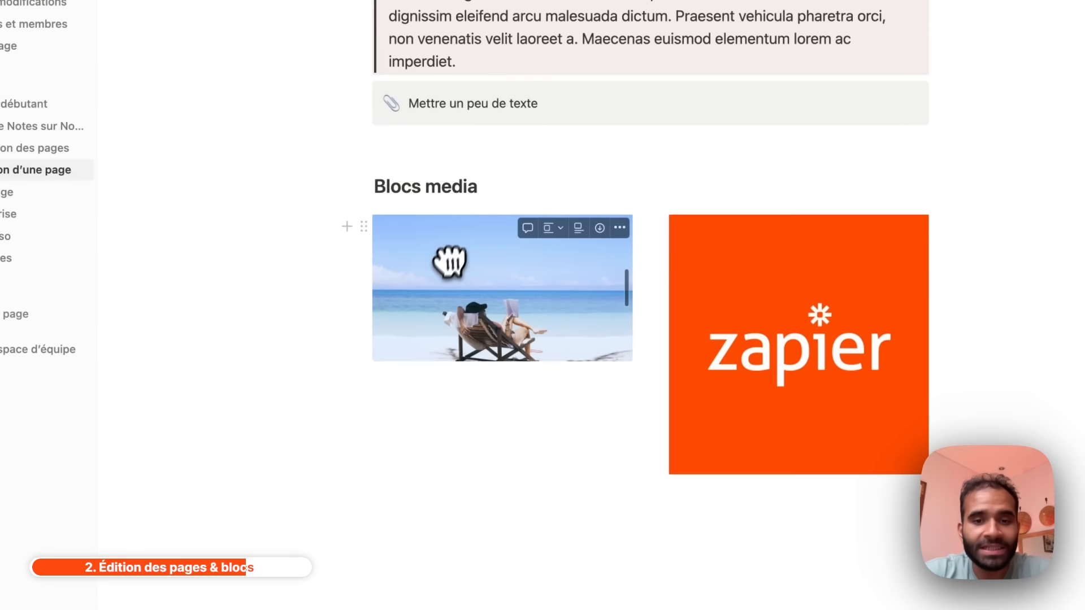
- Insert a video block (Vidéo) directly below the beach photo in the first column
{"action": "left_click", "coordinate": [575, 424]}
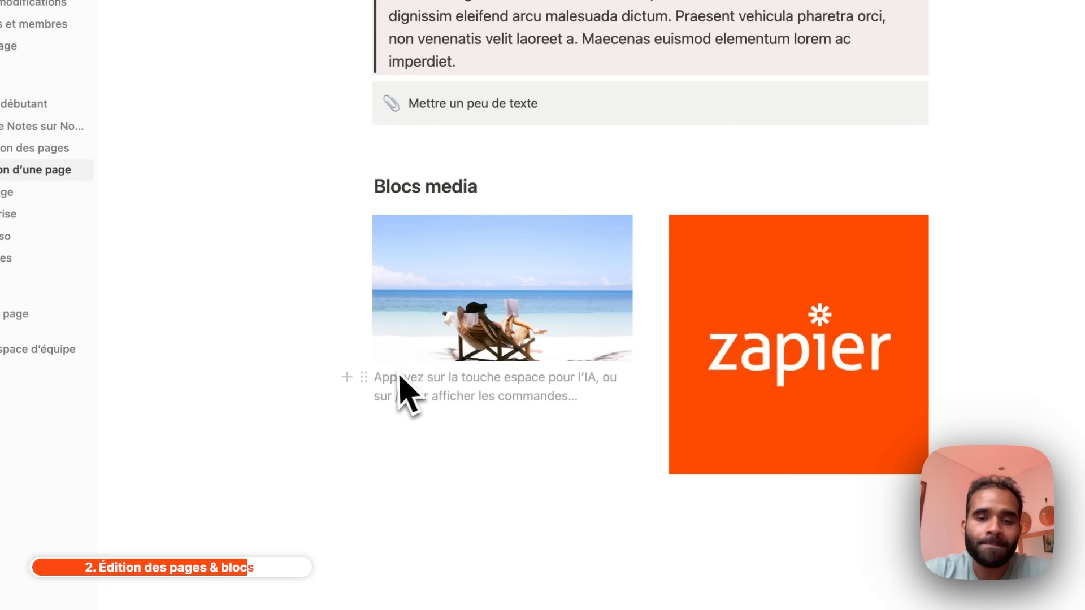
{"action": "left_click", "coordinate": [345, 380]}
{"action": "scroll", "coordinate": [480, 481], "scroll_direction": "down", "scroll_amount": 8}
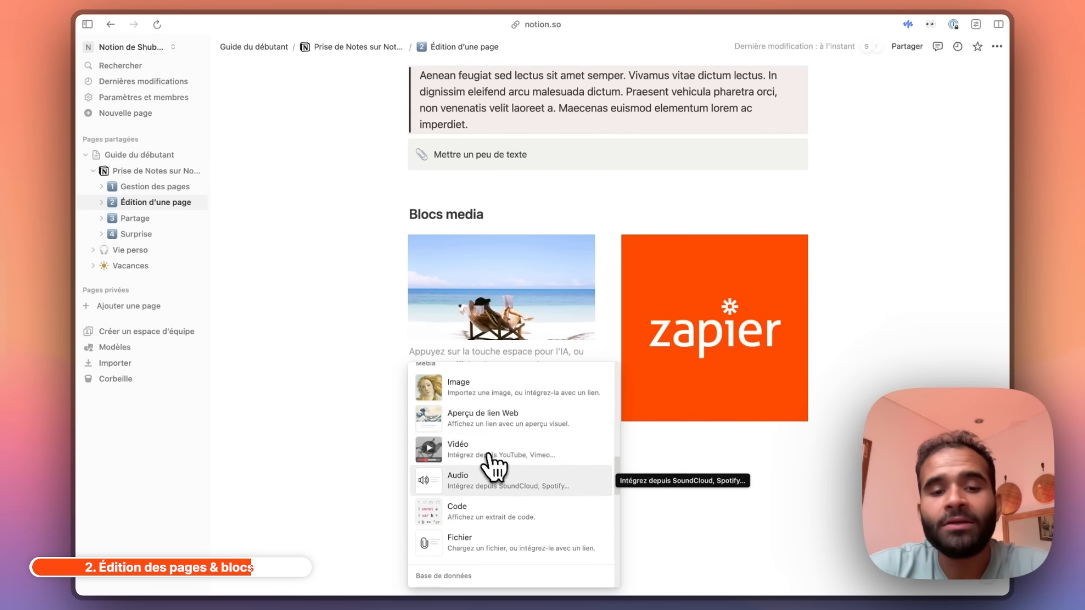
{"action": "scroll", "coordinate": [524, 483], "scroll_direction": "down", "scroll_amount": 1}
{"action": "scroll", "coordinate": [494, 432], "scroll_direction": "up", "scroll_amount": 1}
{"action": "scroll", "coordinate": [493, 431], "scroll_direction": "up", "scroll_amount": 1}
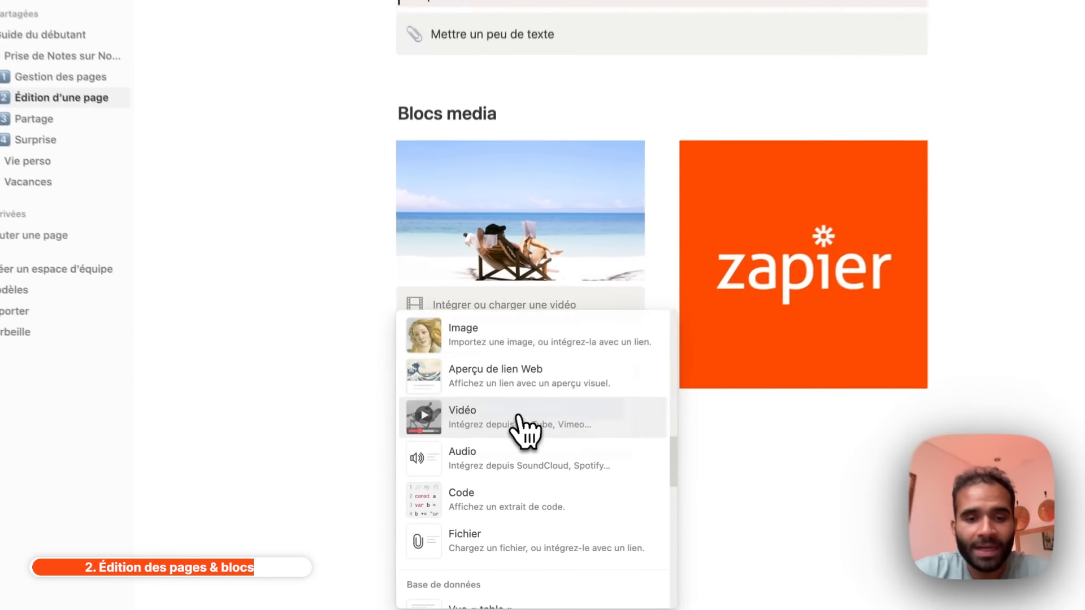
{"action": "left_click", "coordinate": [491, 441]}
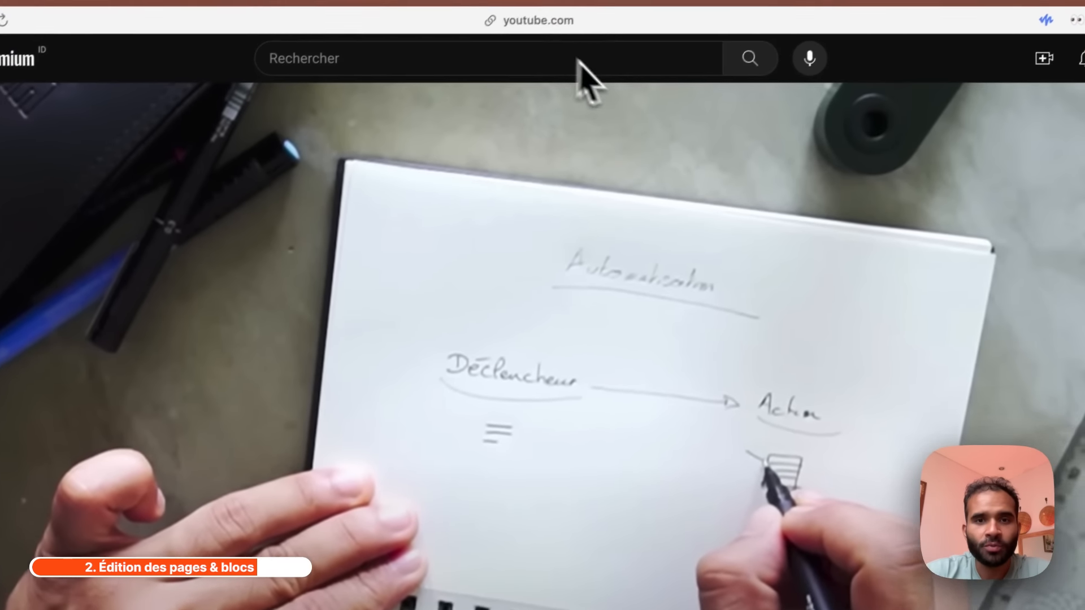
- Copy the automation video's YouTube link, embed it in the video block, then play it briefly and pause it
{"action": "key", "text": "super+l"}
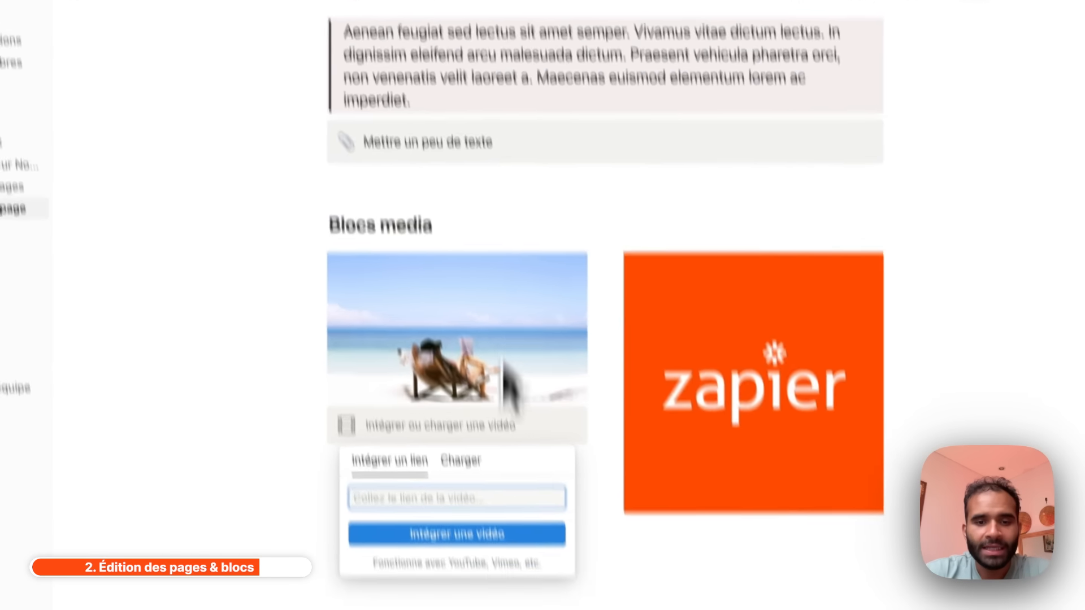
{"action": "type", "text": "https://www.youtube.com/watch?v=8znwdR4KmzM&t=104s"}
{"action": "left_click", "coordinate": [460, 438]}
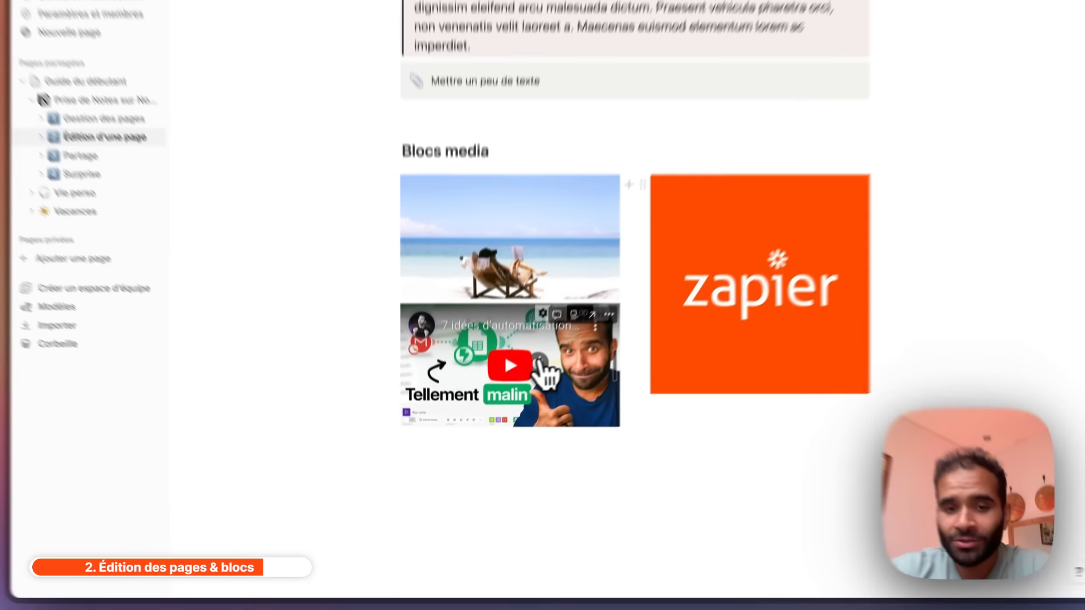
{"action": "left_click", "coordinate": [521, 405]}
{"action": "left_click", "coordinate": [421, 384]}
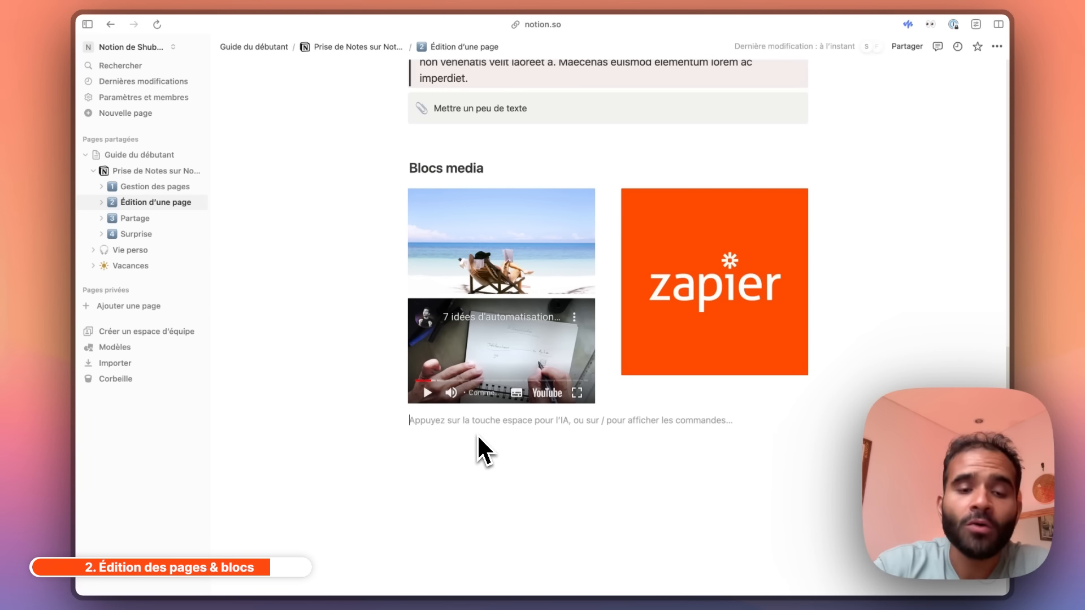
{"action": "type", "text": "https://www.notionfacile.fr/"}
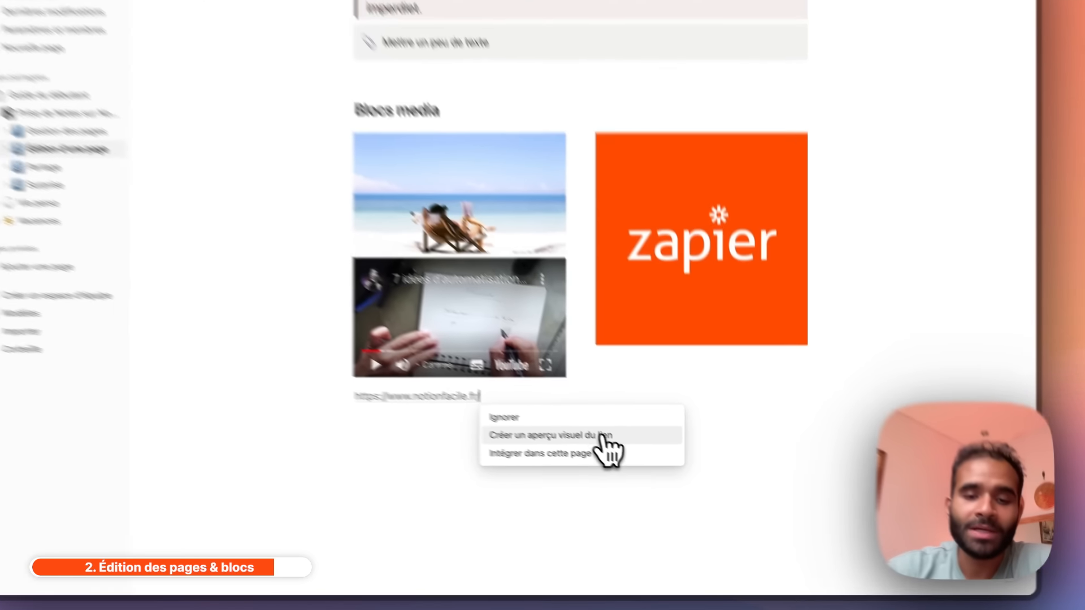
{"action": "left_click", "coordinate": [629, 456]}
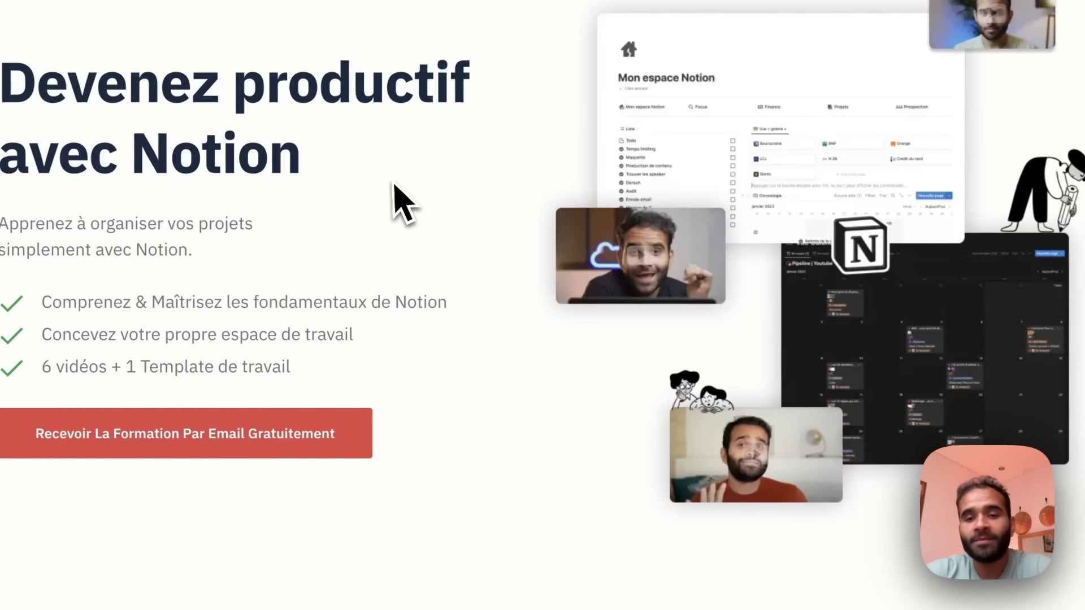
- Look through the notionfacile.fr landing page, including the day-by-day content of the free Notion course
{"action": "scroll", "coordinate": [395, 201], "scroll_direction": "down", "scroll_amount": 5}
{"action": "scroll", "coordinate": [395, 201], "scroll_direction": "down", "scroll_amount": 10}
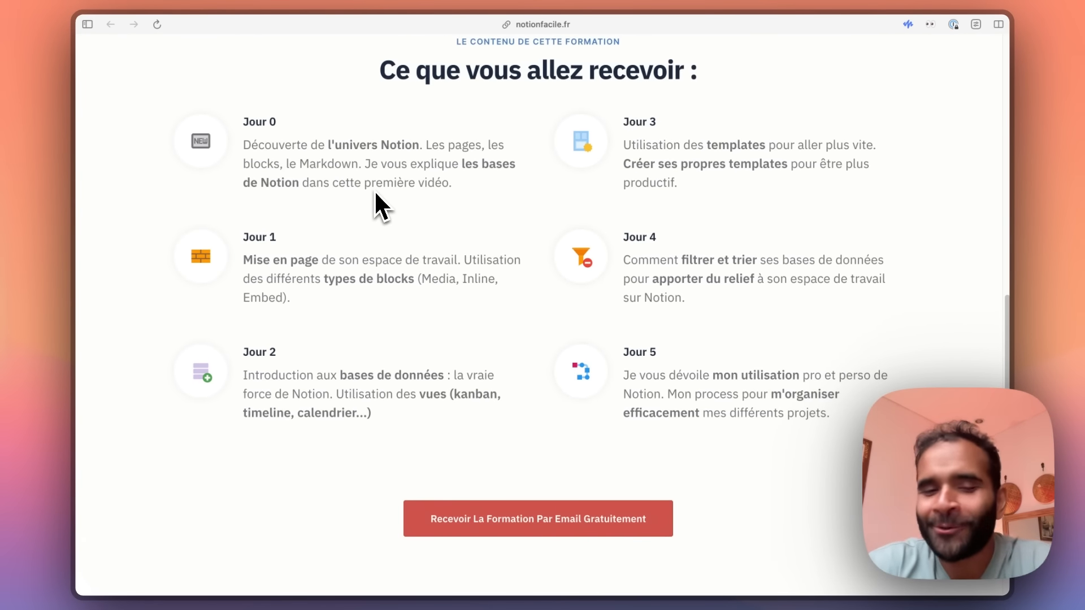
{"action": "scroll", "coordinate": [374, 189], "scroll_direction": "down", "scroll_amount": 5}
{"action": "scroll", "coordinate": [374, 190], "scroll_direction": "down", "scroll_amount": 6}
{"action": "scroll", "coordinate": [374, 190], "scroll_direction": "up", "scroll_amount": 20}
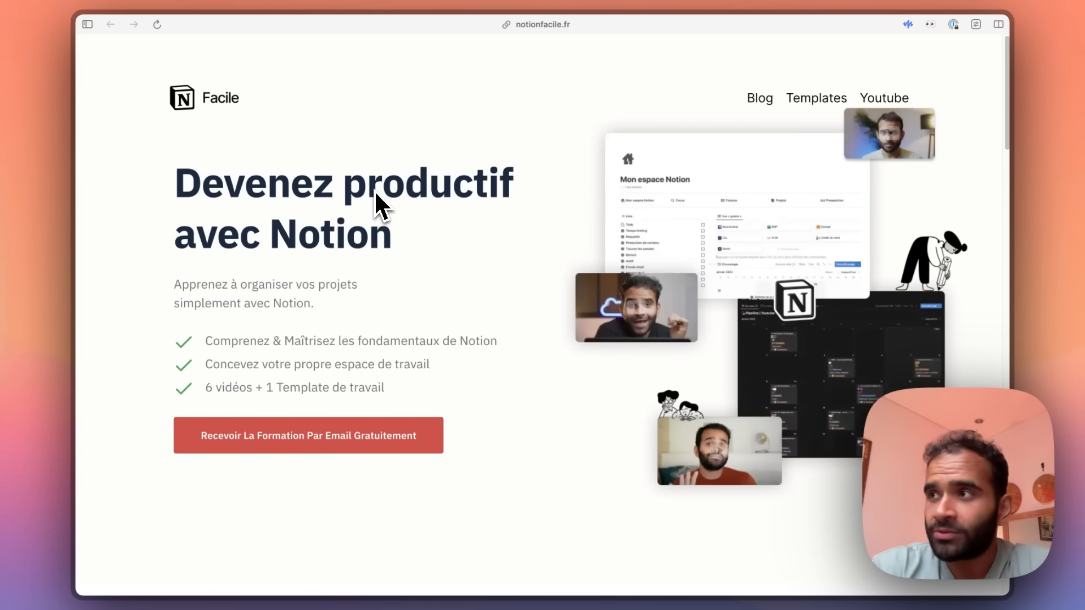
{"action": "scroll", "coordinate": [375, 194], "scroll_direction": "down", "scroll_amount": 10}
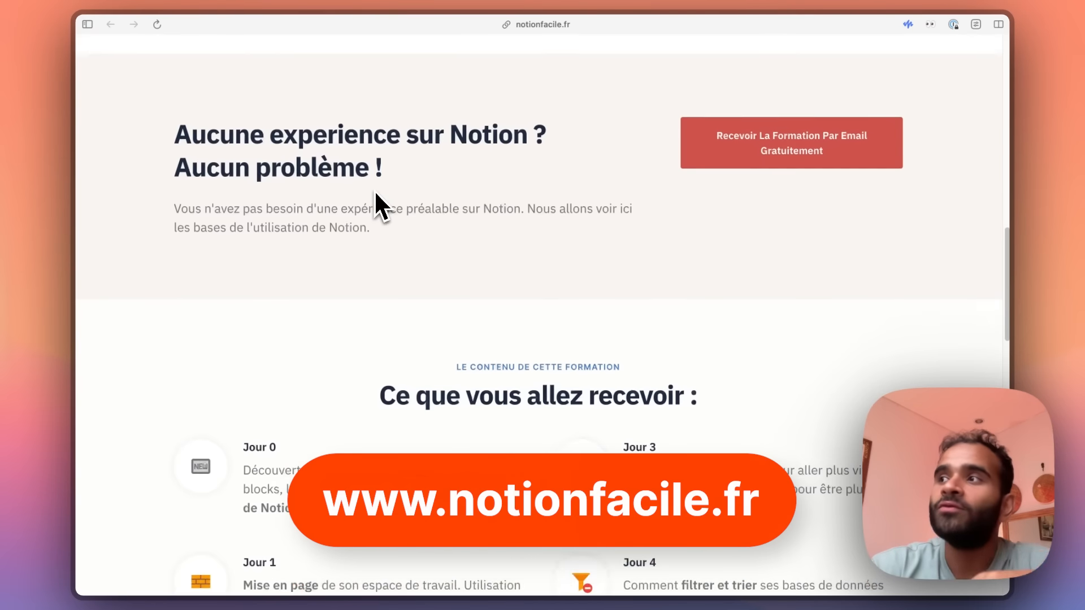
{"action": "scroll", "coordinate": [374, 190], "scroll_direction": "up", "scroll_amount": 1}
{"action": "scroll", "coordinate": [375, 193], "scroll_direction": "down", "scroll_amount": 5}
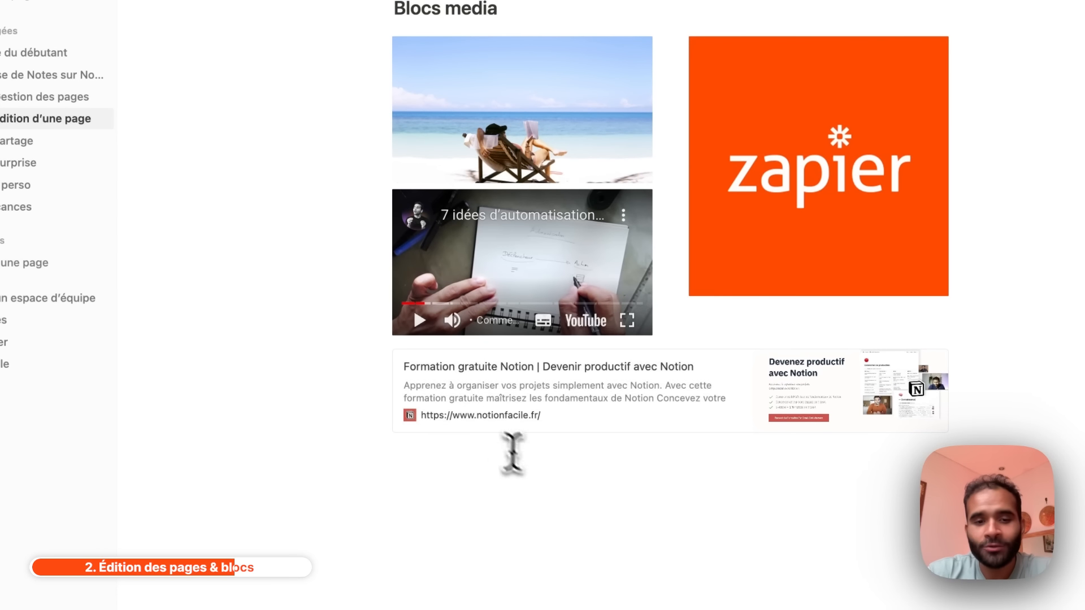
{"action": "left_click", "coordinate": [526, 465]}
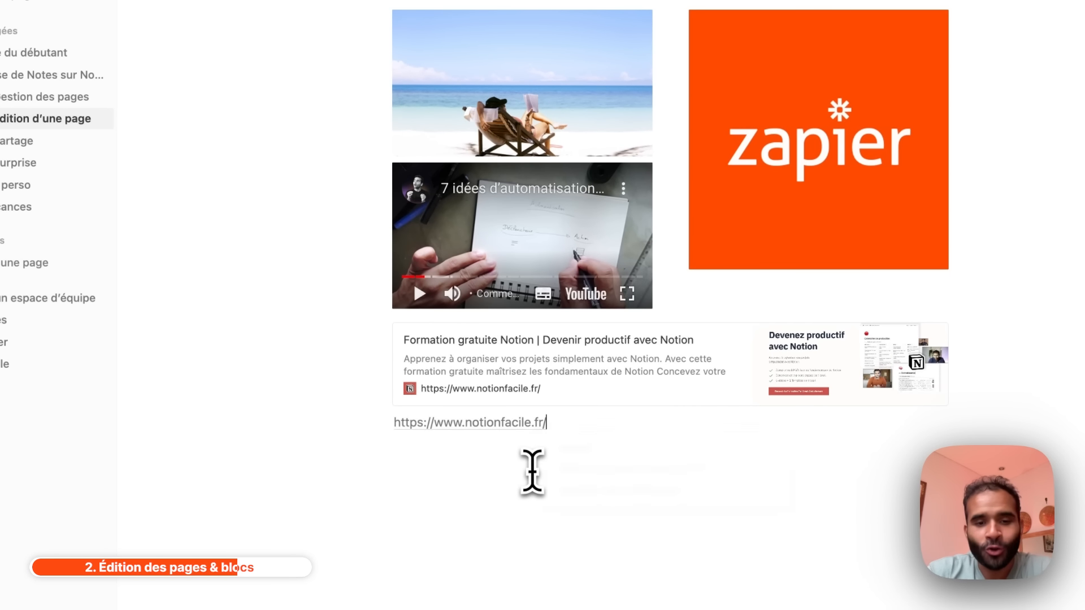
{"action": "left_click", "coordinate": [607, 497]}
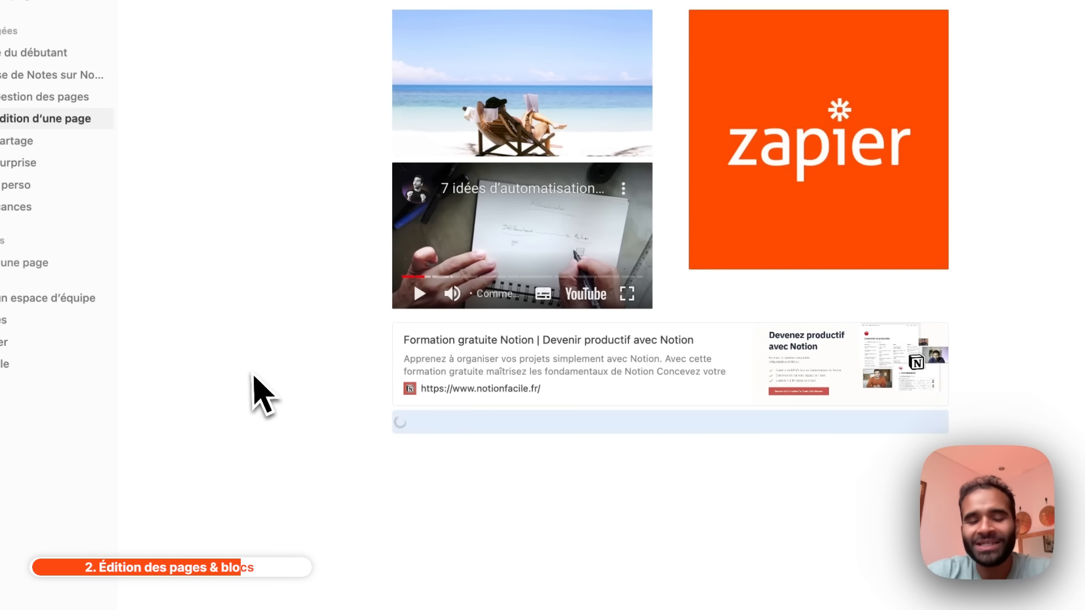
{"action": "scroll", "coordinate": [253, 377], "scroll_direction": "down", "scroll_amount": 4}
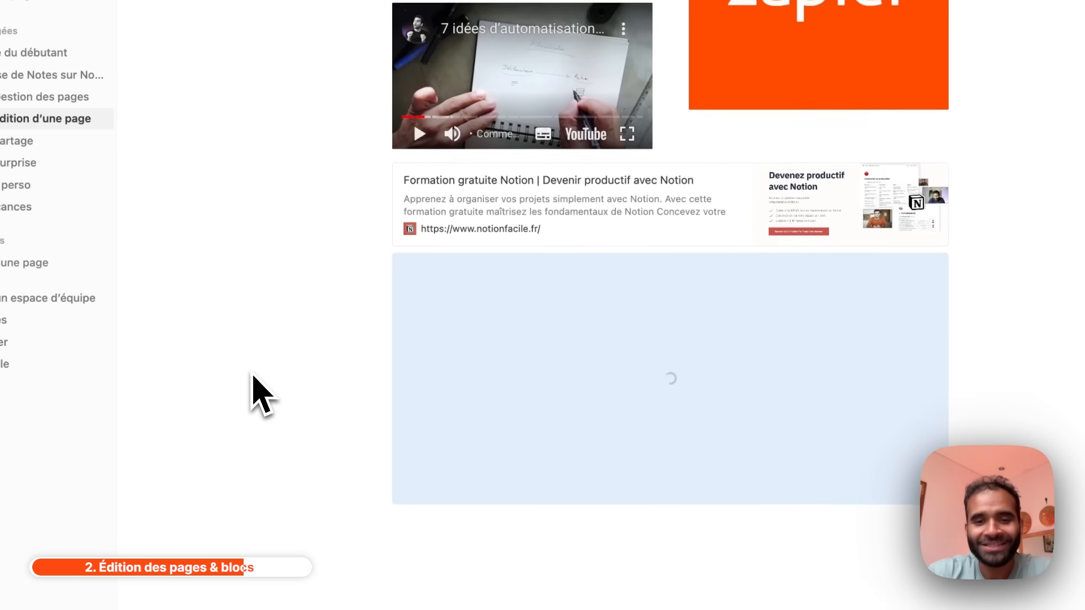
{"action": "left_click_drag", "start_coordinate": [398, 307], "coordinate": [213, 296]}
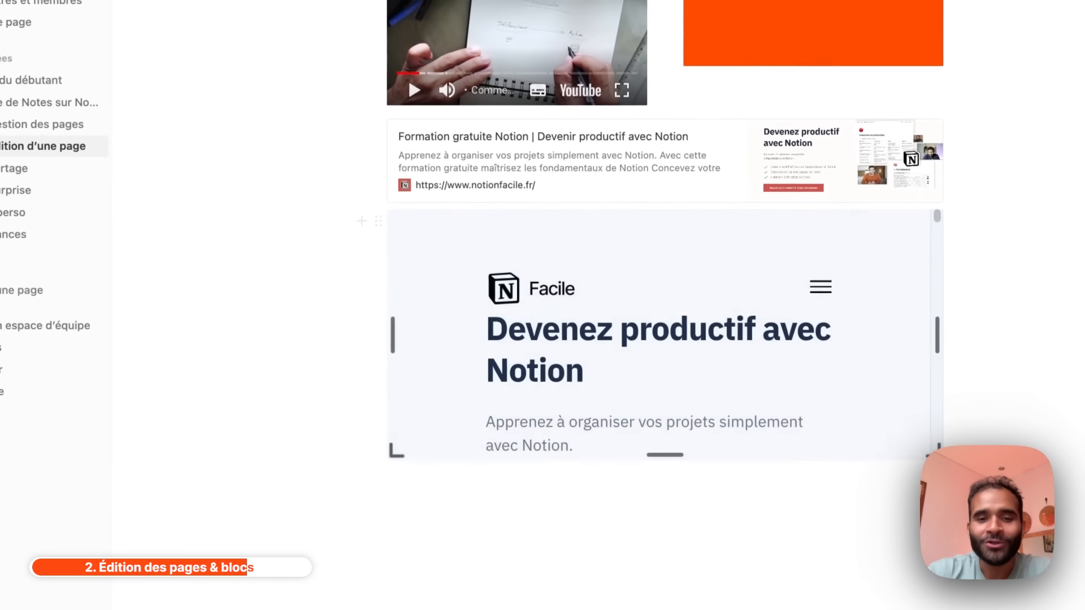
{"action": "scroll", "coordinate": [647, 322], "scroll_direction": "down", "scroll_amount": 10}
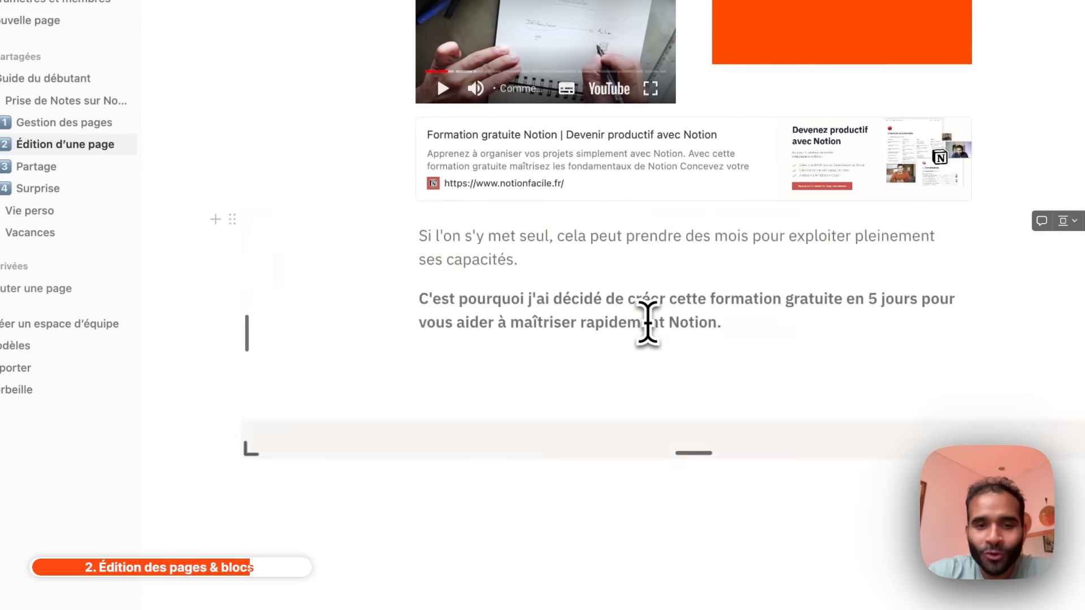
- Delete the embedded notionfacile.fr website block below the link preview
{"action": "scroll", "coordinate": [646, 322], "scroll_direction": "up", "scroll_amount": 6}
{"action": "scroll", "coordinate": [647, 323], "scroll_direction": "up", "scroll_amount": 5}
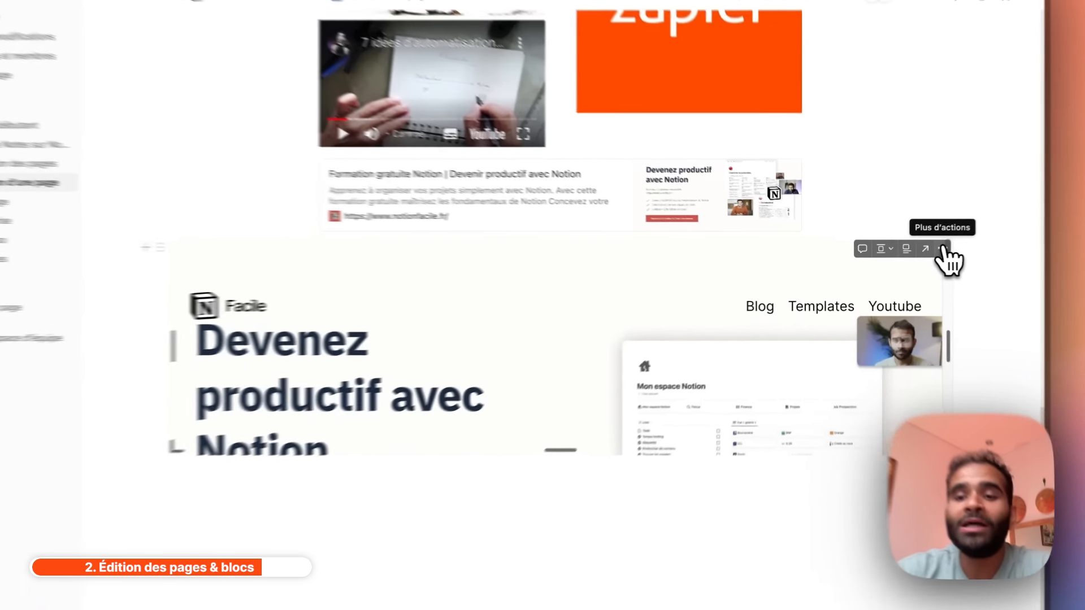
{"action": "left_click", "coordinate": [924, 257]}
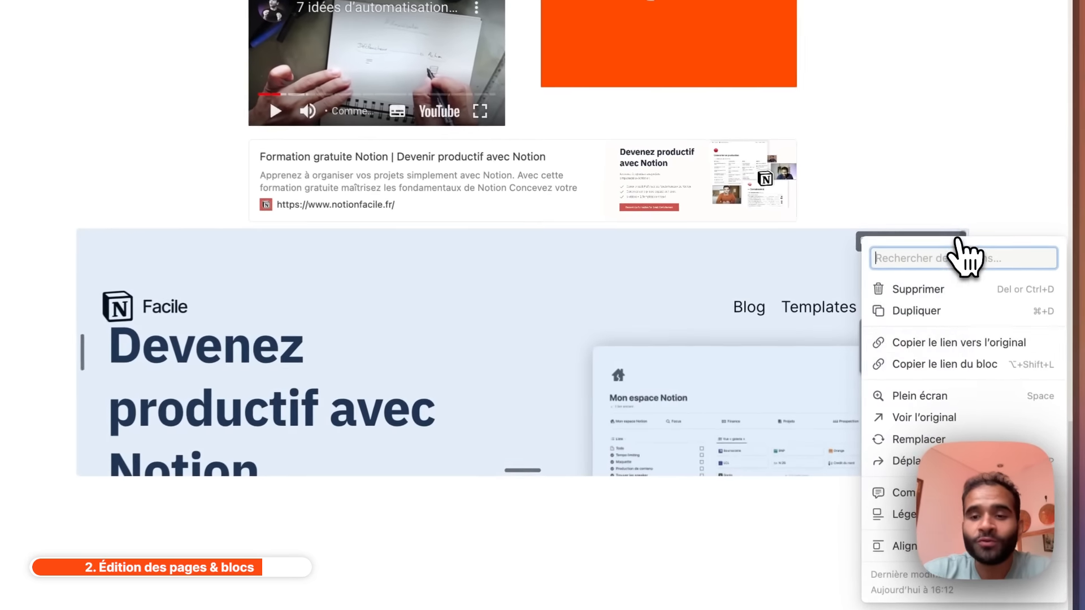
{"action": "left_click", "coordinate": [913, 291]}
{"action": "left_click", "coordinate": [352, 568]}
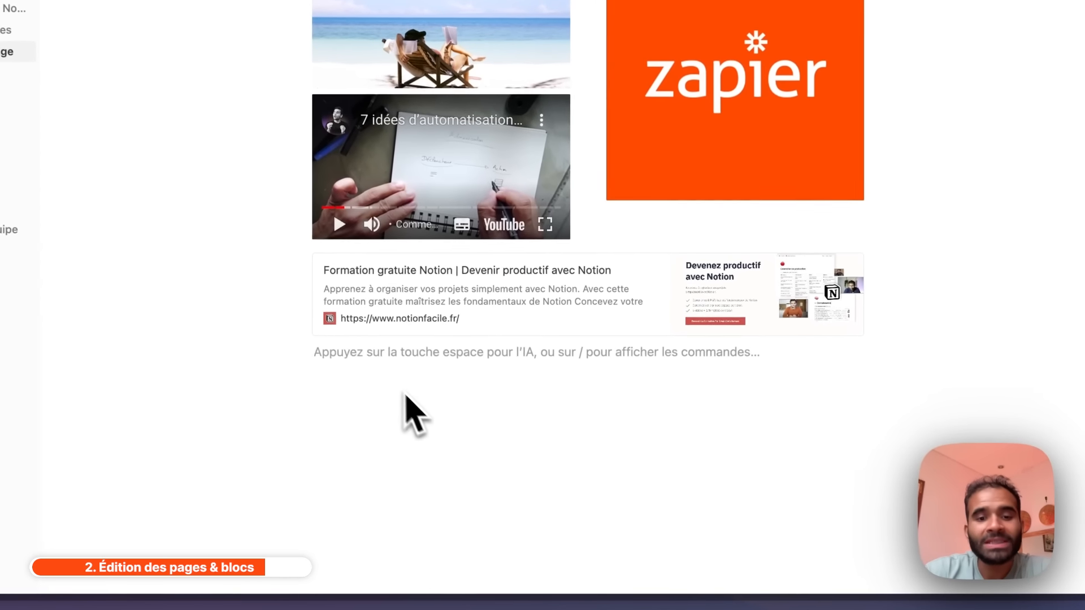
{"action": "type", "text": "https://spotify.link/86oHYLZ1BCb"}
{"action": "left_click", "coordinate": [561, 398]}
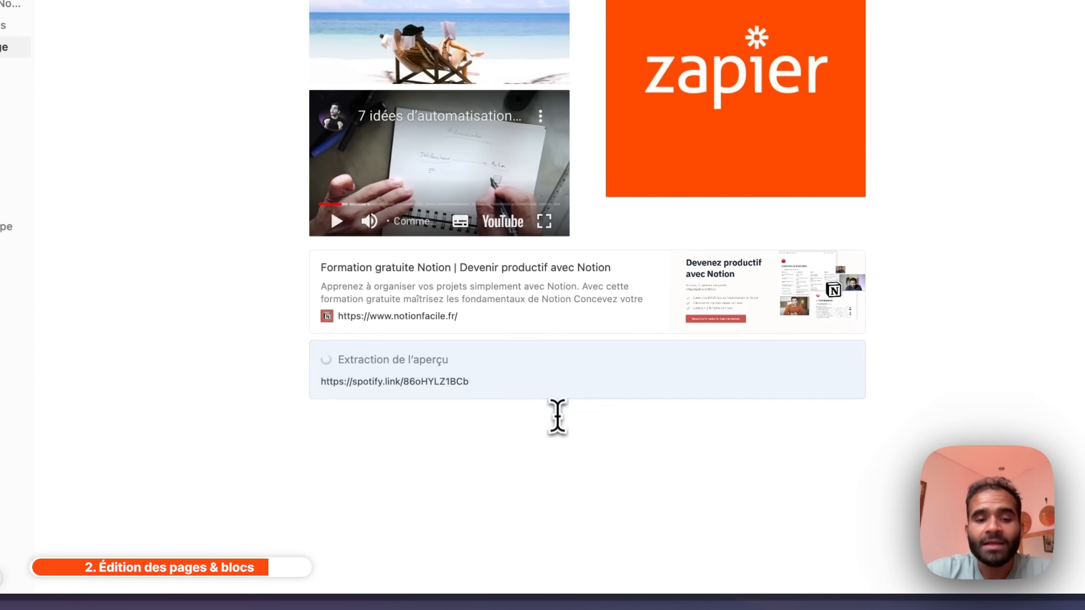
{"action": "left_click", "coordinate": [557, 416]}
{"action": "scroll", "coordinate": [562, 417], "scroll_direction": "down", "scroll_amount": 2}
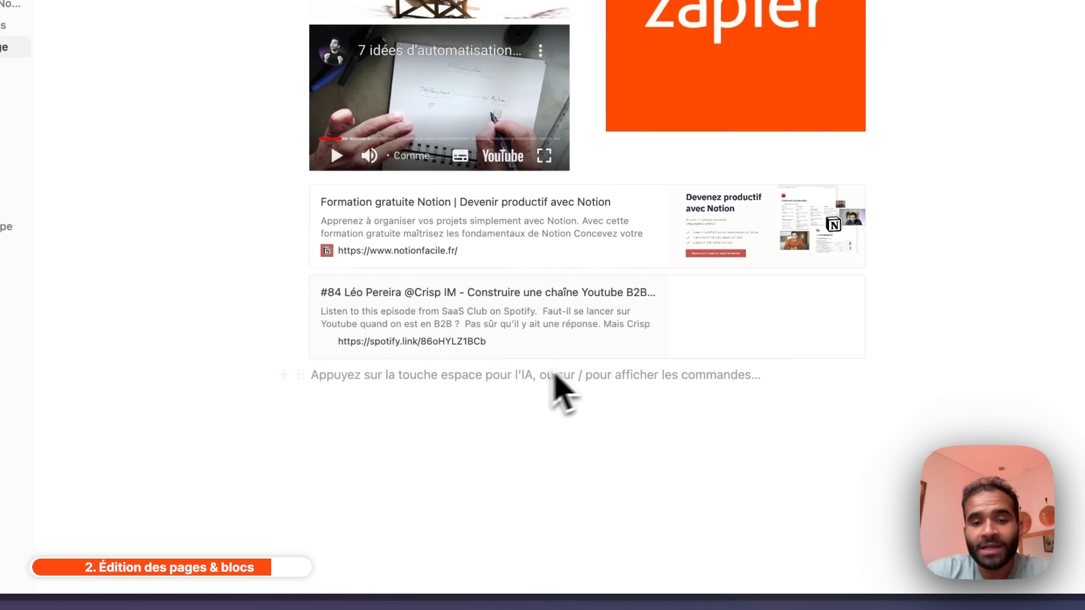
{"action": "type", "text": "https://spotify.link/86oHYLZ1BCb"}
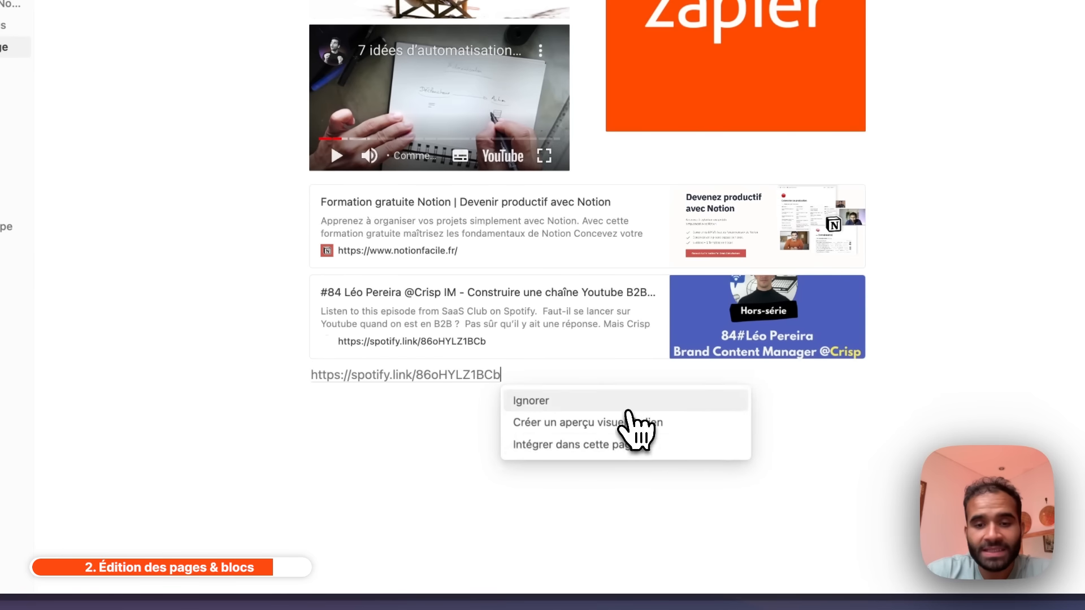
{"action": "left_click", "coordinate": [670, 446]}
{"action": "scroll", "coordinate": [825, 448], "scroll_direction": "down", "scroll_amount": 4}
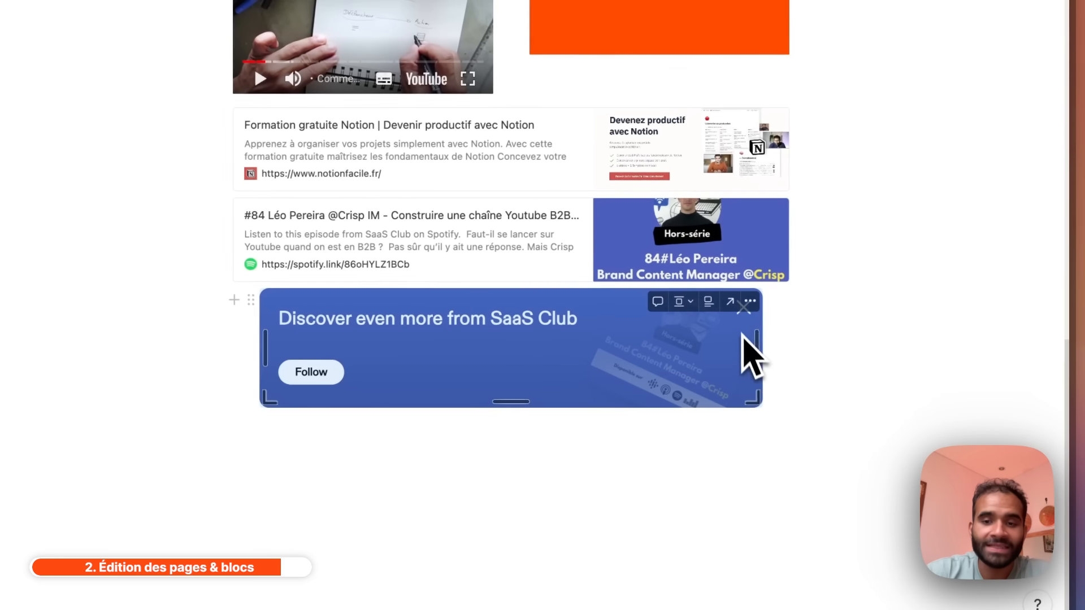
{"action": "left_click_drag", "start_coordinate": [757, 342], "coordinate": [784, 343]}
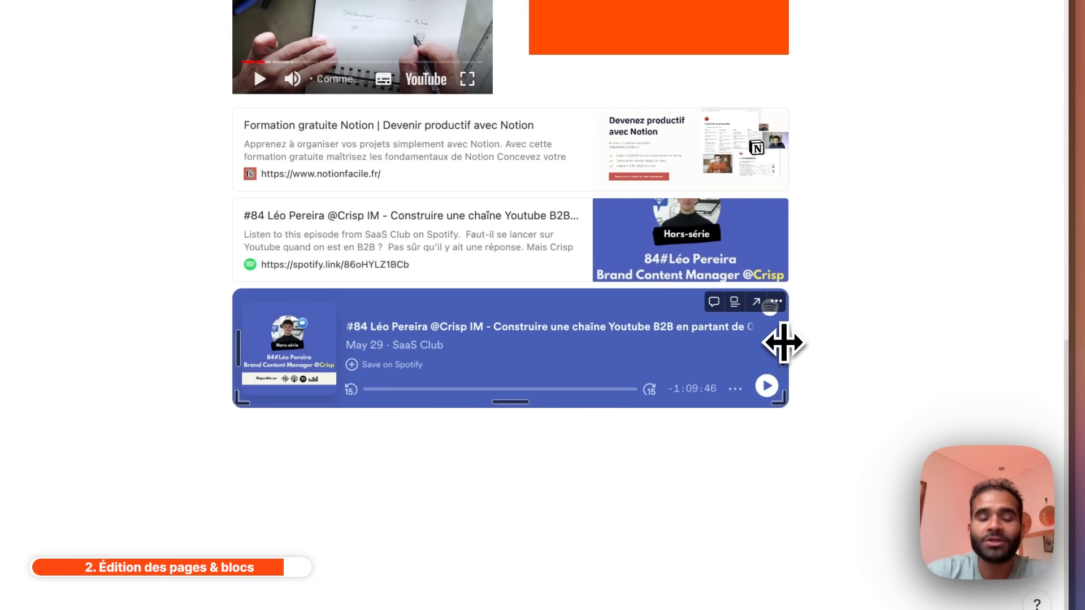
- Browse the available media, database and integration block types from a new line below the Spotify player
{"action": "left_click", "coordinate": [665, 448]}
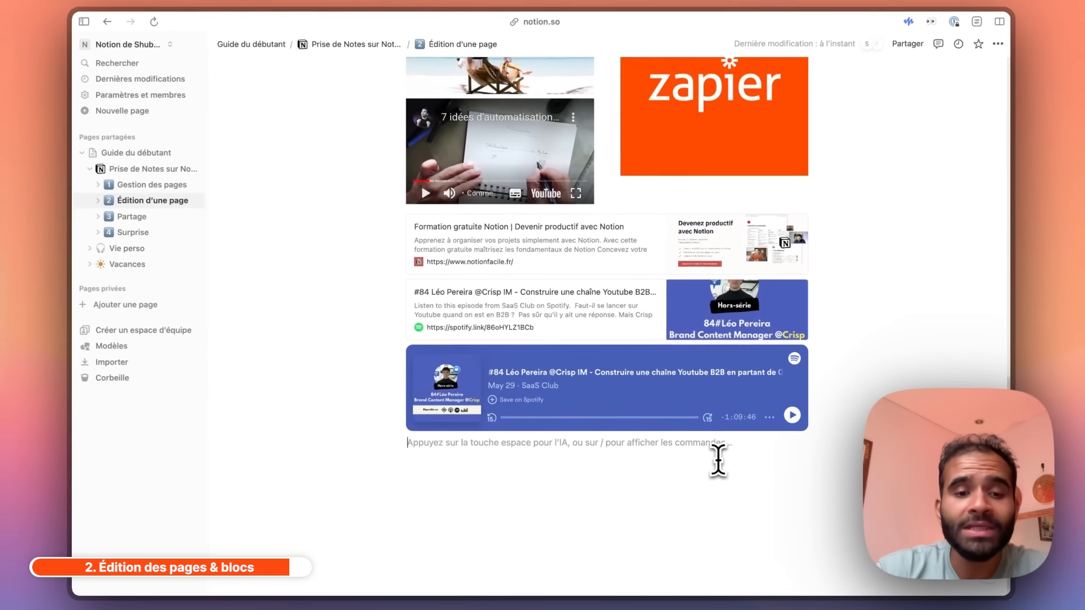
{"action": "type", "text": "/"}
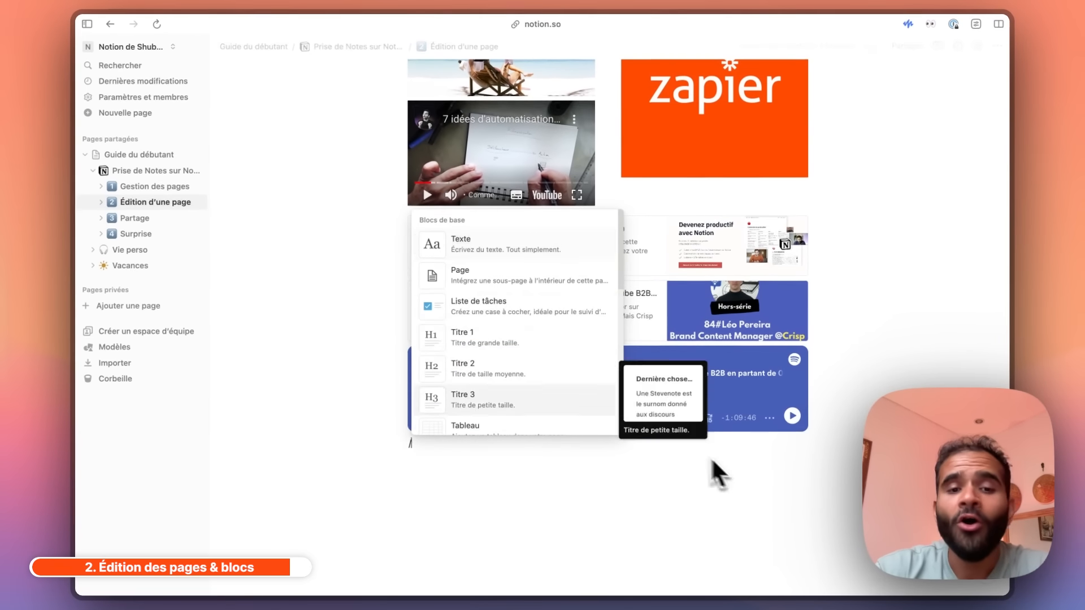
{"action": "scroll", "coordinate": [460, 332], "scroll_direction": "down", "scroll_amount": 10}
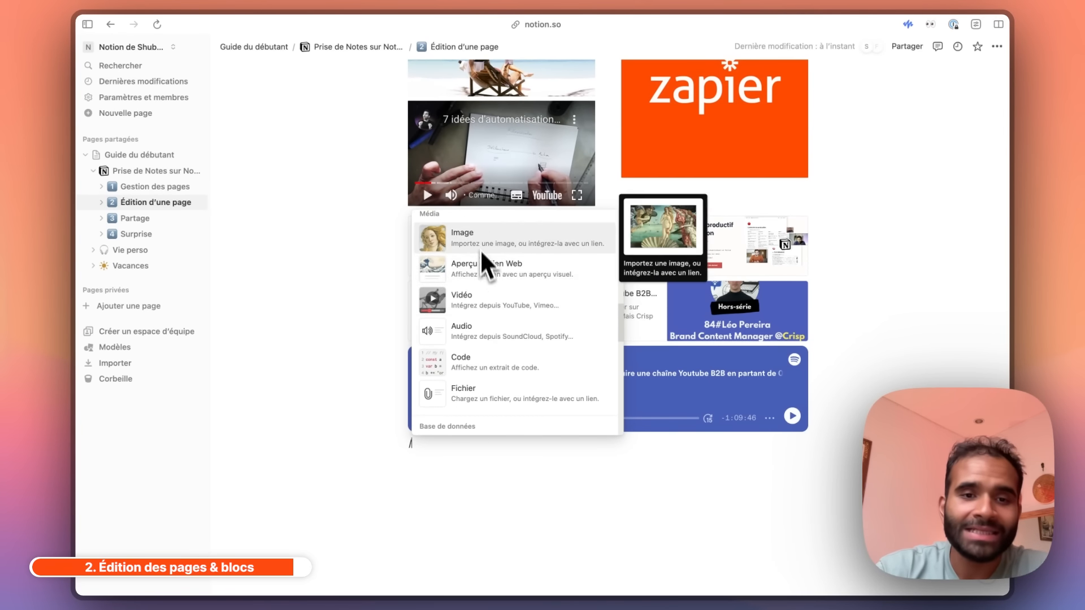
{"action": "scroll", "coordinate": [514, 388], "scroll_direction": "down", "scroll_amount": 10}
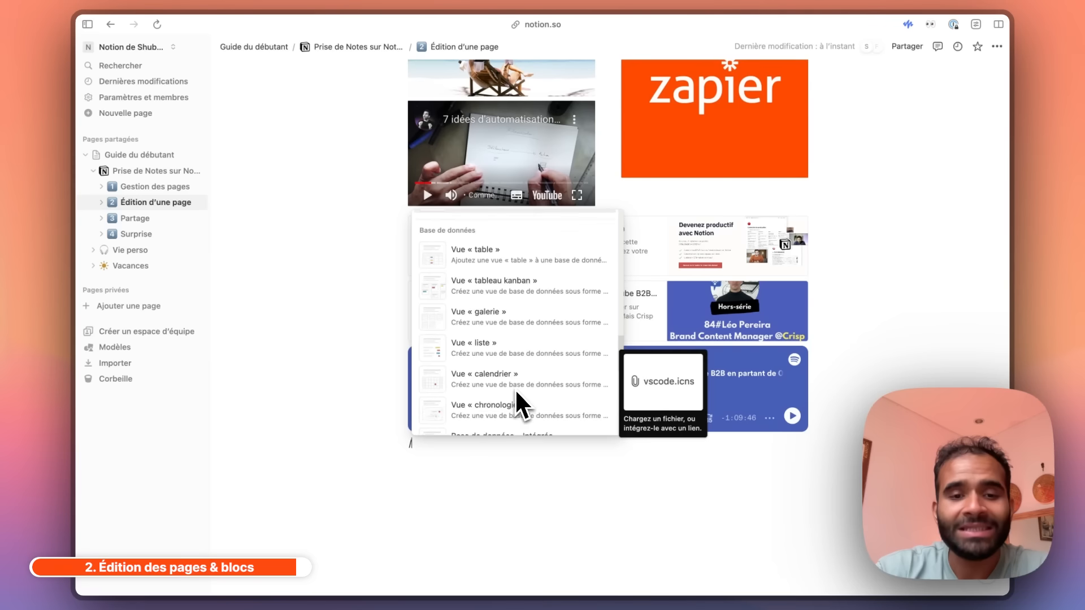
{"action": "scroll", "coordinate": [515, 389], "scroll_direction": "down", "scroll_amount": 10}
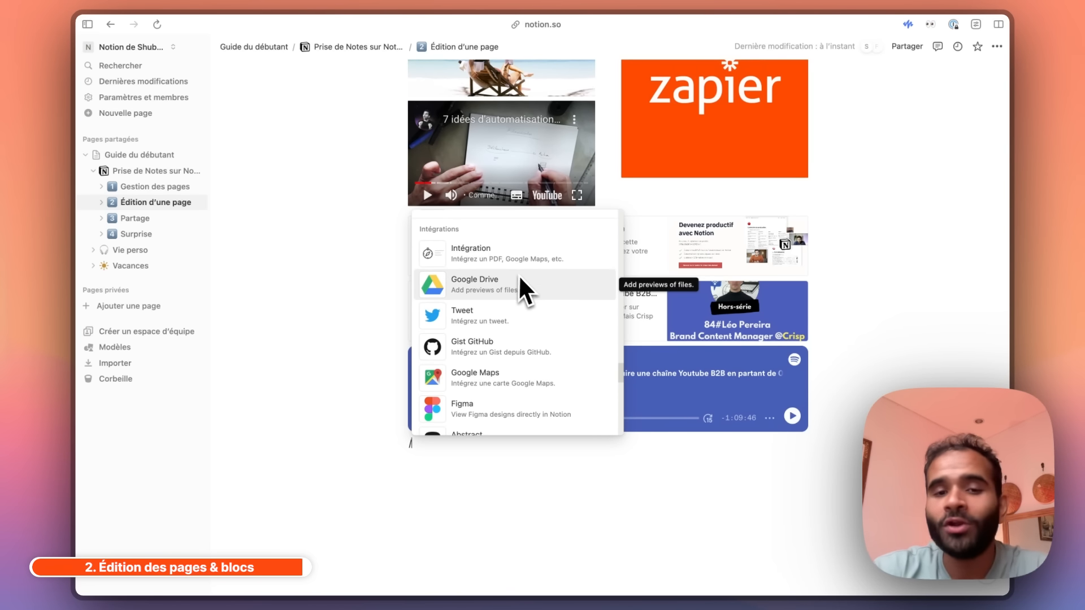
{"action": "scroll", "coordinate": [525, 350], "scroll_direction": "down", "scroll_amount": 1}
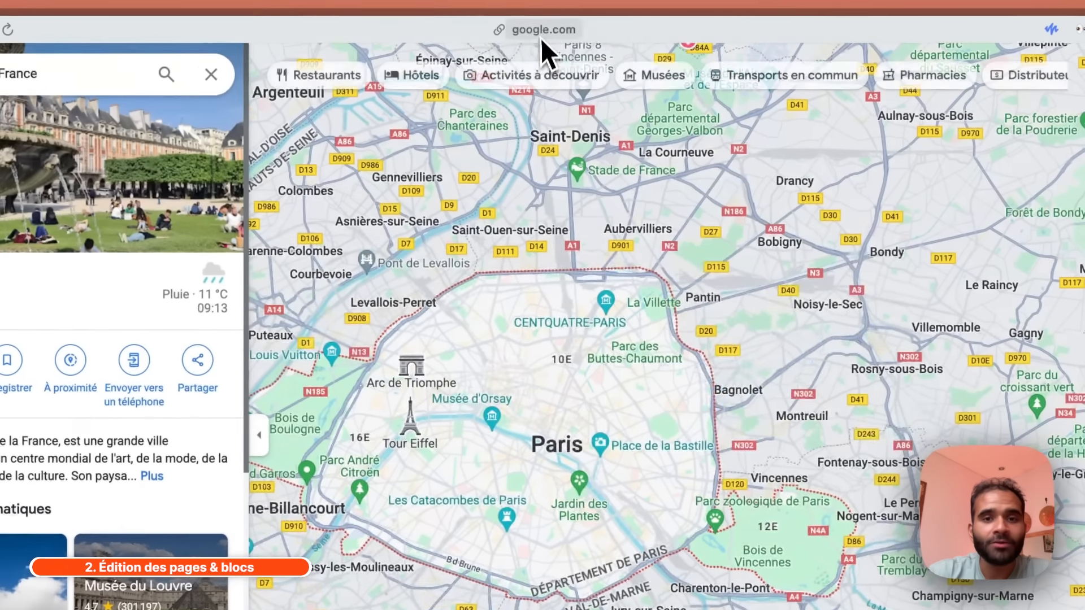
- Copy the Google Maps link for Paris, France and embed it as a Google Maps block below the Spotify player
{"action": "left_click", "coordinate": [542, 38]}
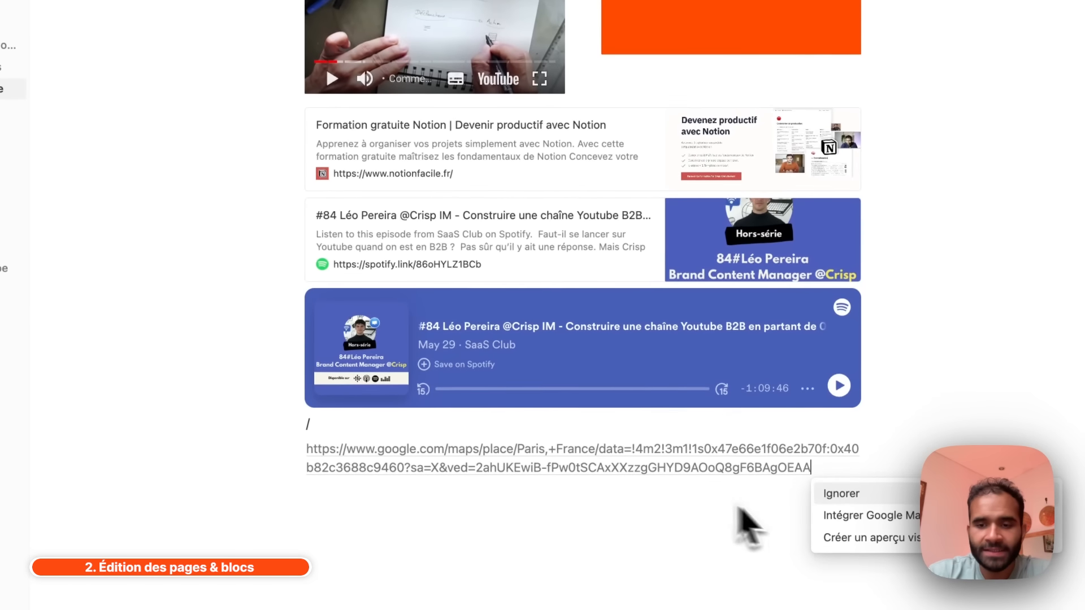
{"action": "left_click", "coordinate": [860, 496]}
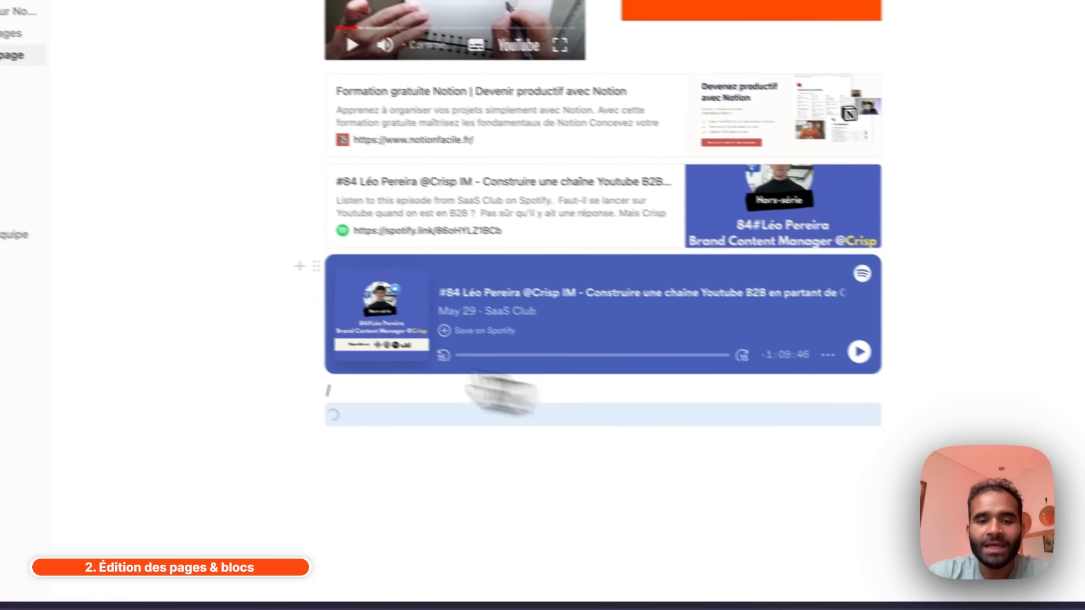
{"action": "scroll", "coordinate": [395, 412], "scroll_direction": "down", "scroll_amount": 5}
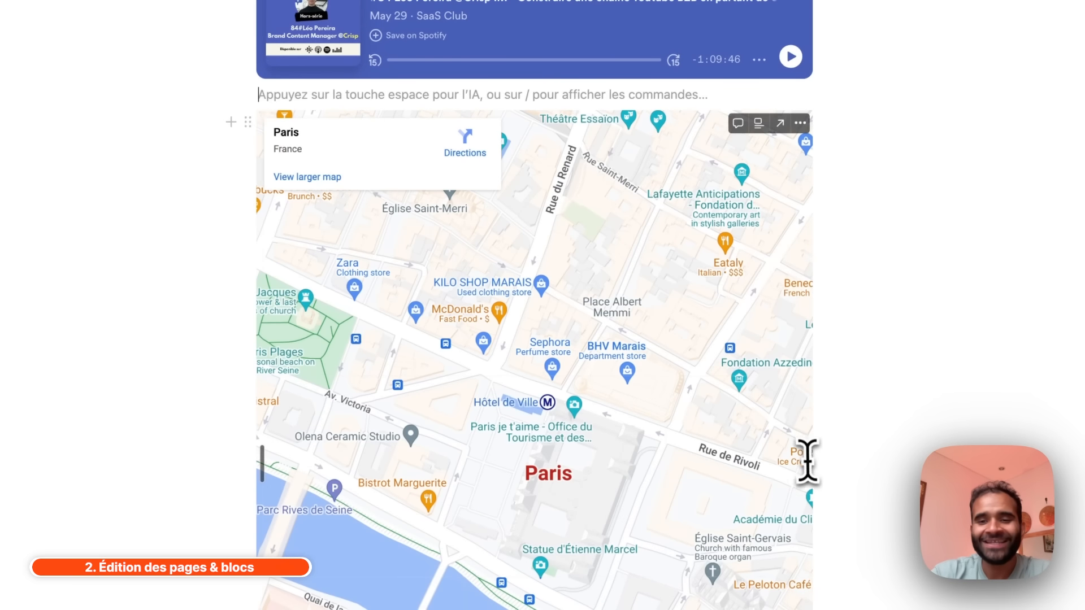
- Resize the Google Maps block of Paris to a shorter height at the full width of the text column
{"action": "left_click_drag", "start_coordinate": [803, 469], "coordinate": [906, 463]}
{"action": "scroll", "coordinate": [894, 206], "scroll_direction": "down", "scroll_amount": 3}
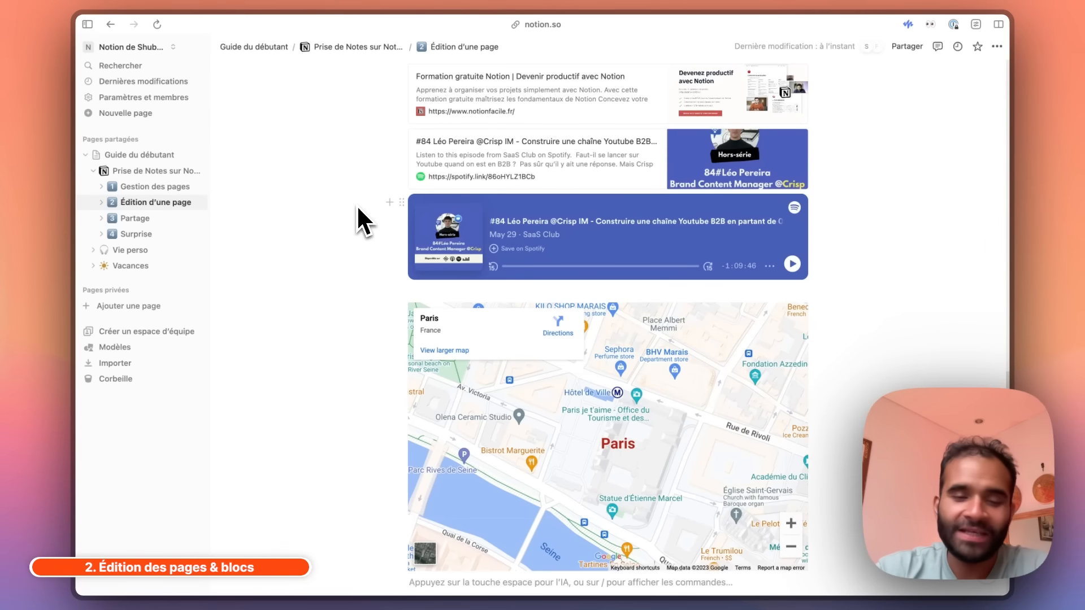
- Browse the database, advanced and embed block types, including the third-party app integrations, from the empty line below the Paris map
{"action": "scroll", "coordinate": [359, 215], "scroll_direction": "down", "scroll_amount": 3}
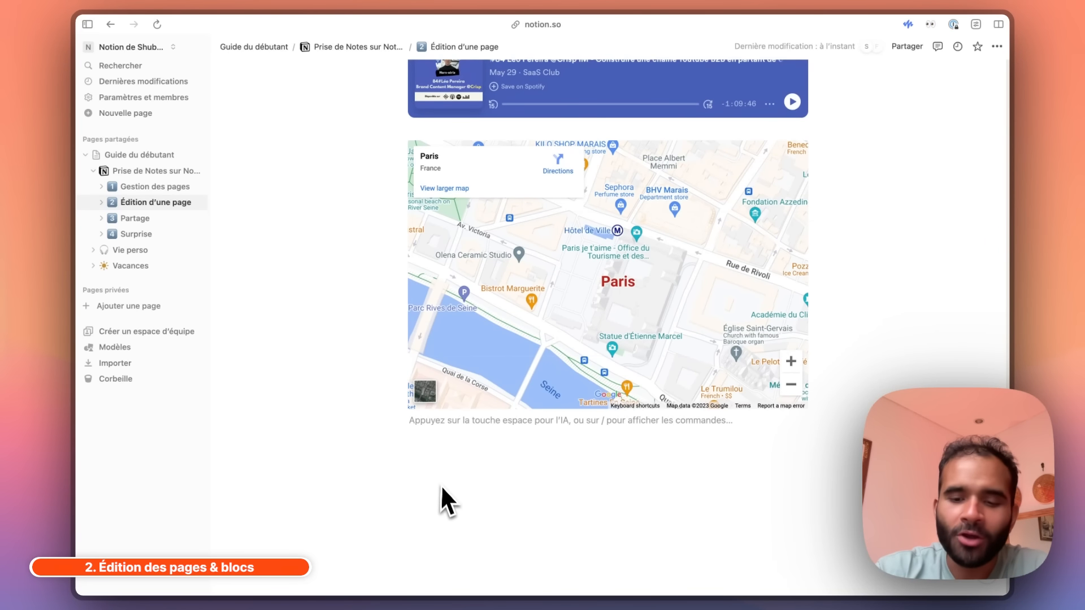
{"action": "type", "text": "/"}
{"action": "scroll", "coordinate": [499, 325], "scroll_direction": "down", "scroll_amount": 6}
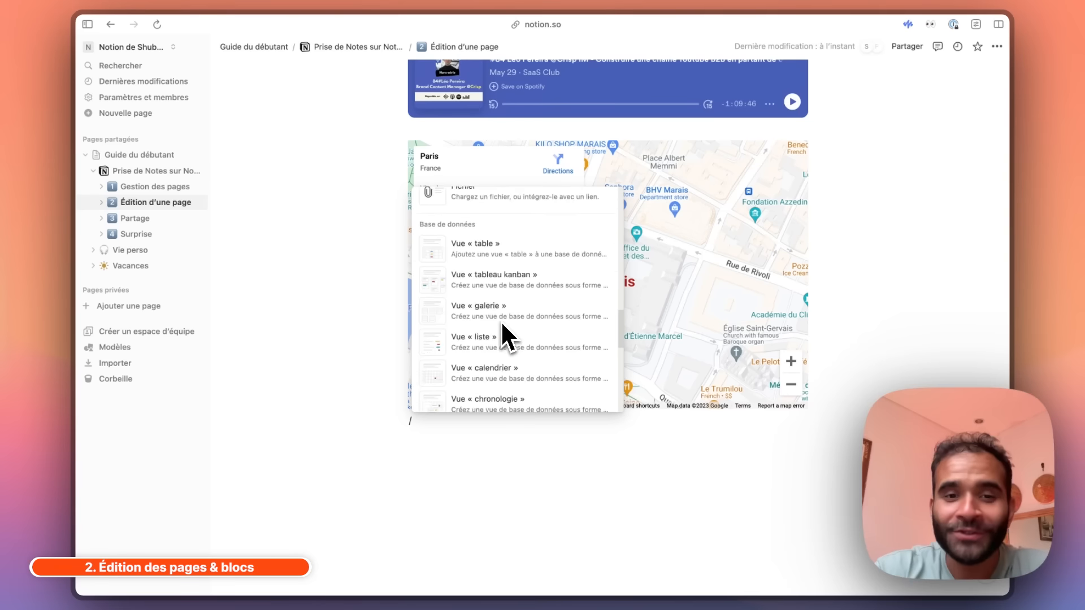
{"action": "scroll", "coordinate": [500, 321], "scroll_direction": "down", "scroll_amount": 10}
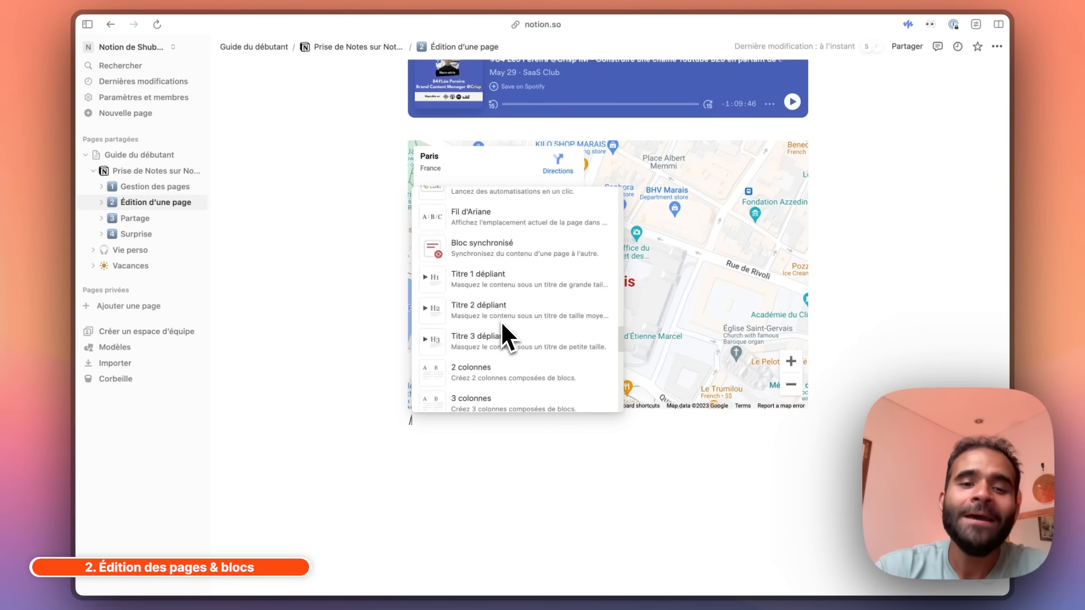
{"action": "scroll", "coordinate": [501, 320], "scroll_direction": "down", "scroll_amount": 15}
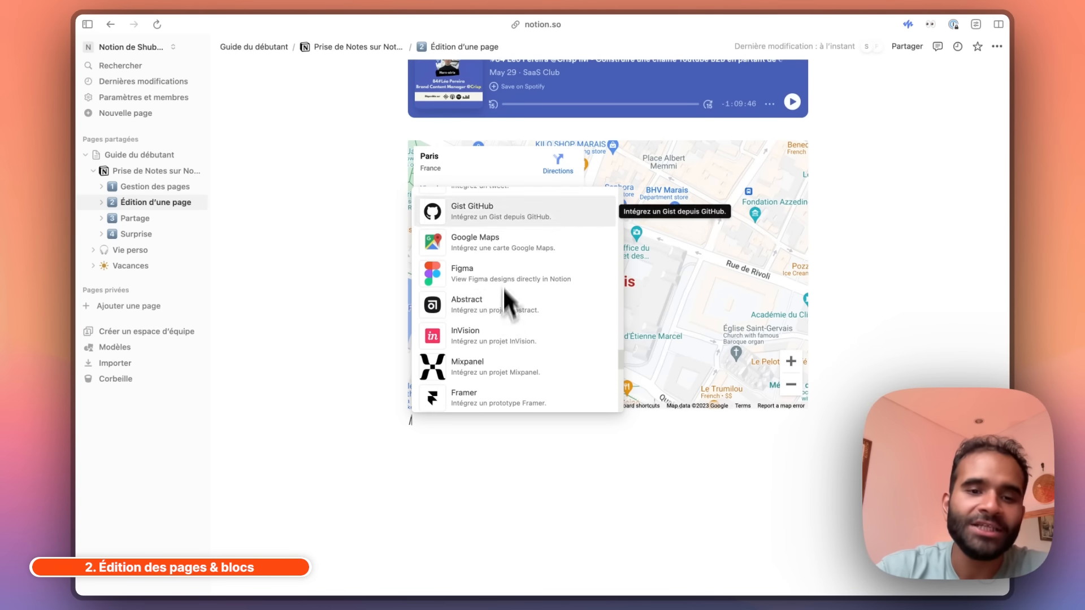
{"action": "scroll", "coordinate": [524, 271], "scroll_direction": "down", "scroll_amount": 10}
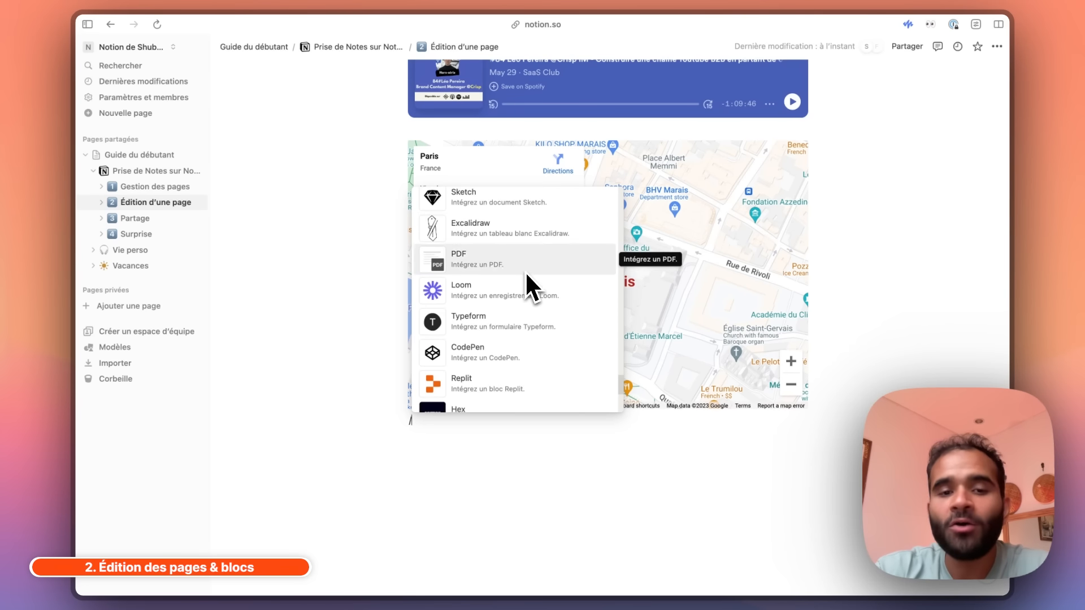
{"action": "scroll", "coordinate": [525, 285], "scroll_direction": "down", "scroll_amount": 5}
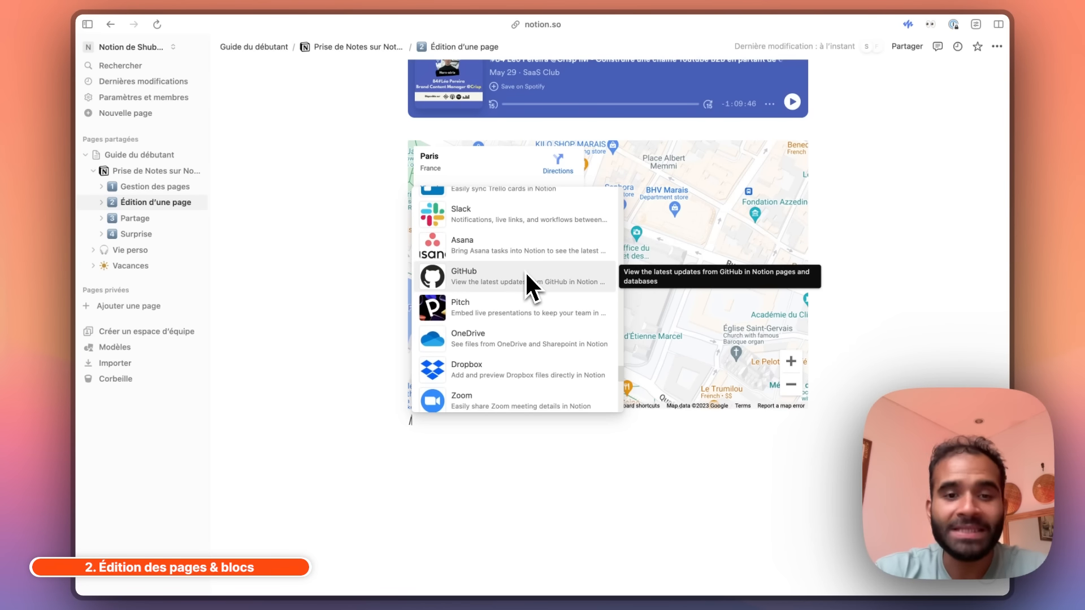